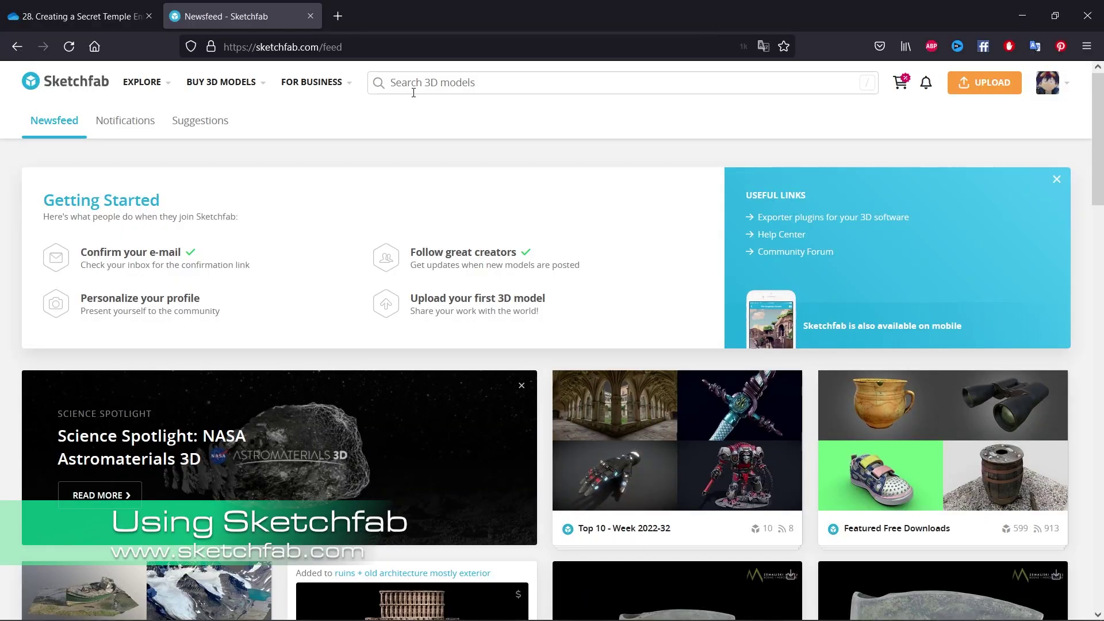
# Step: Search Sketchfab for "windmill" and download the free "Windmill from the village of Bogdanka, Poland" model in its original OBJ format
pyautogui.click(450, 83)
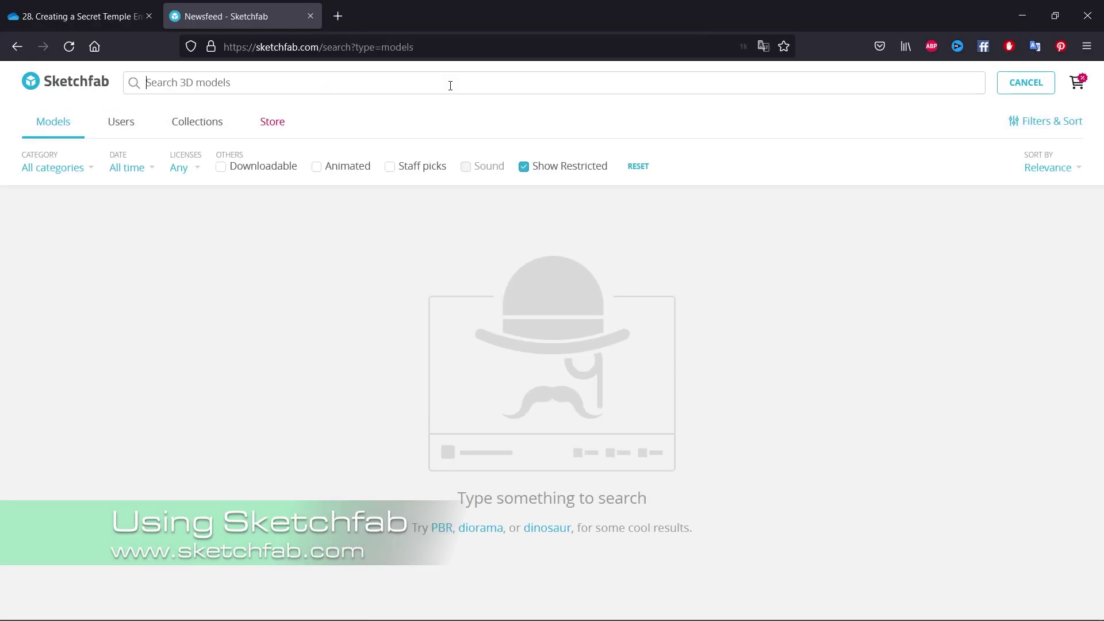
pyautogui.write('windmill')
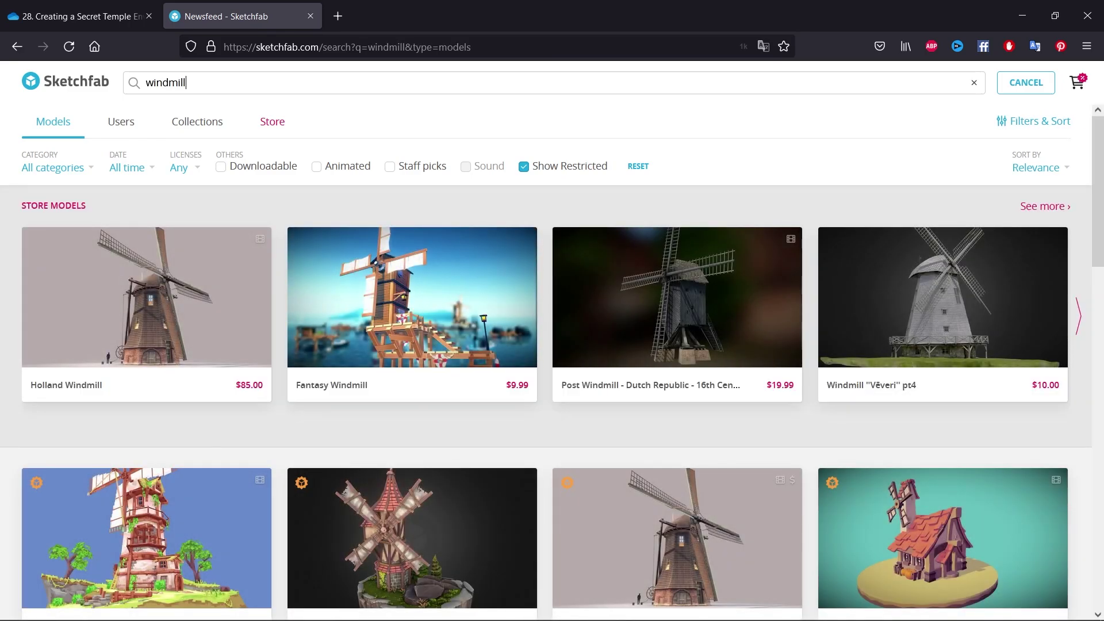
pyautogui.scroll(-5, 253, 331)
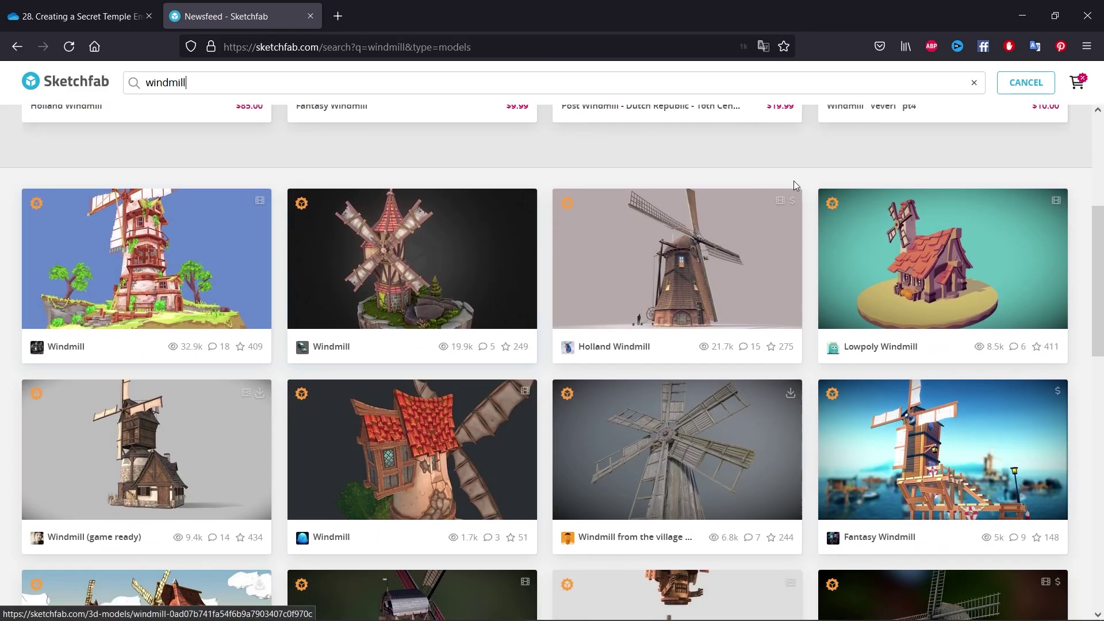
pyautogui.scroll(-3, 229, 188)
pyautogui.scroll(5, 509, 330)
pyautogui.scroll(-5, 553, 322)
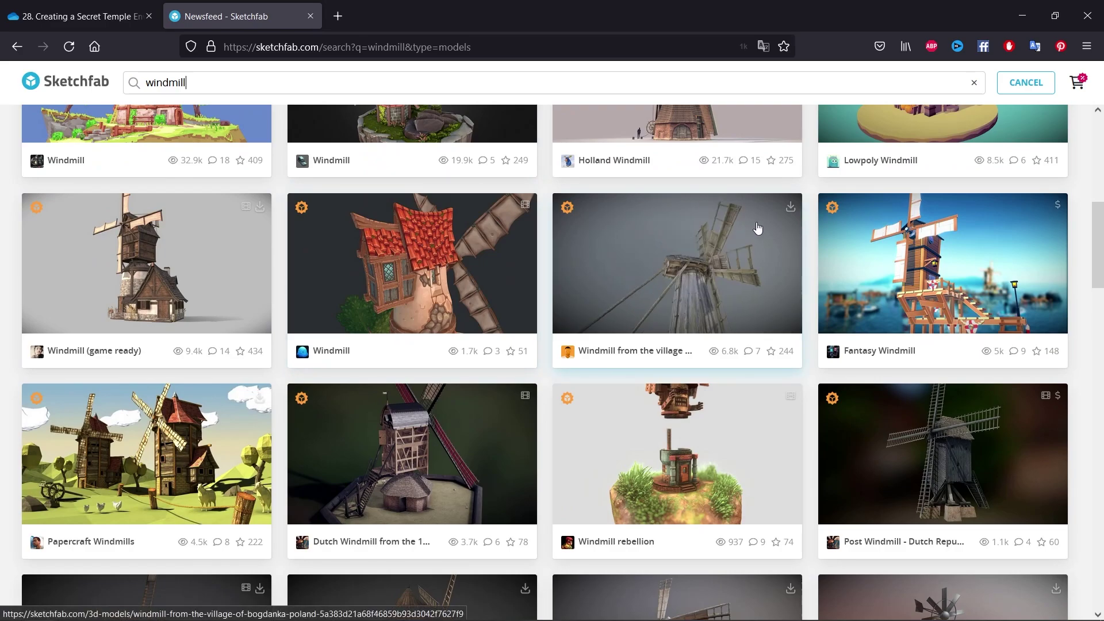
pyautogui.click(790, 209)
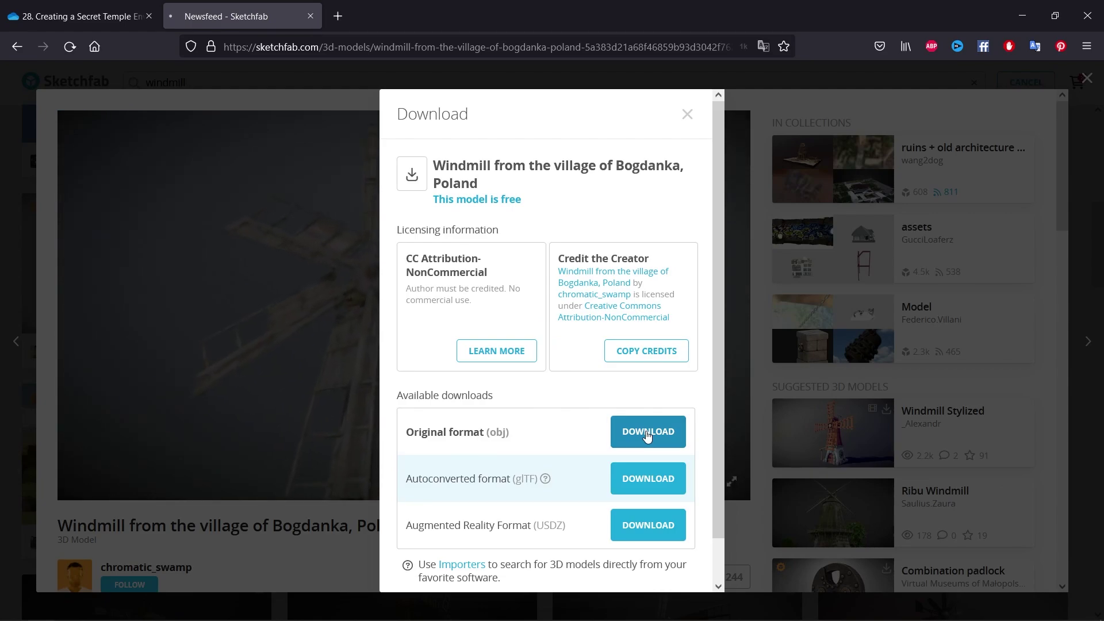
pyautogui.click(647, 436)
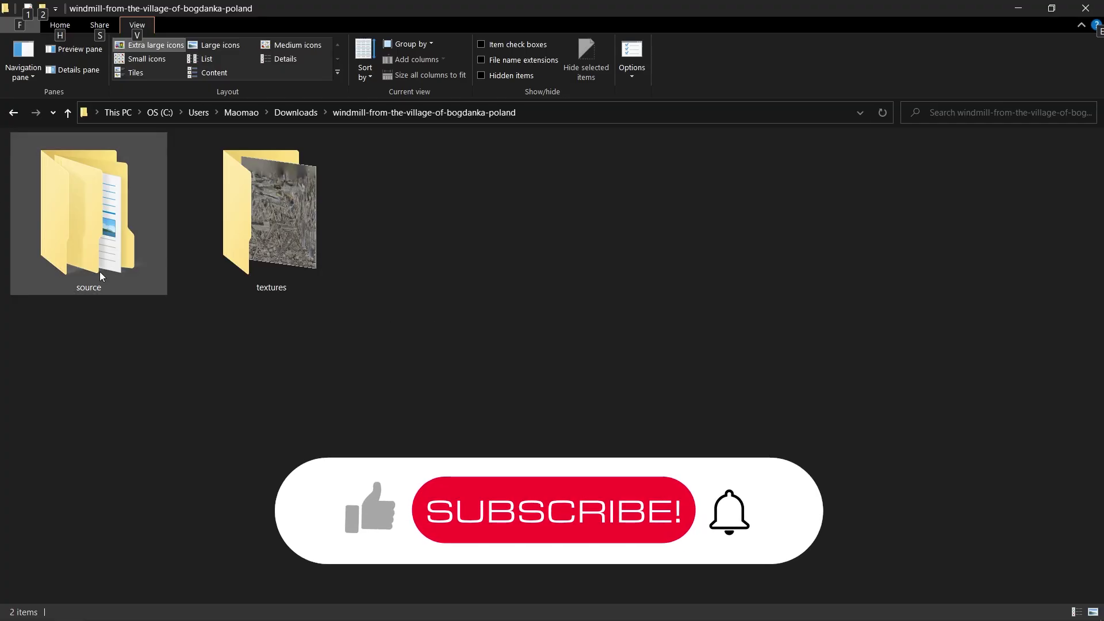
# Step: Extract the archive inside the downloaded windmill's source folder into that same folder and select the OBJ model file
pyautogui.doubleClick(91, 208)
pyautogui.rightClick(61, 181)
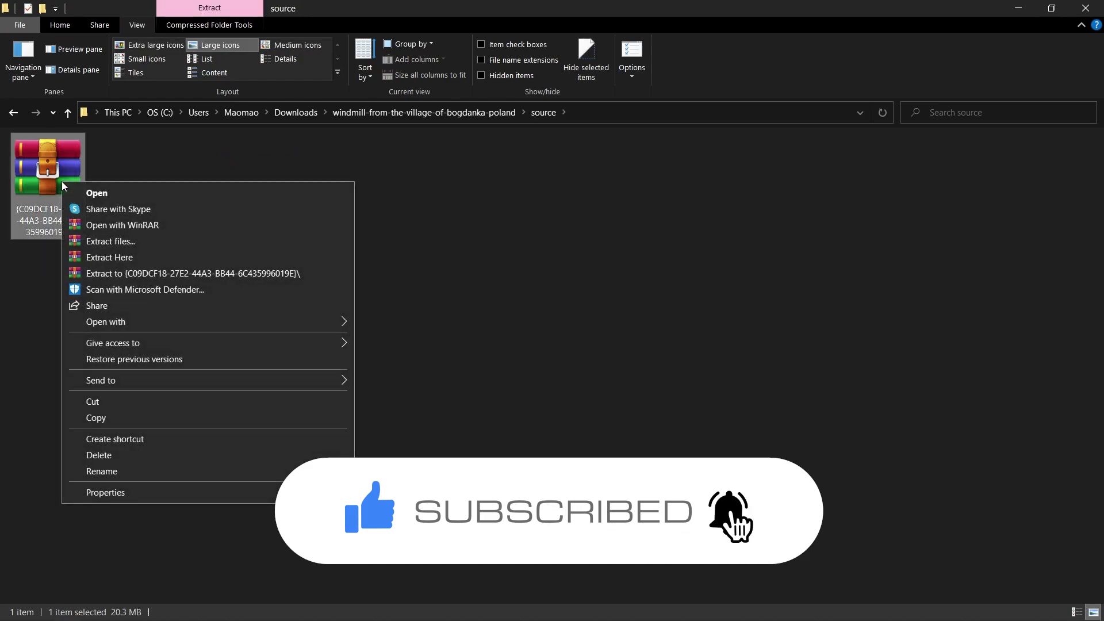
pyautogui.click(113, 257)
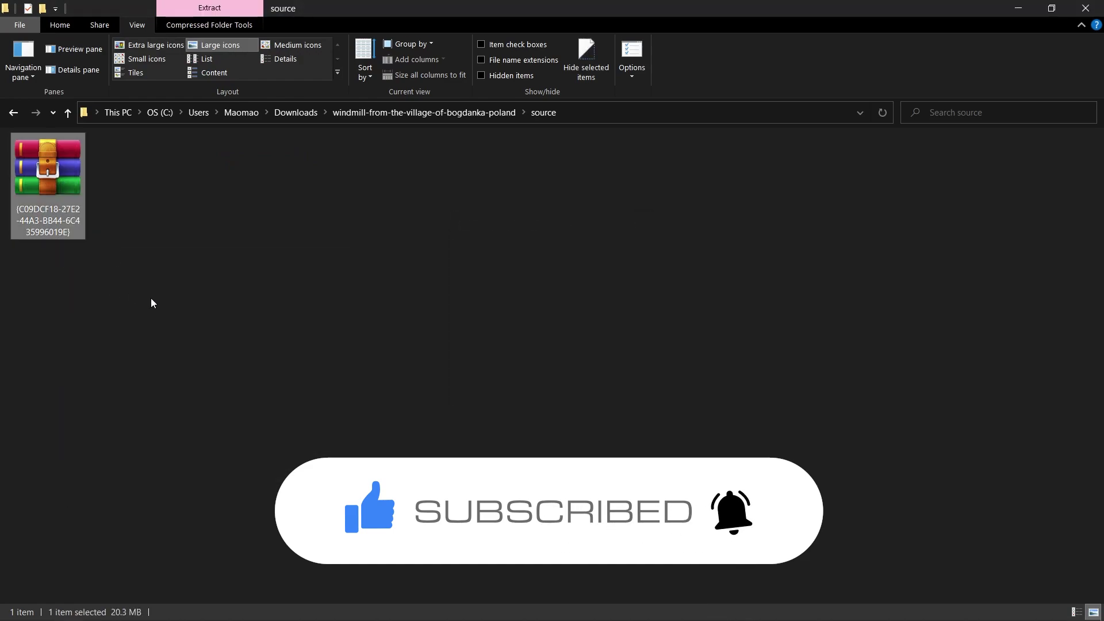
pyautogui.click(132, 254)
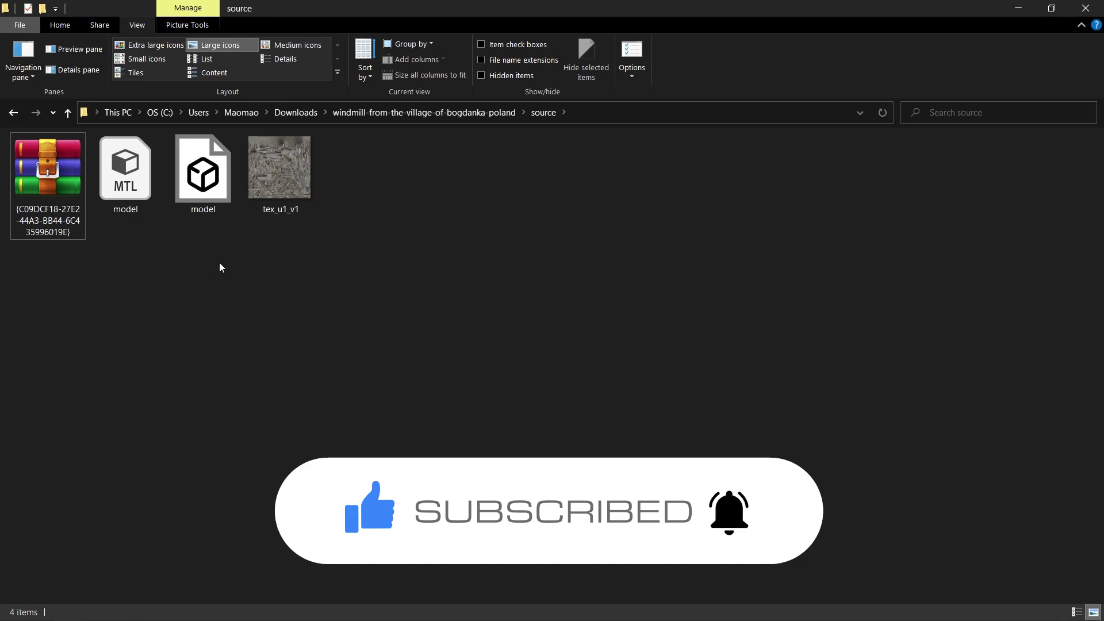
pyautogui.moveTo(219, 262); pyautogui.dragTo(159, 203)
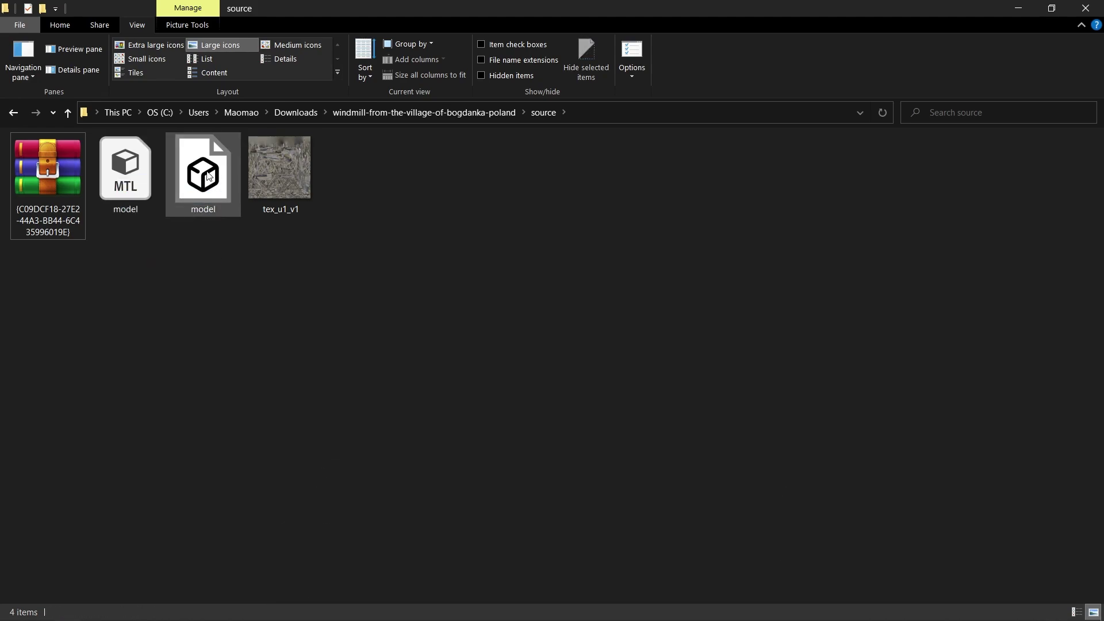
pyautogui.click(224, 184)
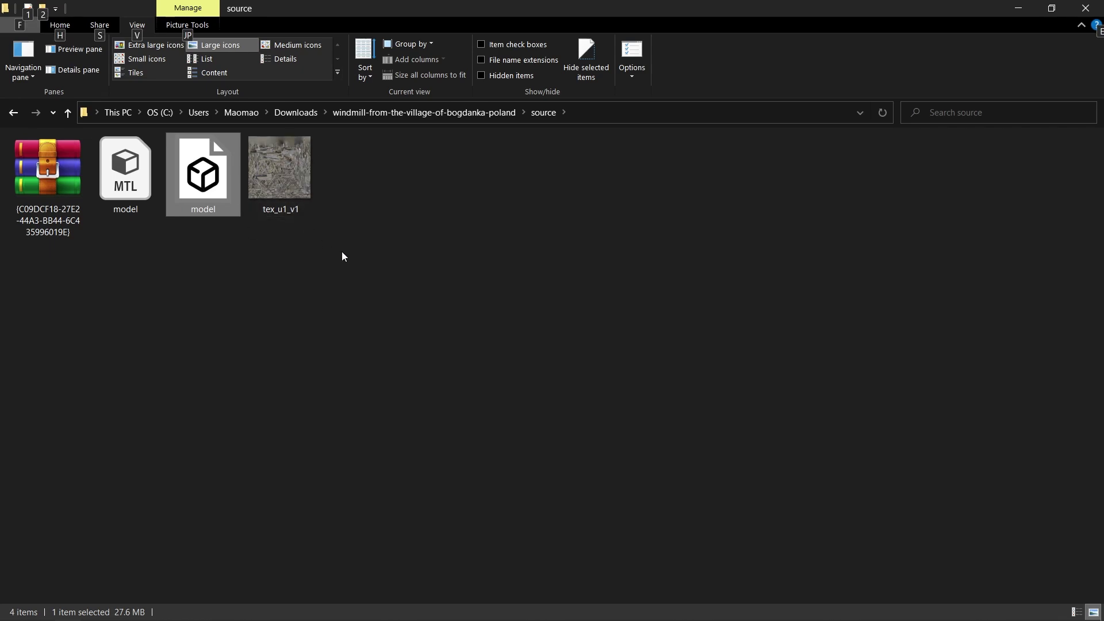
# Step: Switch to Unreal Engine and create a new level from the Basic template
pyautogui.hotkey('alt', 'Tab')
pyautogui.hotkey('alt', 'Tab')
pyautogui.hotkey('alt', 'Tab')
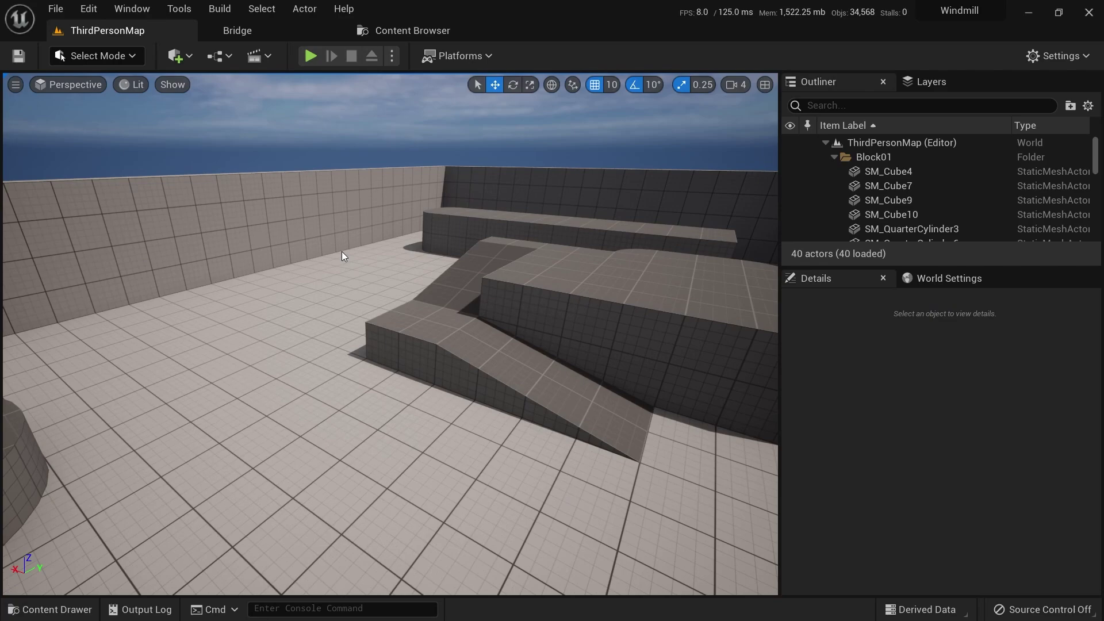
pyautogui.moveTo(341, 251); pyautogui.dragTo(402, 190, button='right')
pyautogui.click(55, 9)
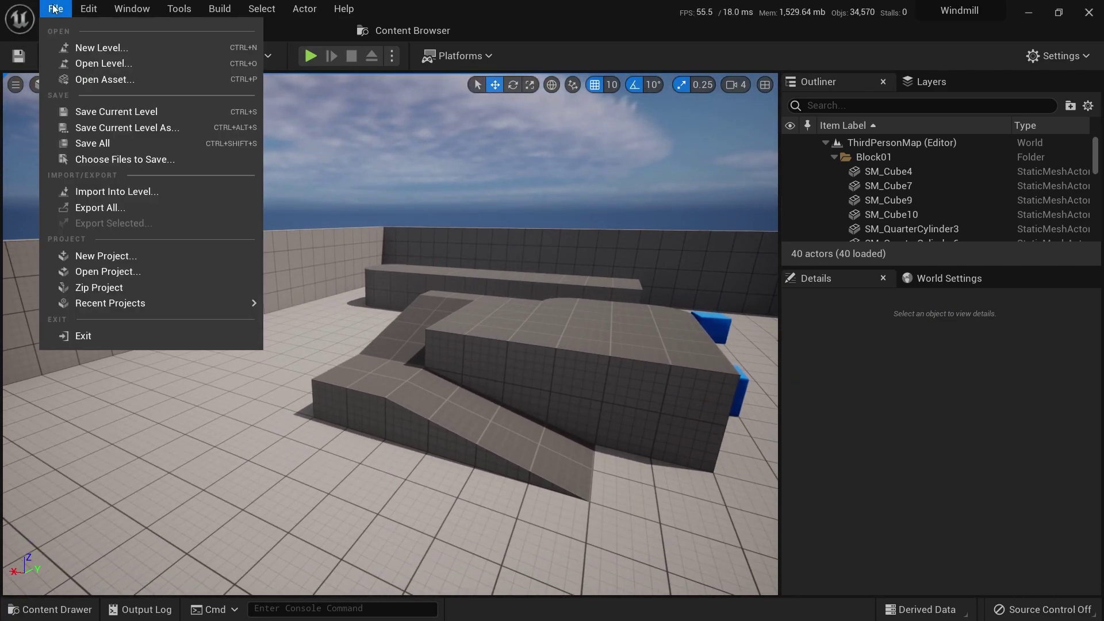
pyautogui.click(92, 46)
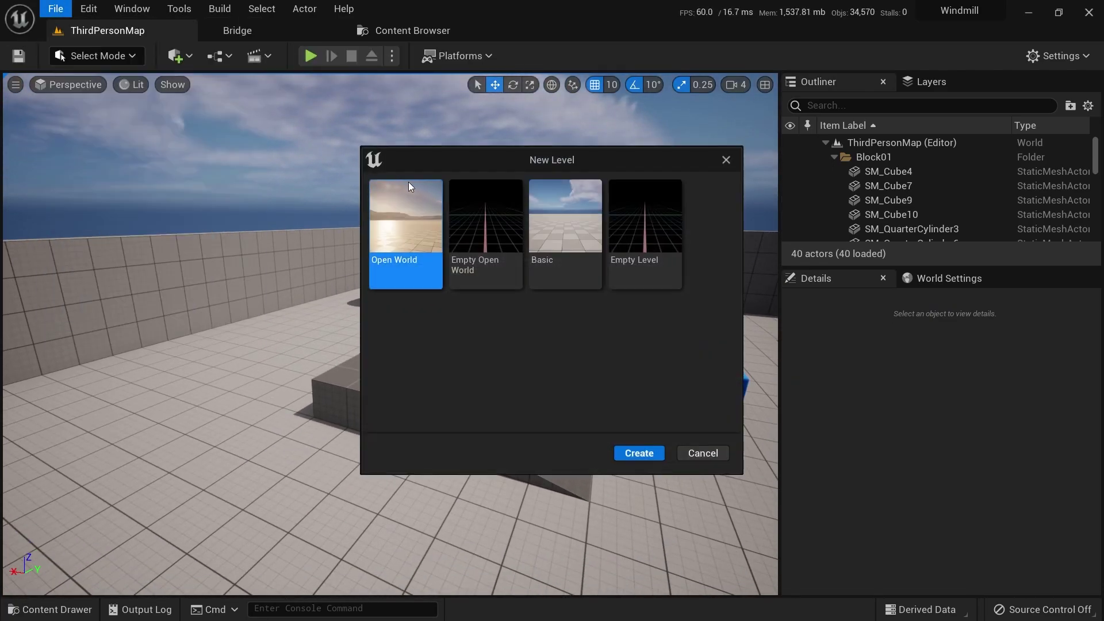
pyautogui.doubleClick(573, 224)
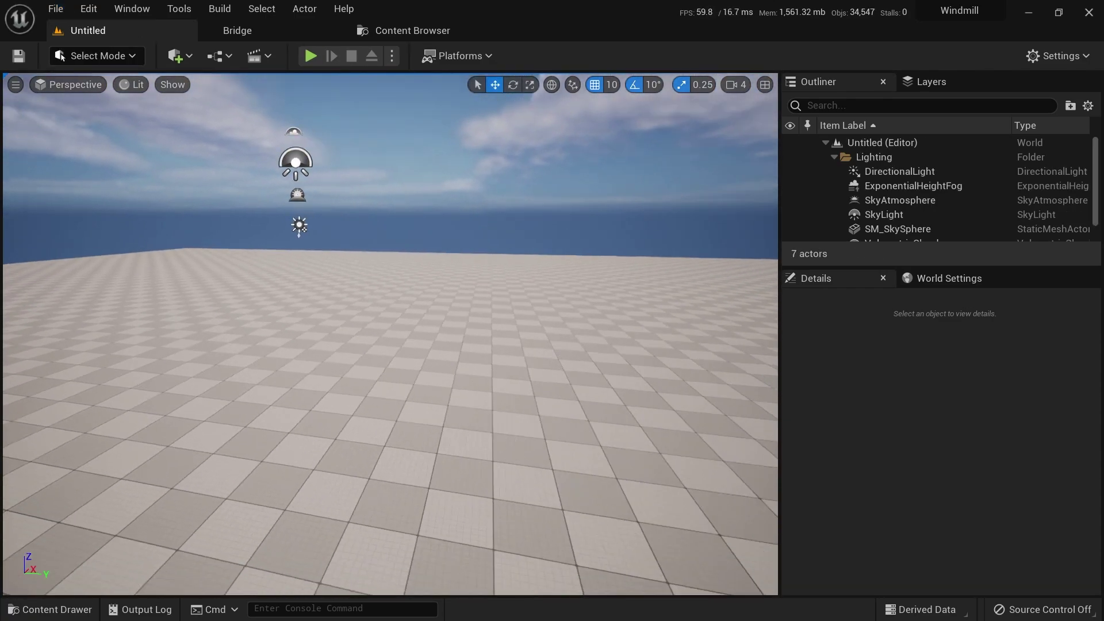
pyautogui.moveTo(316, 201)
pyautogui.mouseDown(button='right')
pyautogui.moveTo(259, 190)
pyautogui.moveTo(316, 200)
pyautogui.mouseUp(button='right')
# Step: Create a folder named Windmill inside the project's Content folder in the Content Browser
pyautogui.click(420, 35)
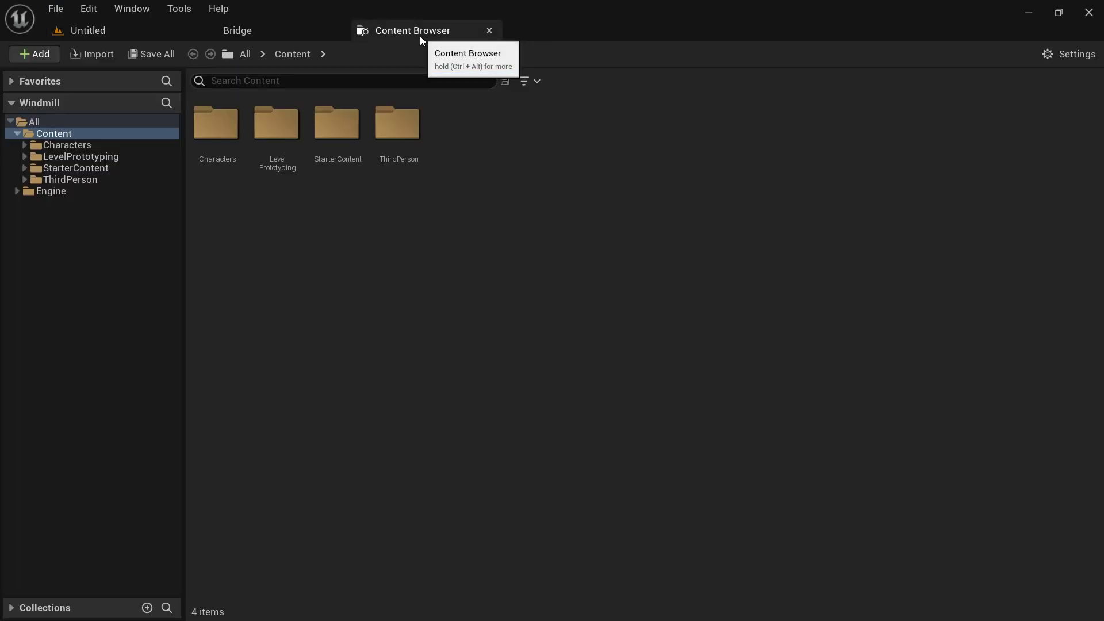
pyautogui.rightClick(58, 138)
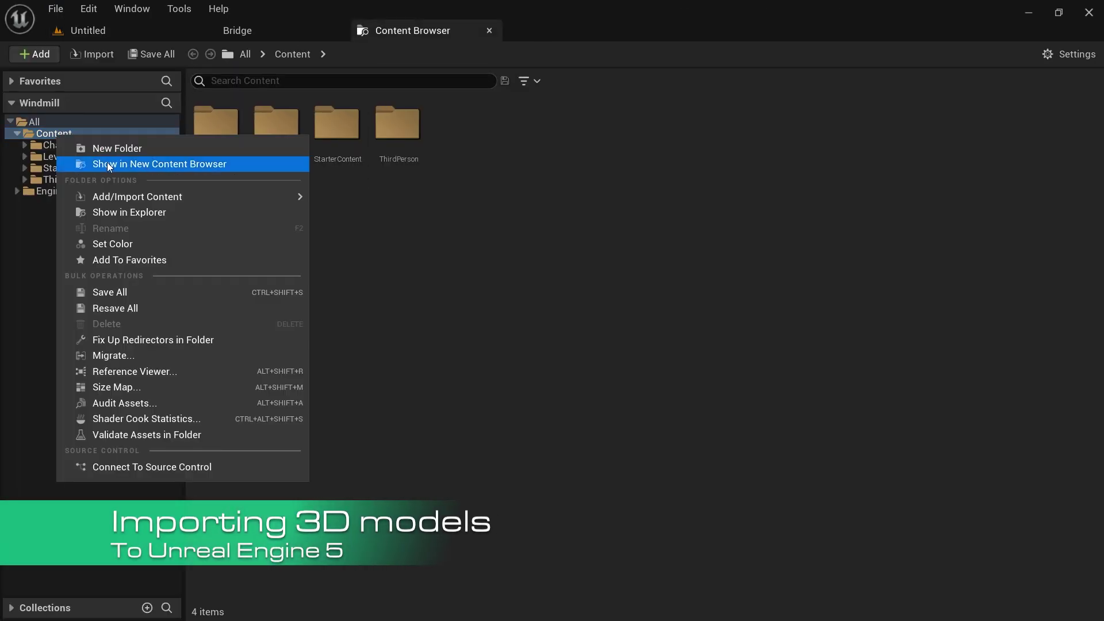
pyautogui.click(118, 152)
pyautogui.write('Windmill')
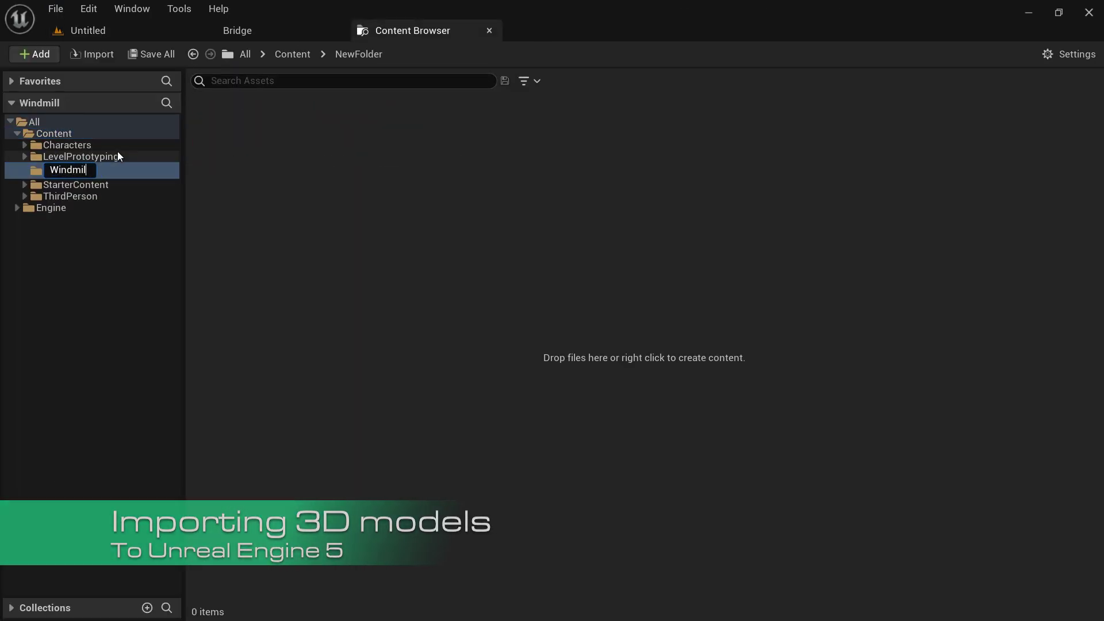
pyautogui.press('Return')
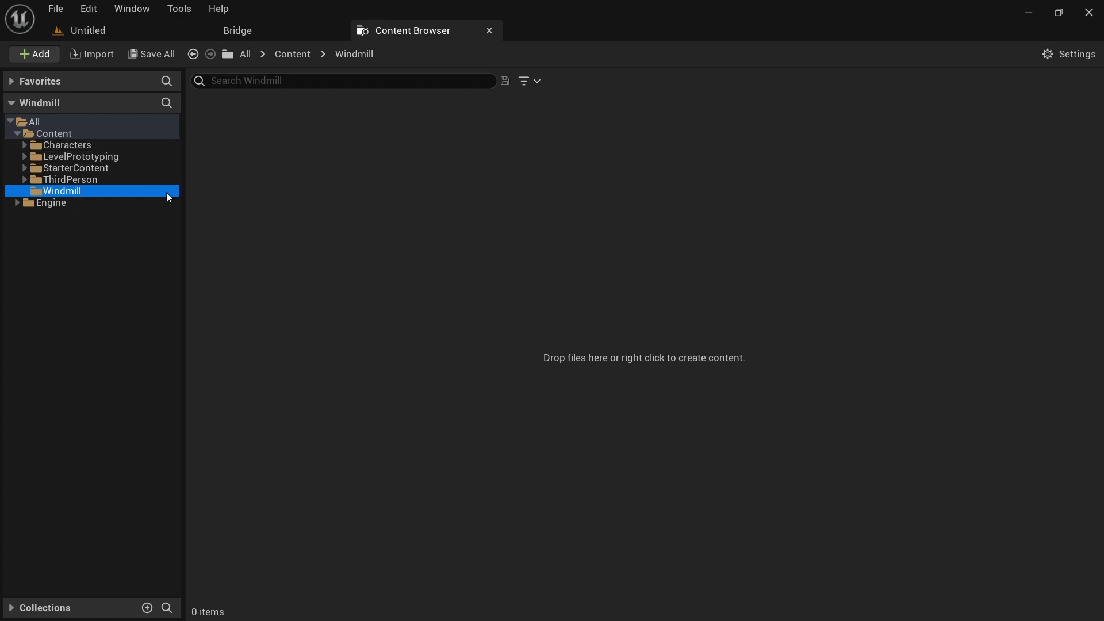
# Step: Choose the model and tex_u1_v1 files from the downloaded windmill's source folder for import into the Windmill folder
pyautogui.click(92, 54)
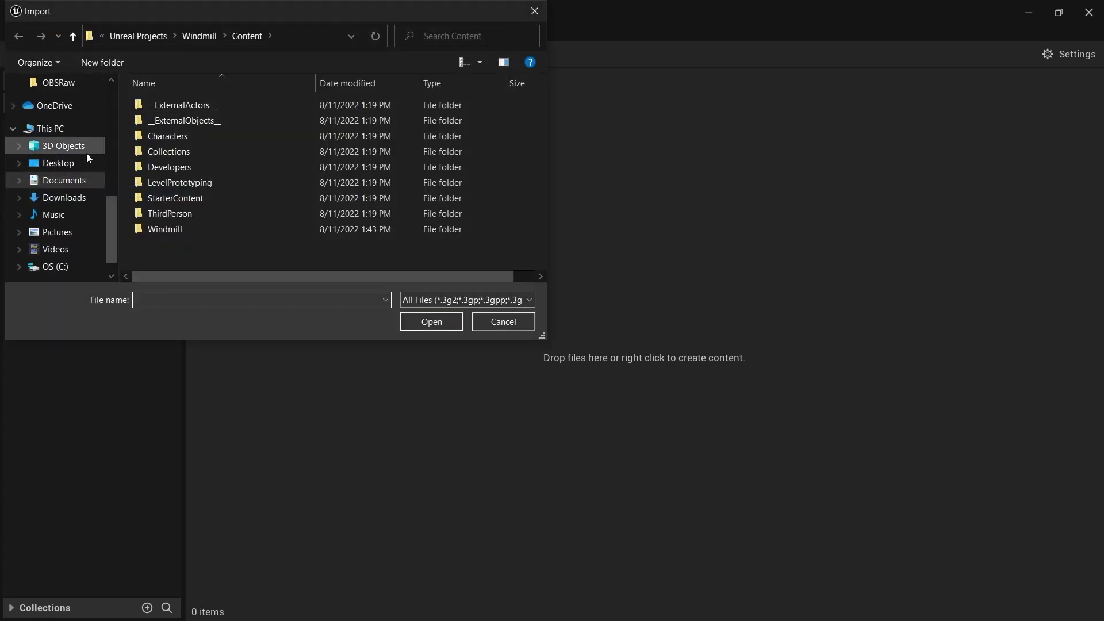
pyautogui.scroll(8, 85, 152)
pyautogui.click(67, 131)
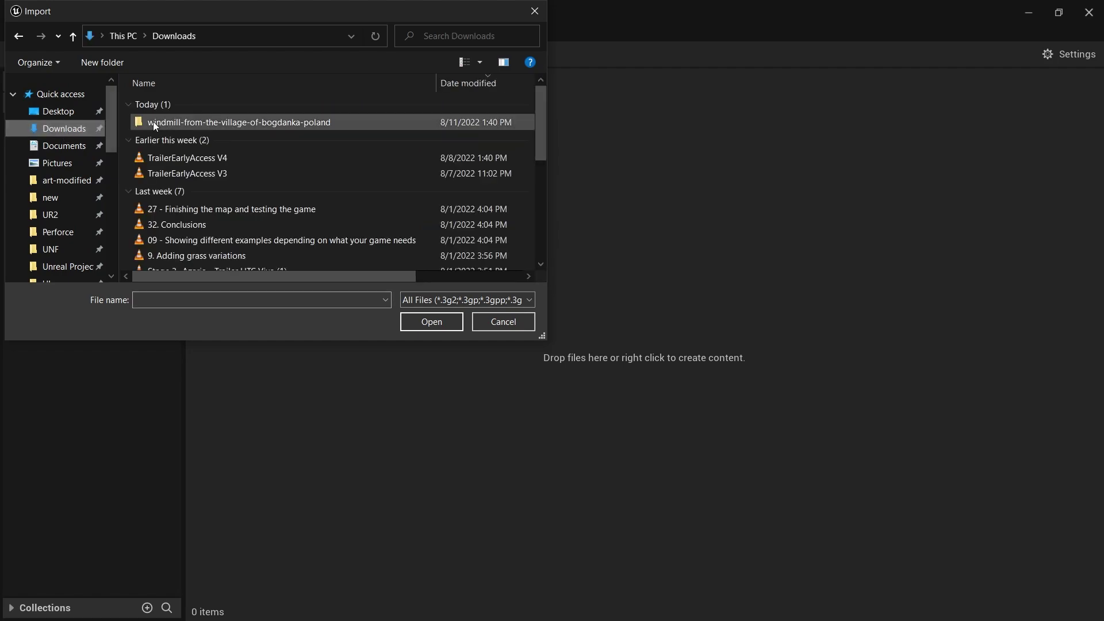
pyautogui.doubleClick(186, 121)
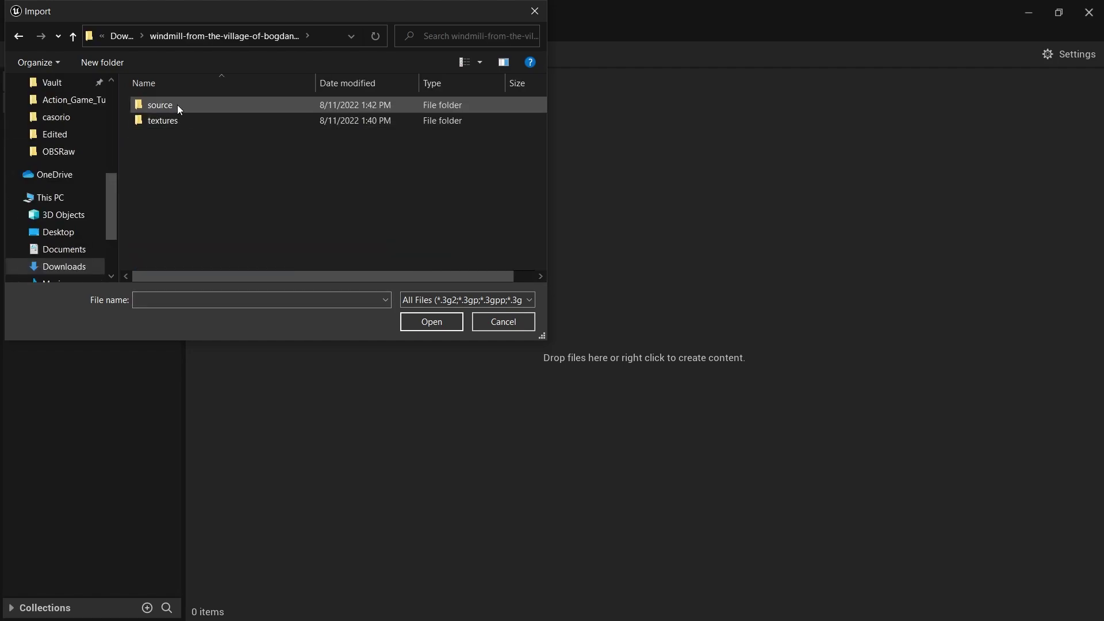
pyautogui.doubleClick(177, 105)
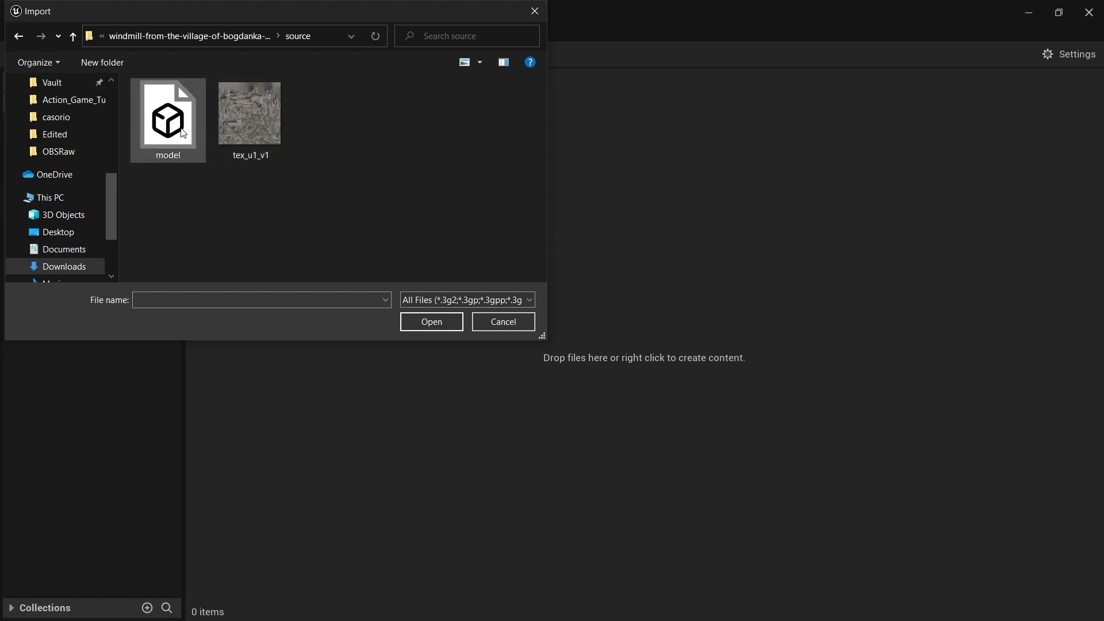
pyautogui.click(184, 133)
pyautogui.moveTo(242, 136)
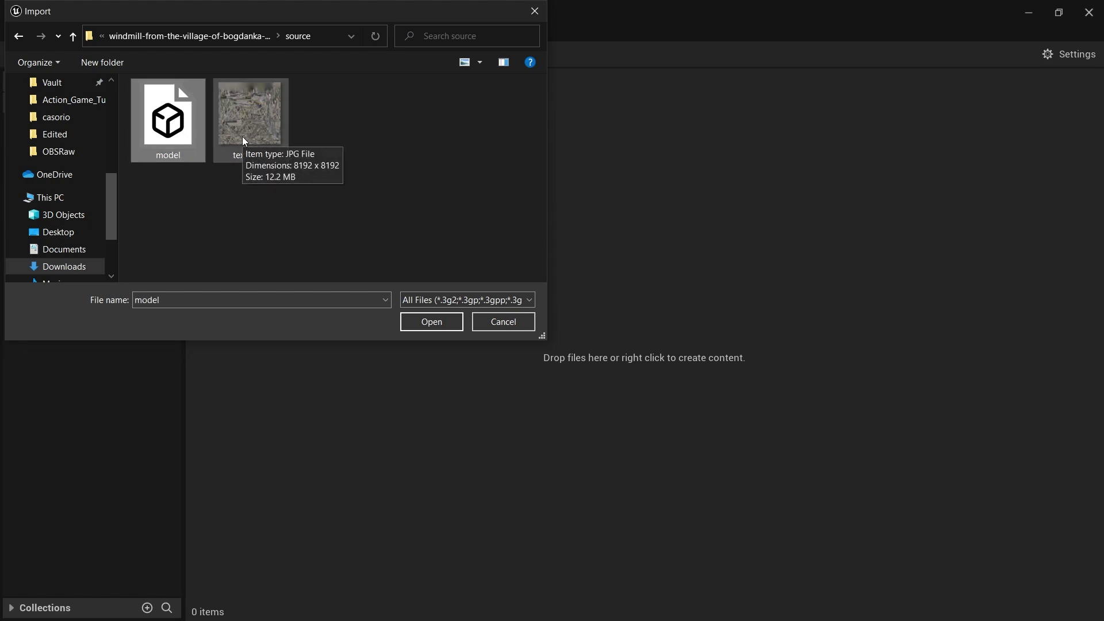
pyautogui.keyDown('ctrl'); pyautogui.click(243, 136); pyautogui.keyUp('ctrl')
pyautogui.click(419, 324)
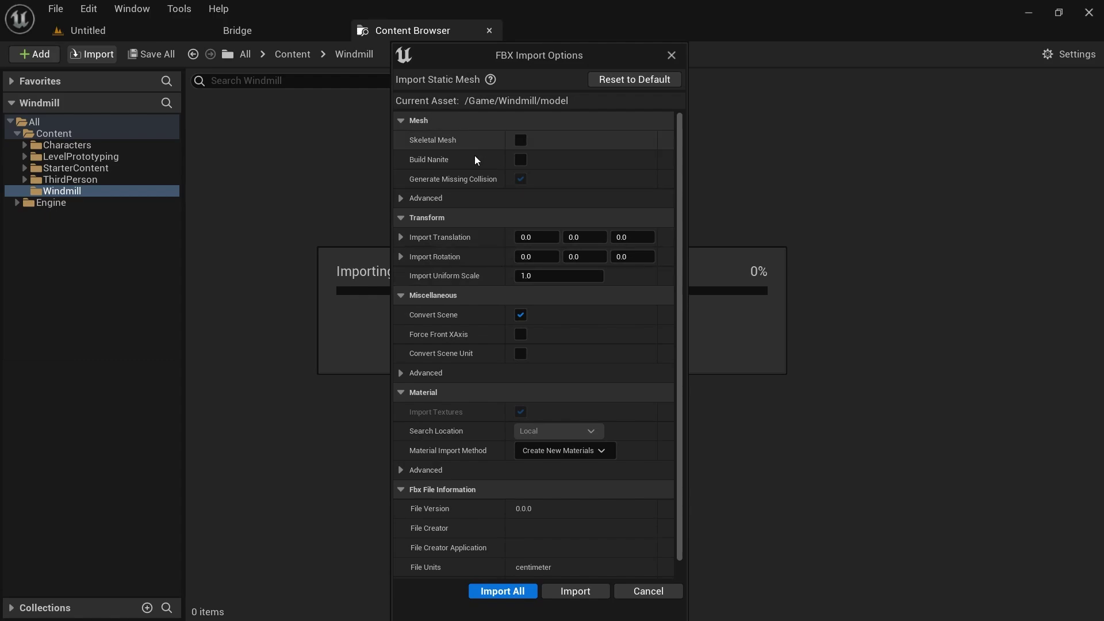
# Step: Import all files as a static mesh with Create New Materials, overwriting the existing tex_u1_v1 texture and its settings
pyautogui.click(405, 198)
pyautogui.click(402, 197)
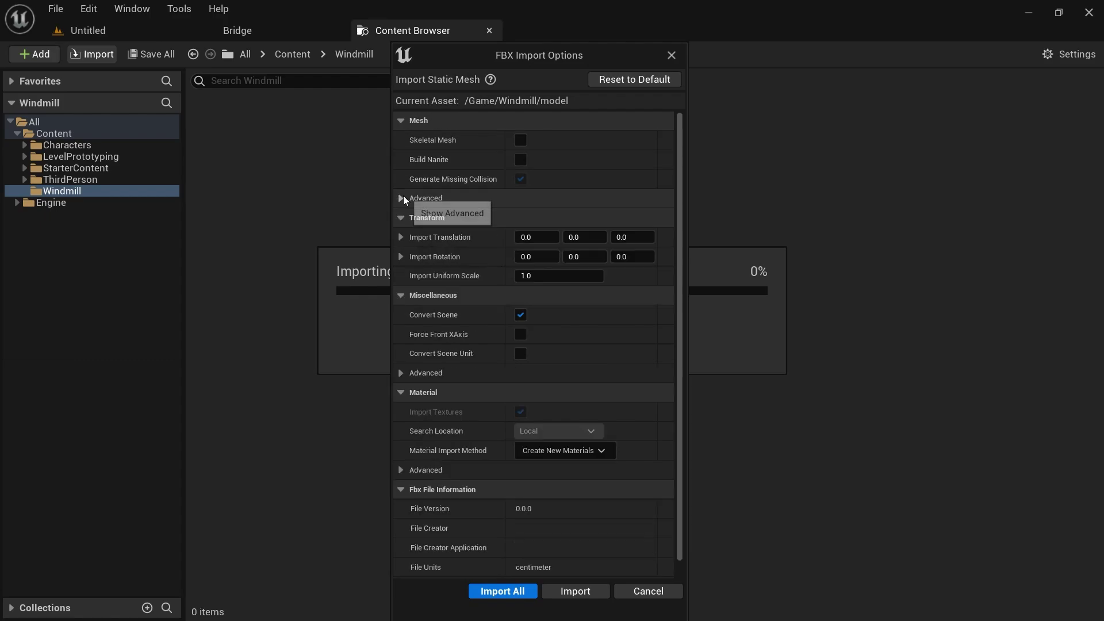
pyautogui.moveTo(591, 46); pyautogui.dragTo(627, 37)
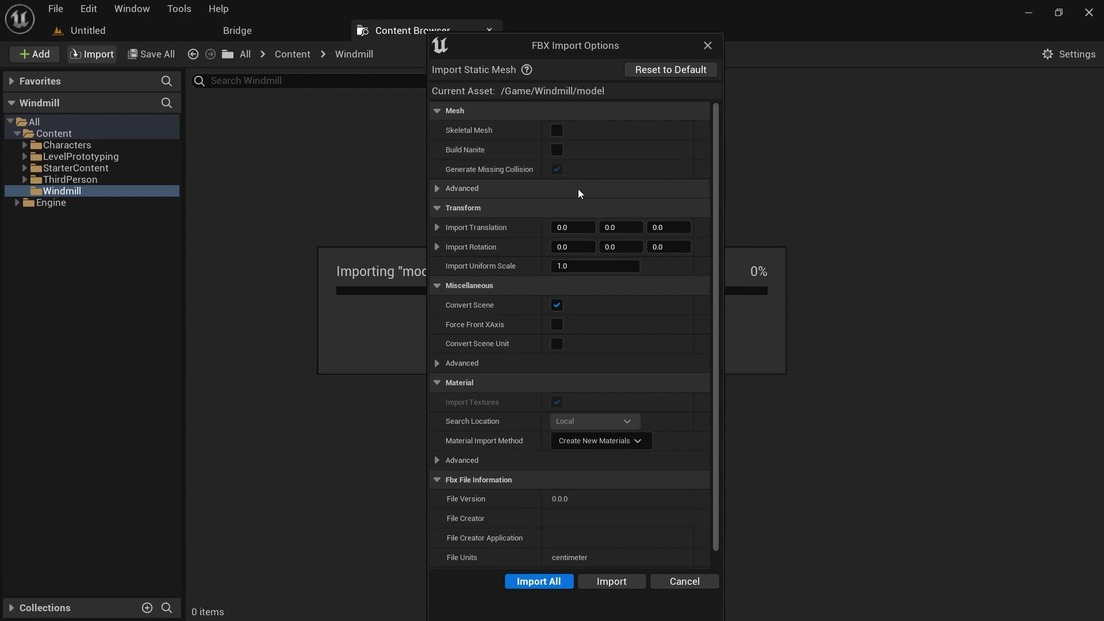
pyautogui.click(606, 441)
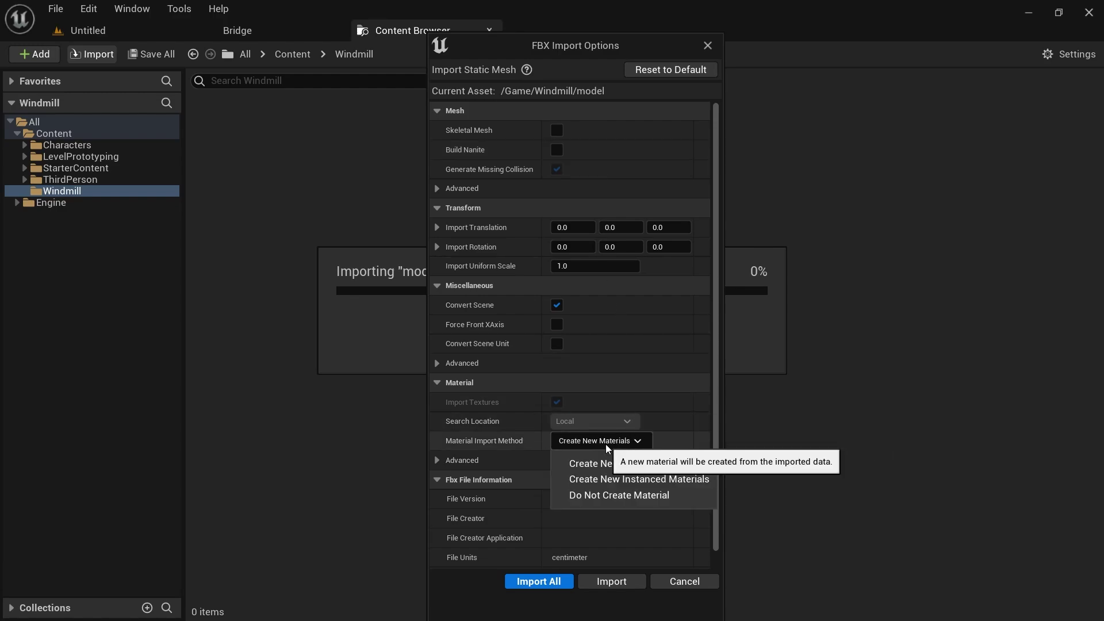
pyautogui.click(605, 444)
pyautogui.click(605, 444)
pyautogui.click(605, 443)
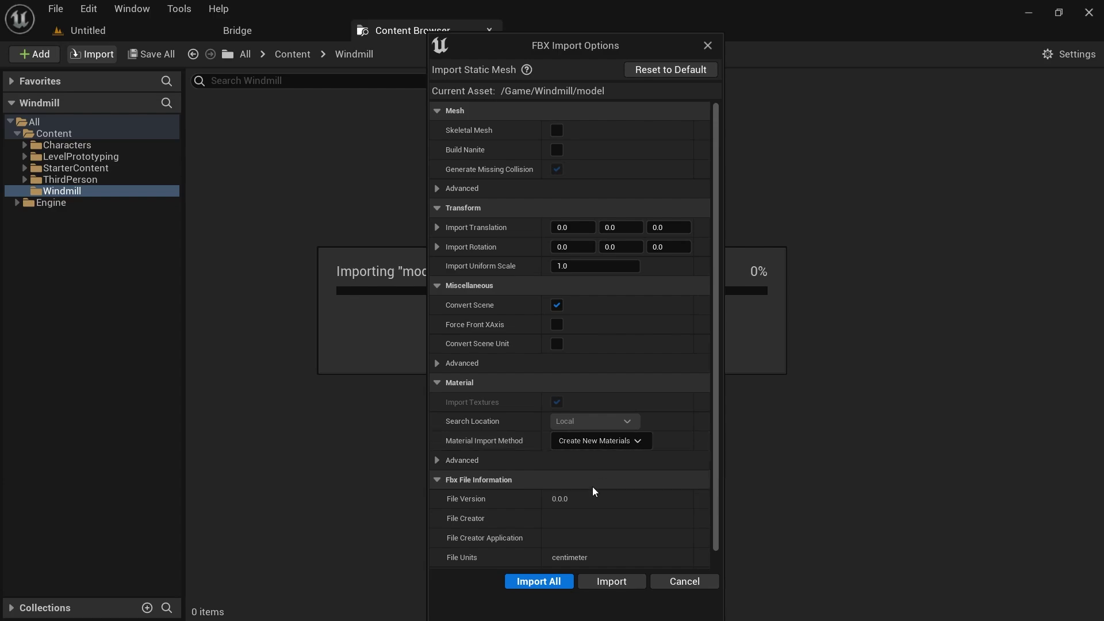
pyautogui.click(550, 583)
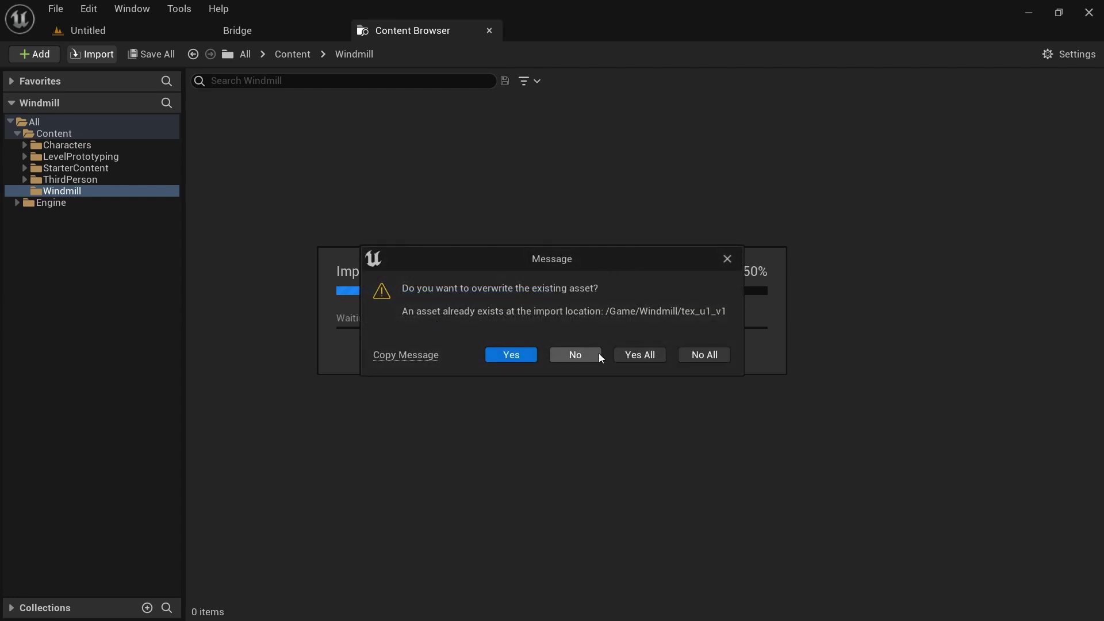
pyautogui.click(636, 359)
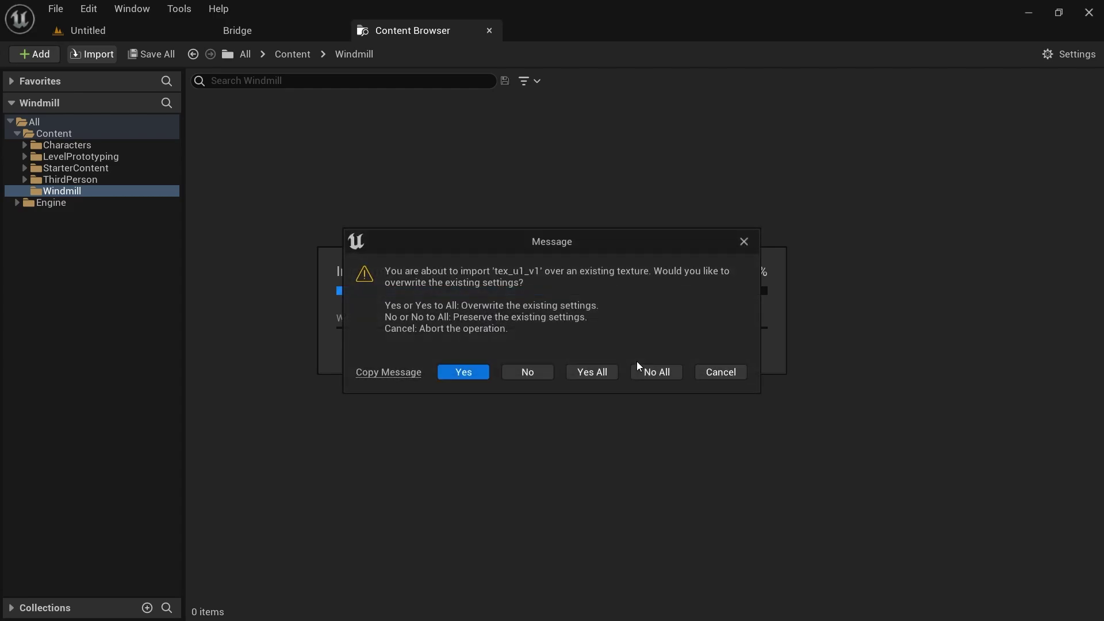
pyautogui.click(609, 369)
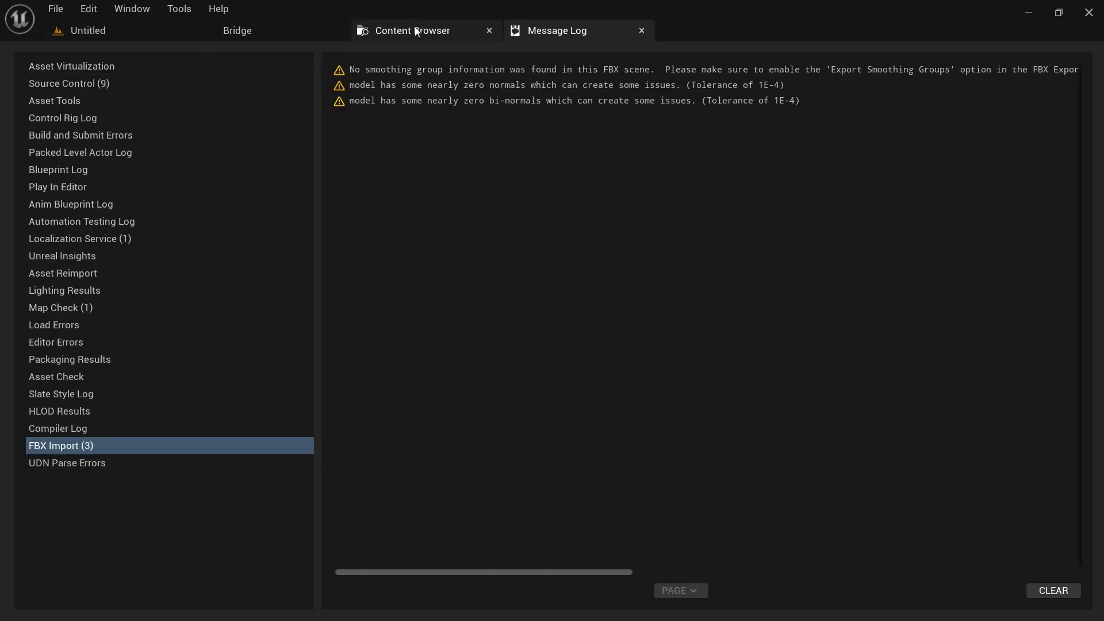
# Step: Return to the Content Browser and examine the imported model, material and texture assets in the Windmill folder
pyautogui.moveTo(425, 23); pyautogui.dragTo(378, 36)
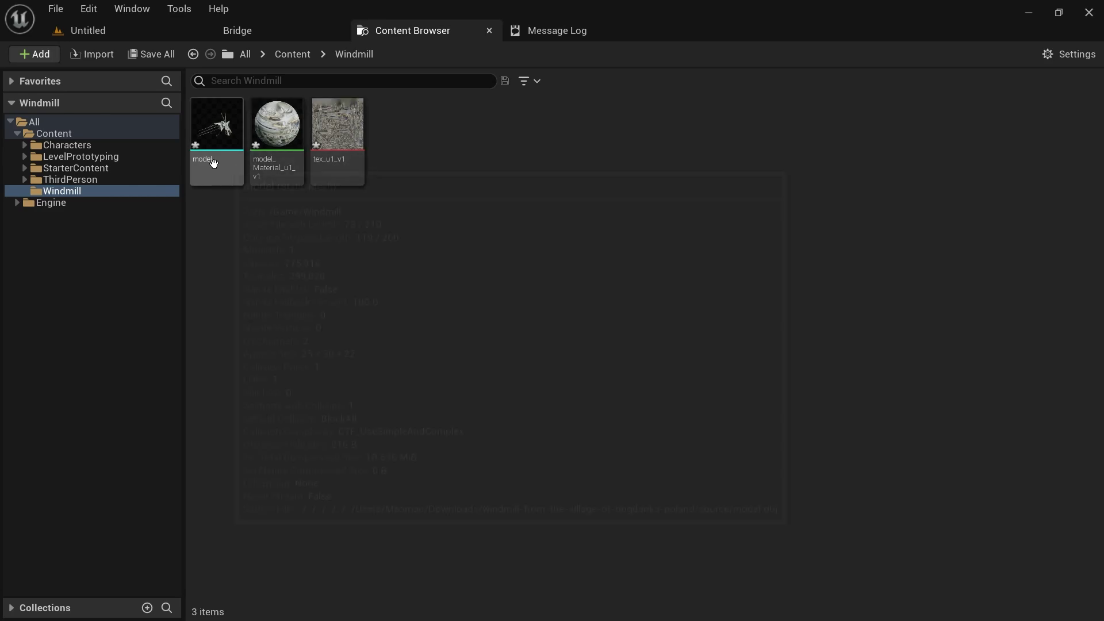
pyautogui.moveTo(360, 160)
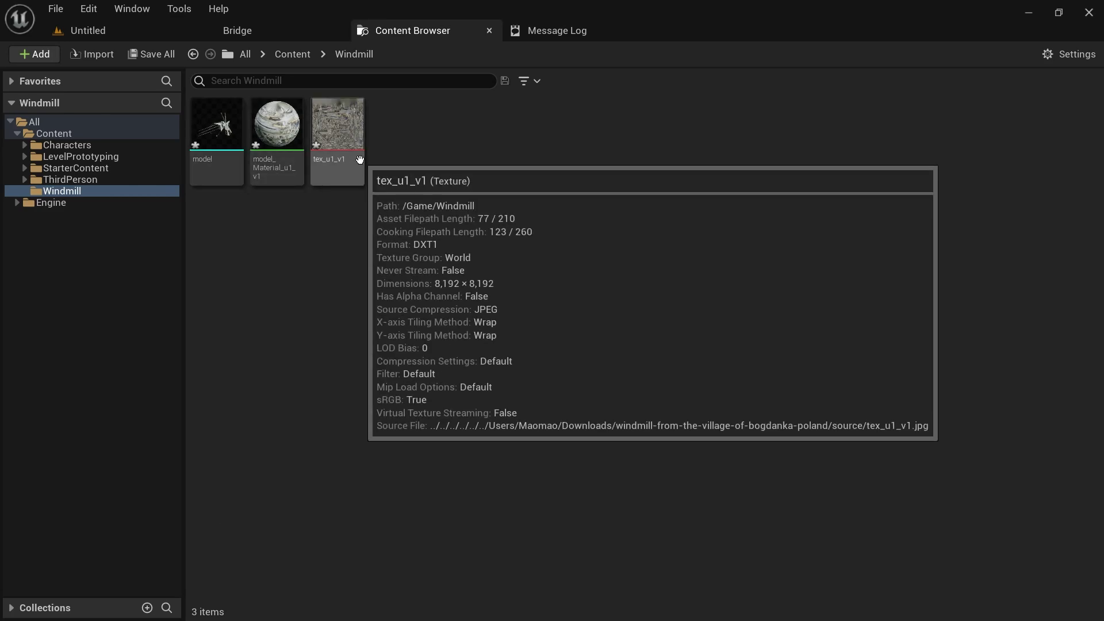
pyautogui.moveTo(274, 160)
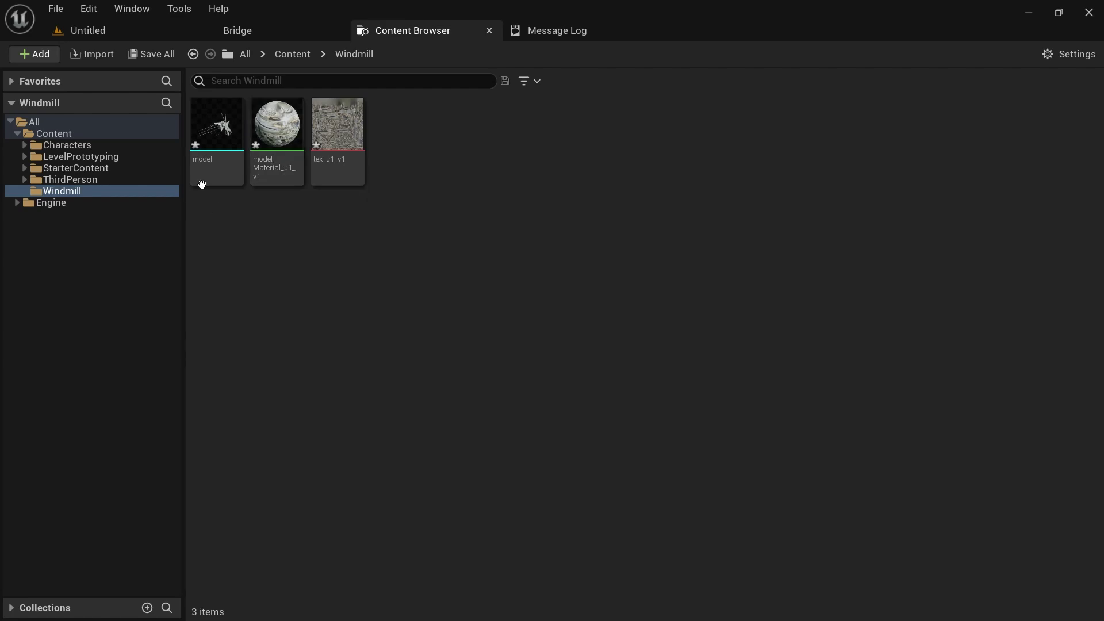
# Step: Open the windmill's static mesh asset and examine its size and orientation up close, leaving its editor when finished
pyautogui.doubleClick(215, 143)
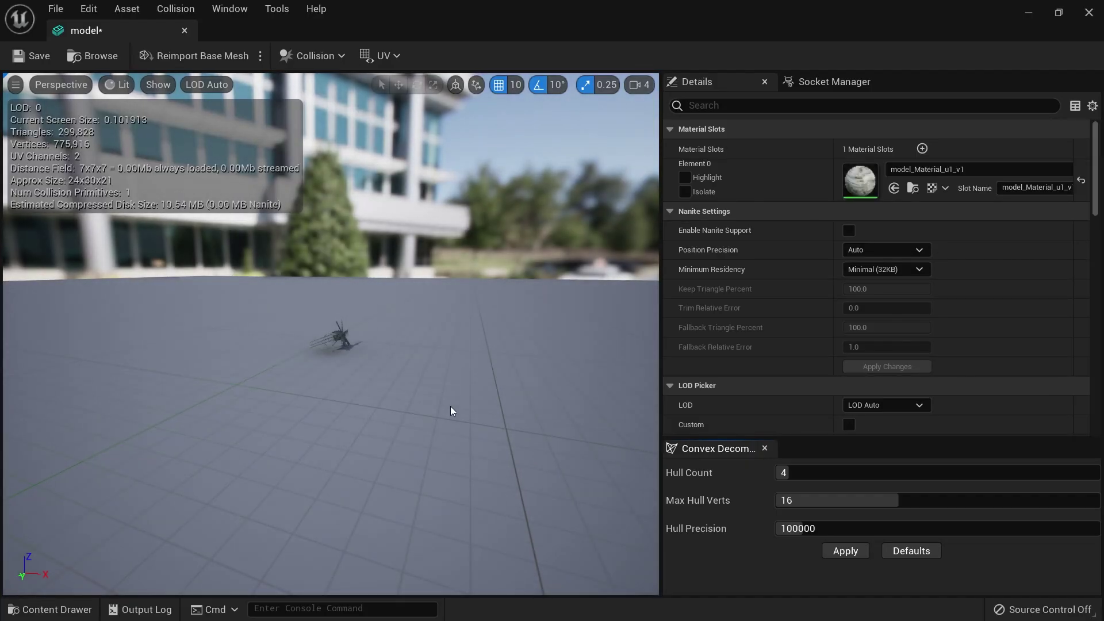
pyautogui.moveTo(450, 406)
pyautogui.mouseDown()
pyautogui.moveTo(402, 409)
pyautogui.moveTo(368, 437)
pyautogui.moveTo(391, 471)
pyautogui.moveTo(414, 483)
pyautogui.moveTo(437, 460)
pyautogui.moveTo(453, 406)
pyautogui.mouseUp()
pyautogui.moveTo(454, 407); pyautogui.dragTo(454, 350, button='right')
pyautogui.moveTo(456, 386)
pyautogui.mouseDown()
pyautogui.moveTo(453, 408)
pyautogui.moveTo(453, 384)
pyautogui.mouseUp()
pyautogui.middleClick(95, 32)
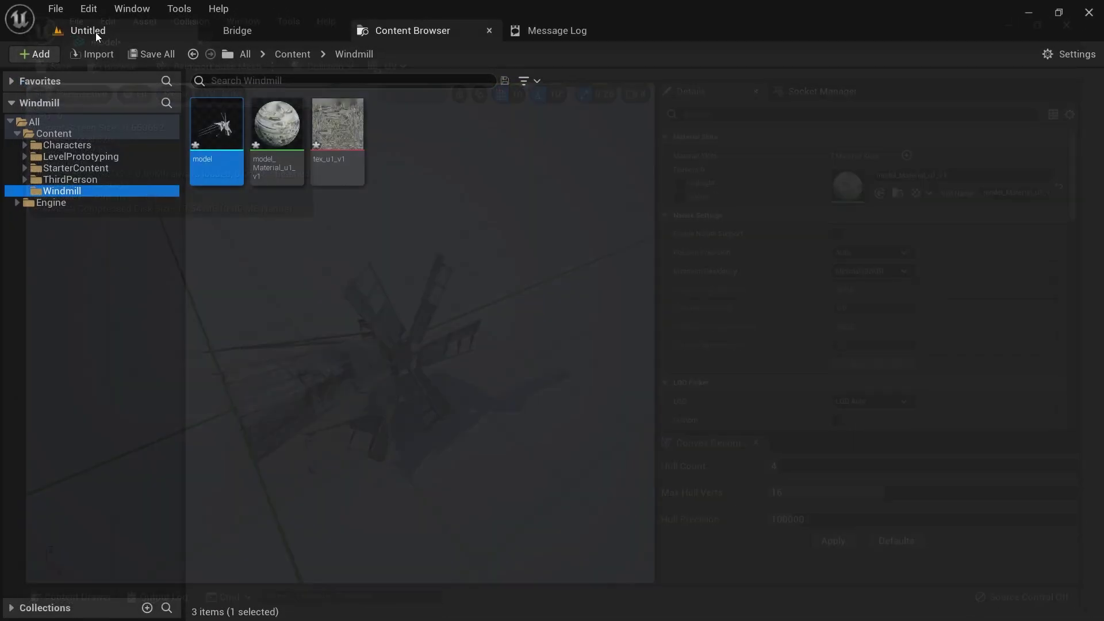
# Step: Save all unsaved assets in the Windmill folder, including the imported model, material and texture
pyautogui.click(305, 233)
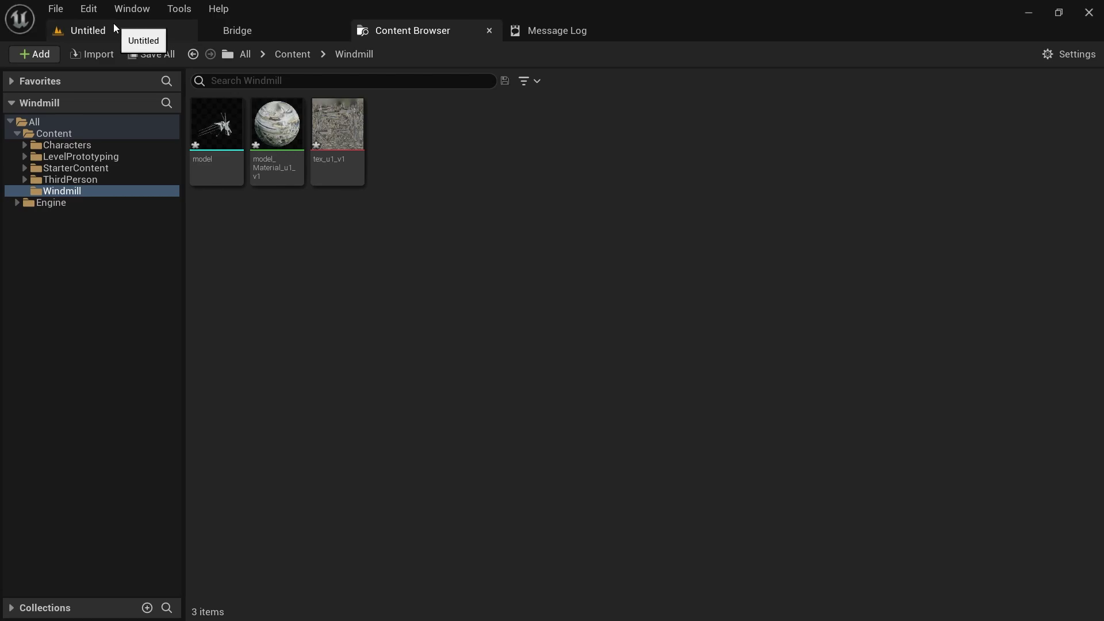
pyautogui.click(170, 54)
pyautogui.click(659, 481)
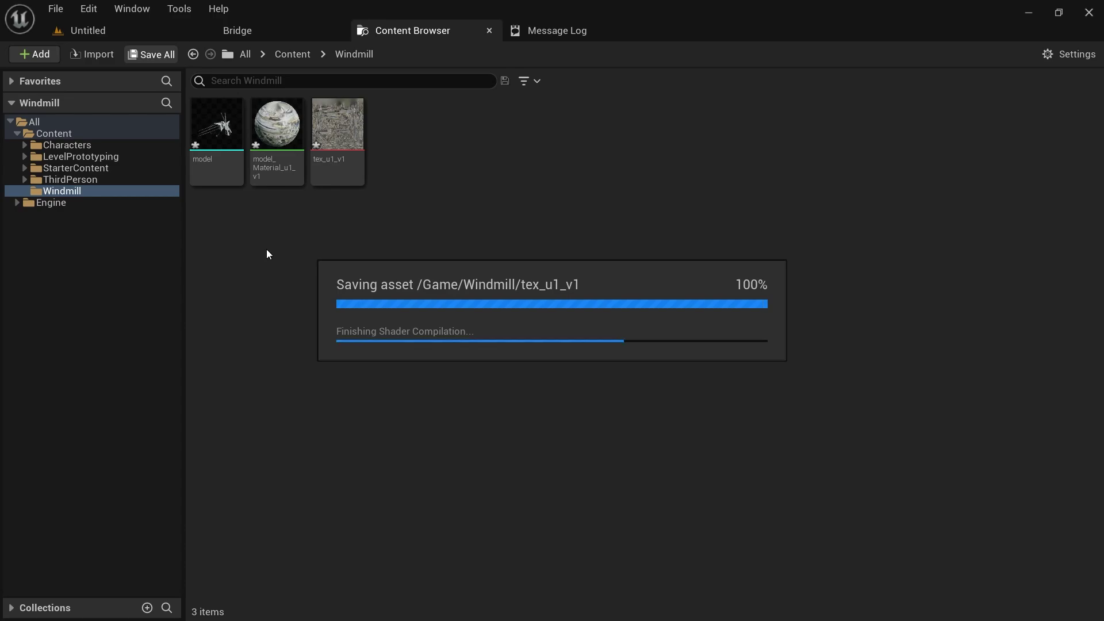
# Step: Place the model asset on the level's floor and raise it to Z 10
pyautogui.moveTo(216, 126); pyautogui.dragTo(425, 292)
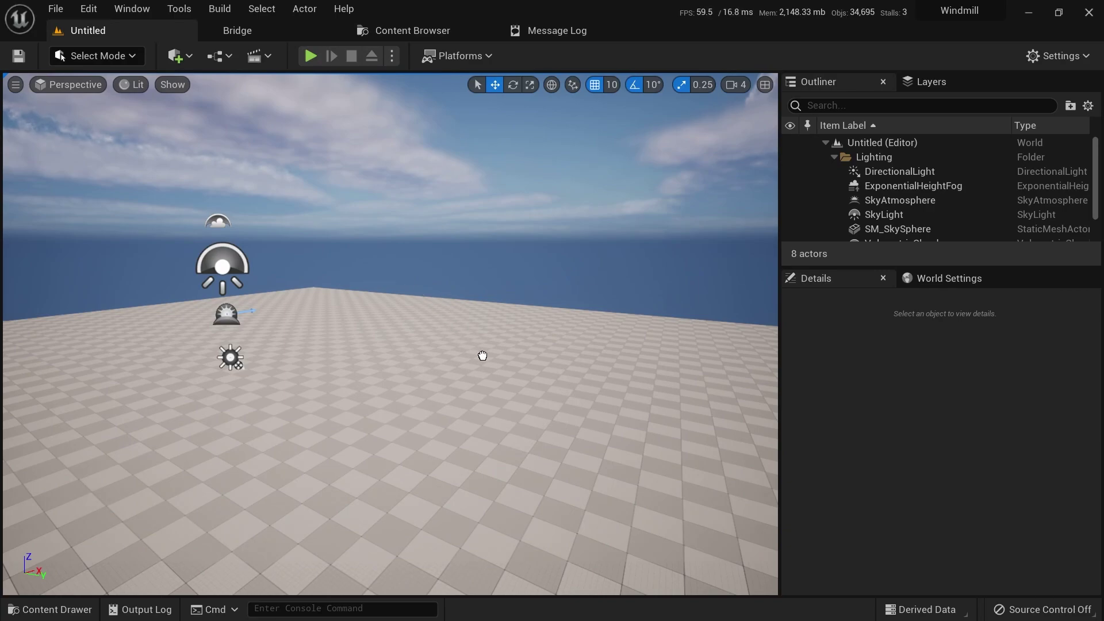
pyautogui.press('f')
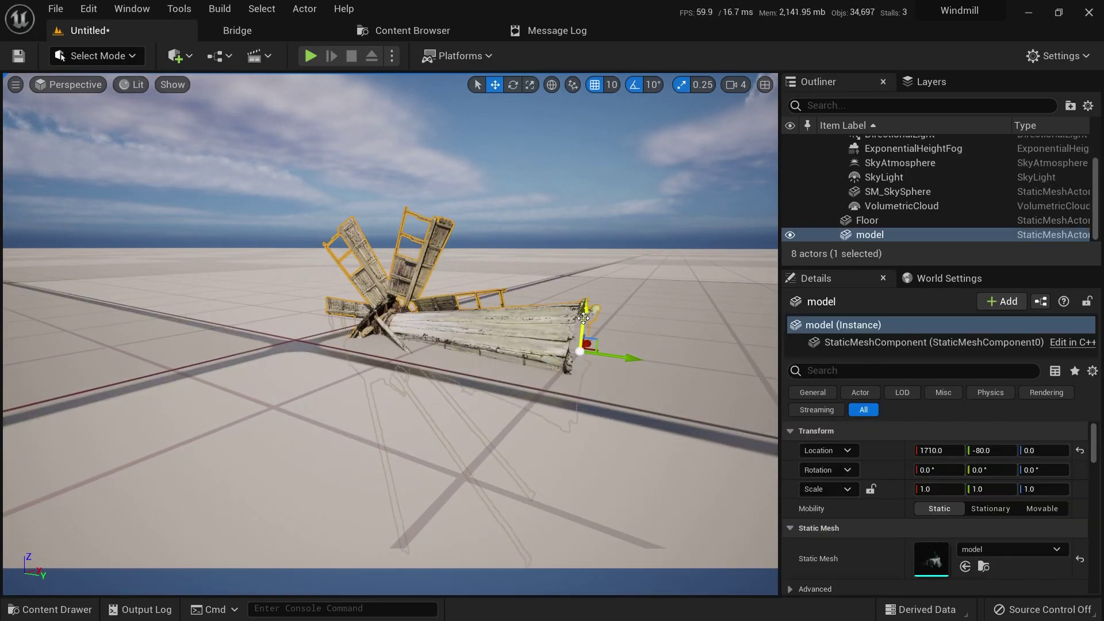
pyautogui.moveTo(583, 318); pyautogui.dragTo(577, 218)
pyautogui.moveTo(528, 289); pyautogui.dragTo(540, 357, button='right')
# Step: Play the level and compare the windmill's size with the third-person character
pyautogui.click(310, 55)
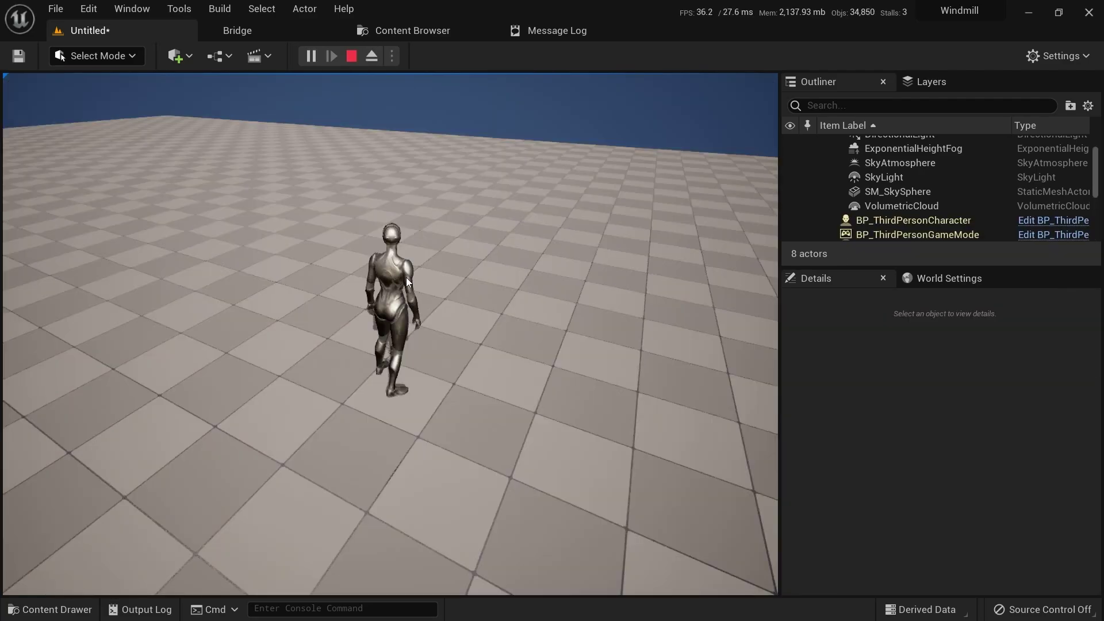
pyautogui.press('w')
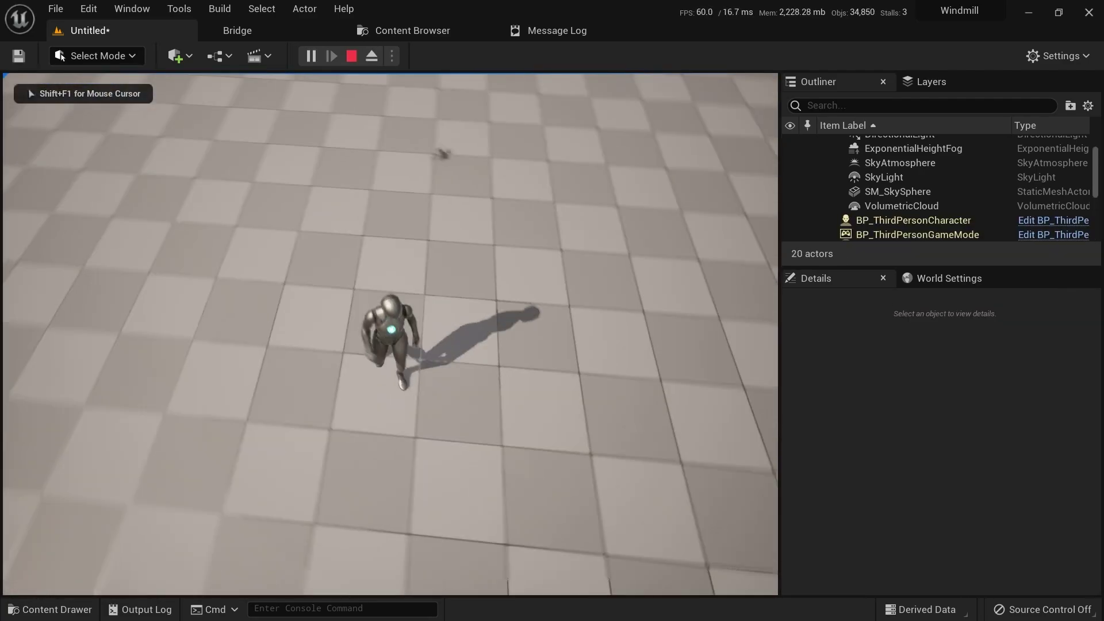
pyautogui.press('d')
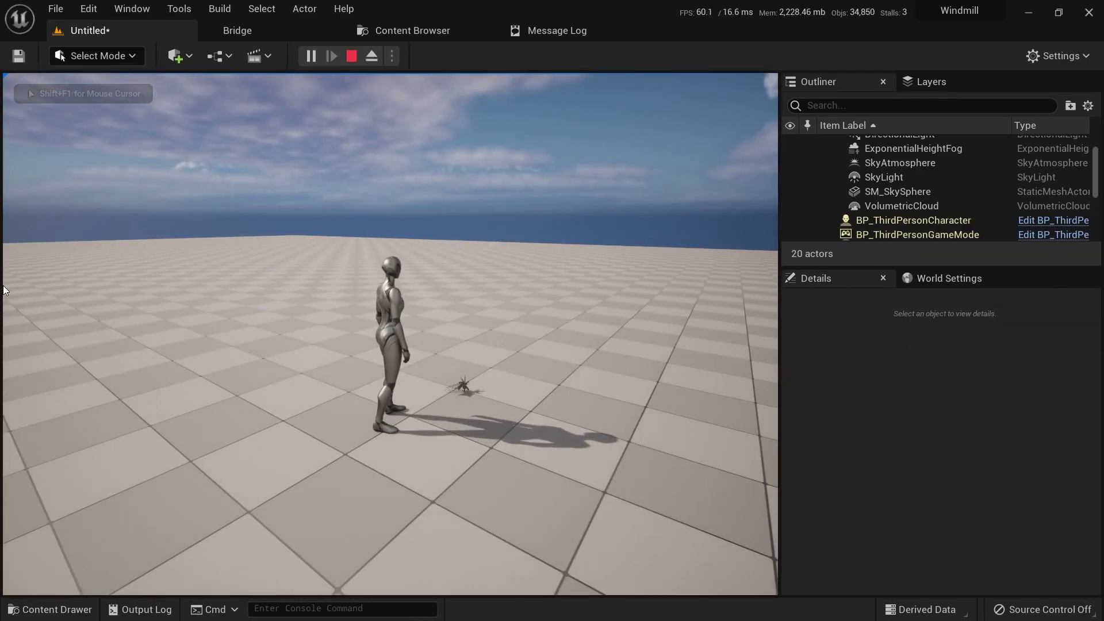
pyautogui.press('Escape')
# Step: Switch the level editor to Modeling mode
pyautogui.moveTo(390, 333); pyautogui.dragTo(356, 337, button='right')
pyautogui.press('w')
pyautogui.click(101, 56)
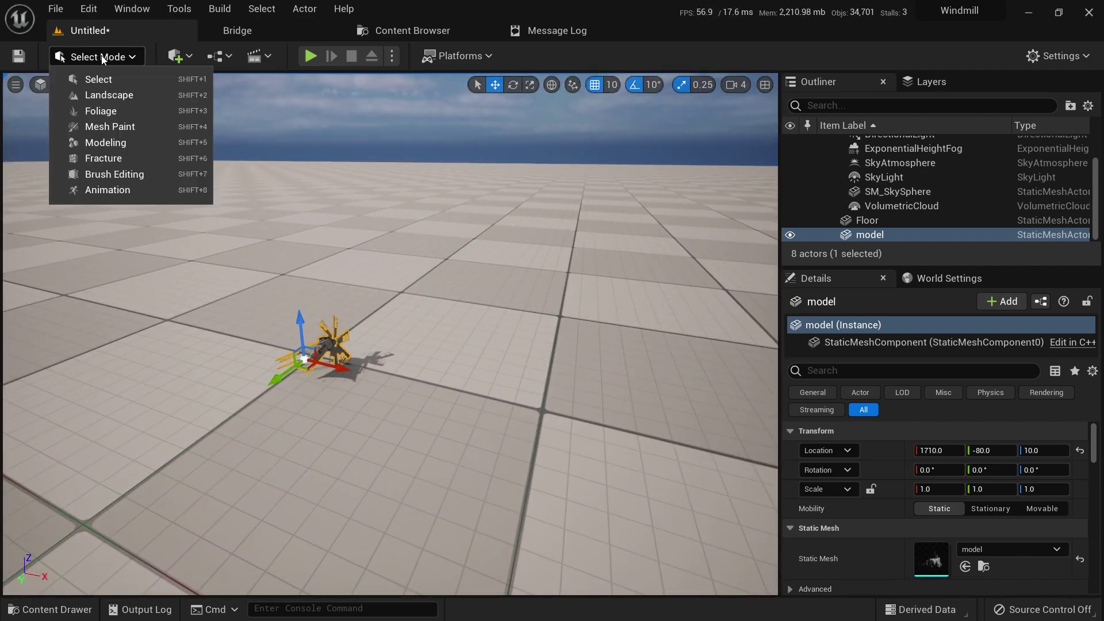
pyautogui.click(133, 149)
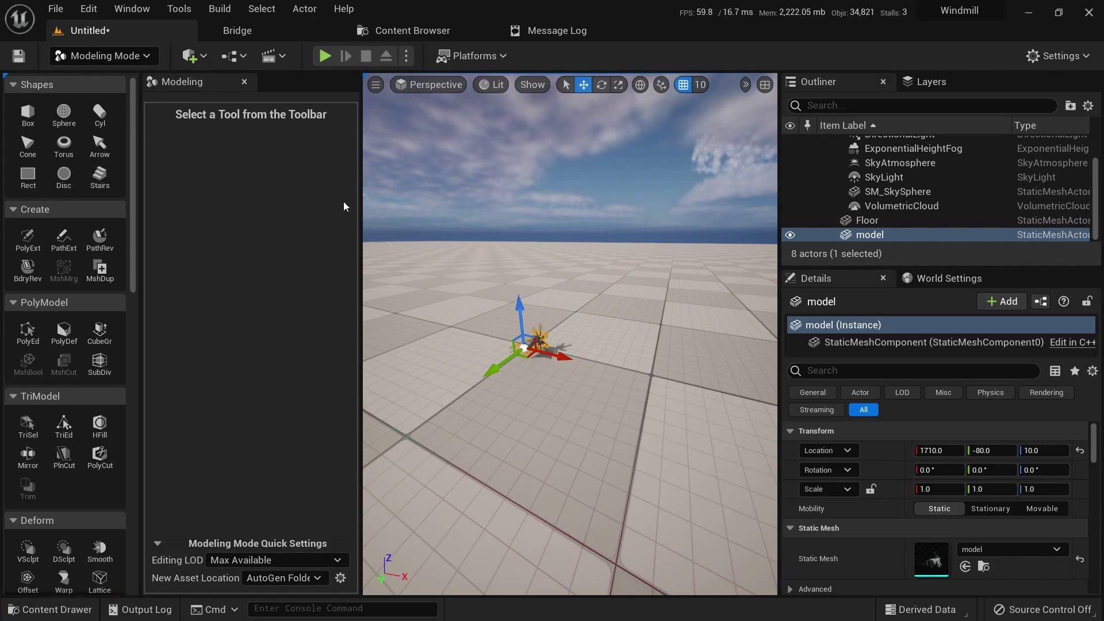
# Step: Rotate the windmill 90° about the X axis so it stands upright on the floor
pyautogui.moveTo(460, 253); pyautogui.dragTo(552, 253, button='right')
pyautogui.press('a')
pyautogui.press('w')
pyautogui.moveTo(616, 449); pyautogui.dragTo(689, 440, button='right')
pyautogui.press('a')
pyautogui.moveTo(543, 334); pyautogui.dragTo(537, 333, button='right')
pyautogui.press('e')
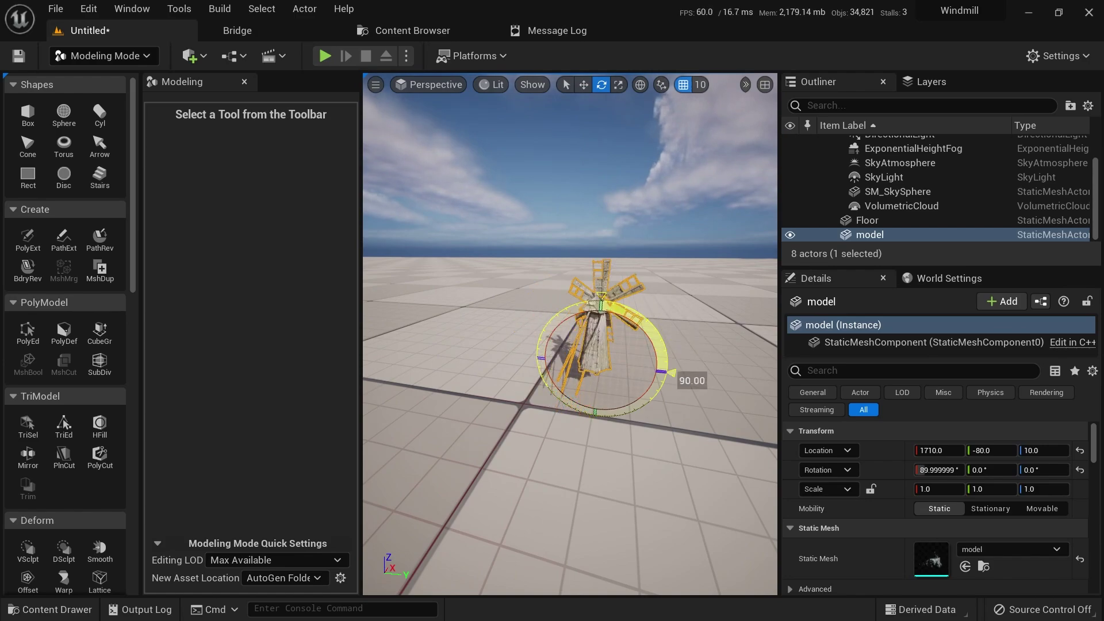
# Step: Lock the windmill's scale proportions and set its scale to 10 on all axes
pyautogui.press('d')
pyautogui.moveTo(592, 357); pyautogui.dragTo(568, 385, button='right')
pyautogui.press('w')
pyautogui.press('r')
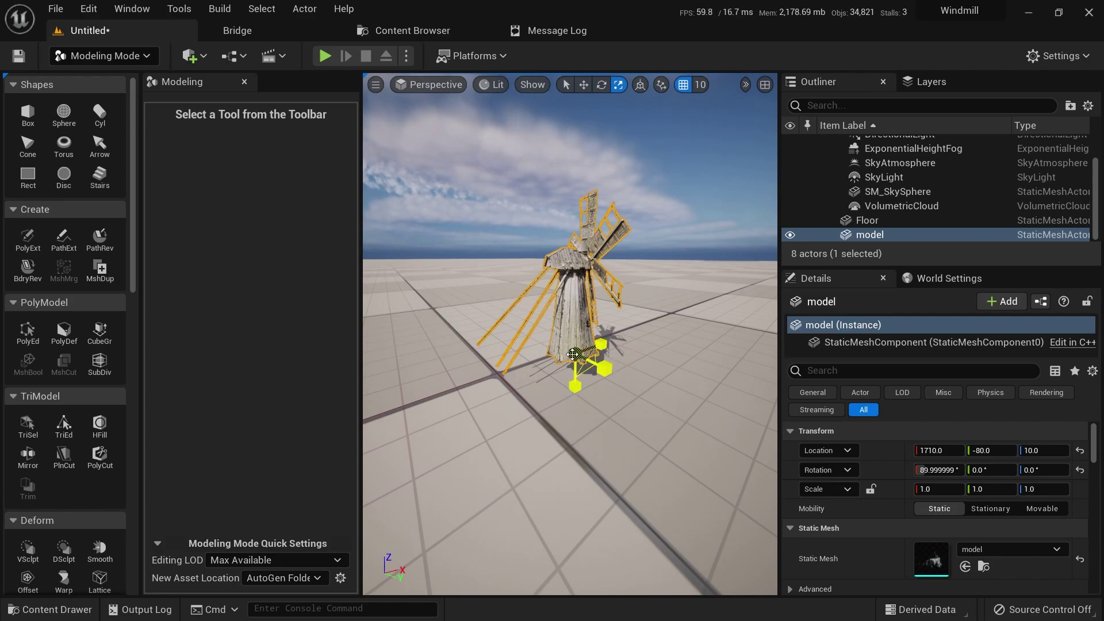
pyautogui.click(870, 489)
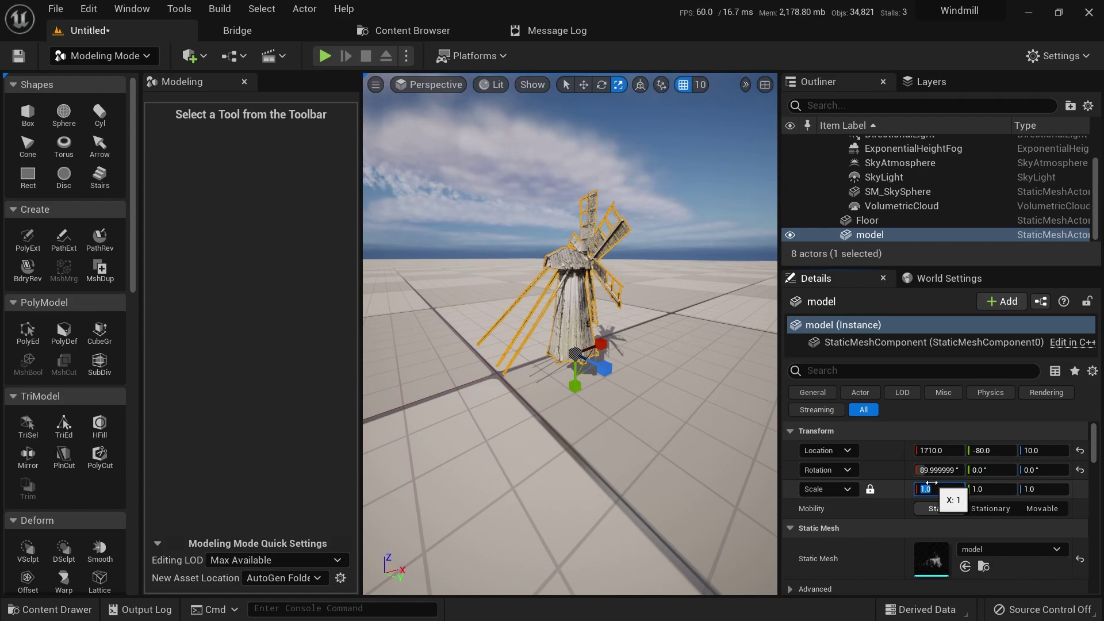
pyautogui.press('Return')
# Step: Rotate the windmill to about 70° around Z and move it to about X 1780, Y -240
pyautogui.press('s')
pyautogui.moveTo(680, 337); pyautogui.dragTo(587, 311, button='right')
pyautogui.moveTo(570, 334); pyautogui.dragTo(526, 391, button='right')
pyautogui.press('w')
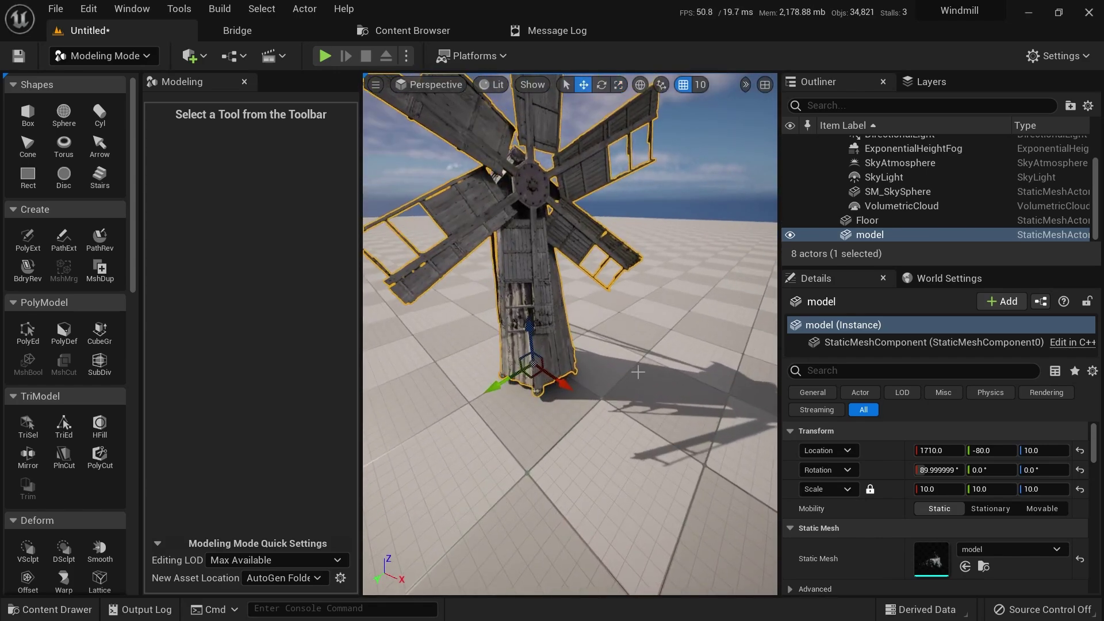
pyautogui.press('e')
pyautogui.moveTo(551, 415); pyautogui.dragTo(482, 422)
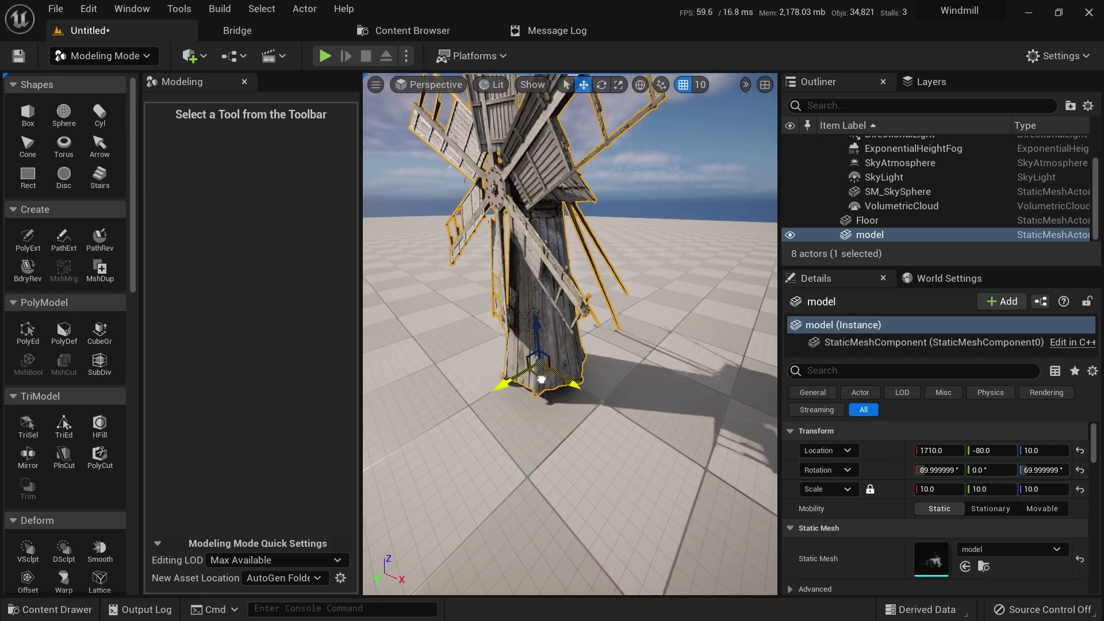
pyautogui.moveTo(541, 380); pyautogui.dragTo(649, 338)
# Step: Play the level and check the tenfold-scaled windmill against the running character
pyautogui.click(325, 56)
pyautogui.press('w')
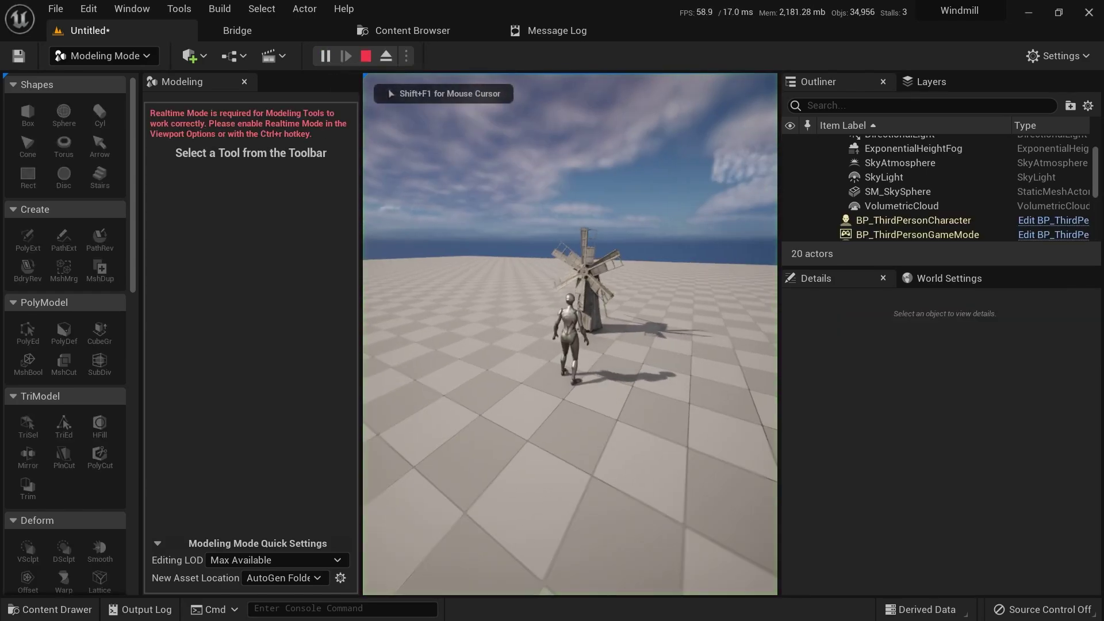
pyautogui.press('Escape')
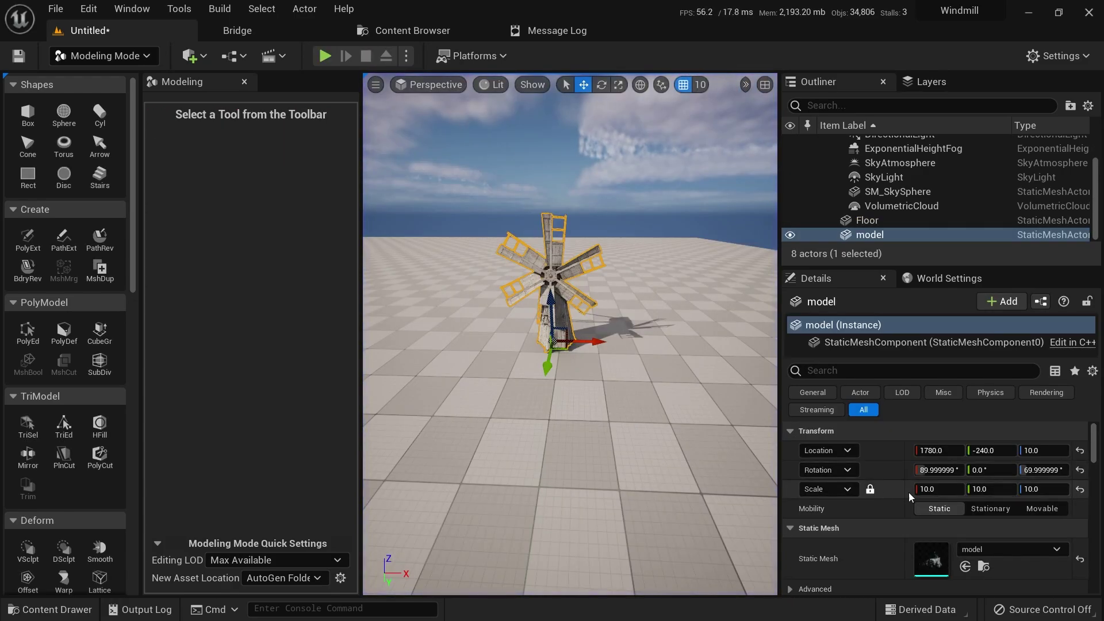
# Step: Set the windmill's uniform scale to 50 and move it to about X 1630, Y -1000
pyautogui.write('50')
pyautogui.press('Return')
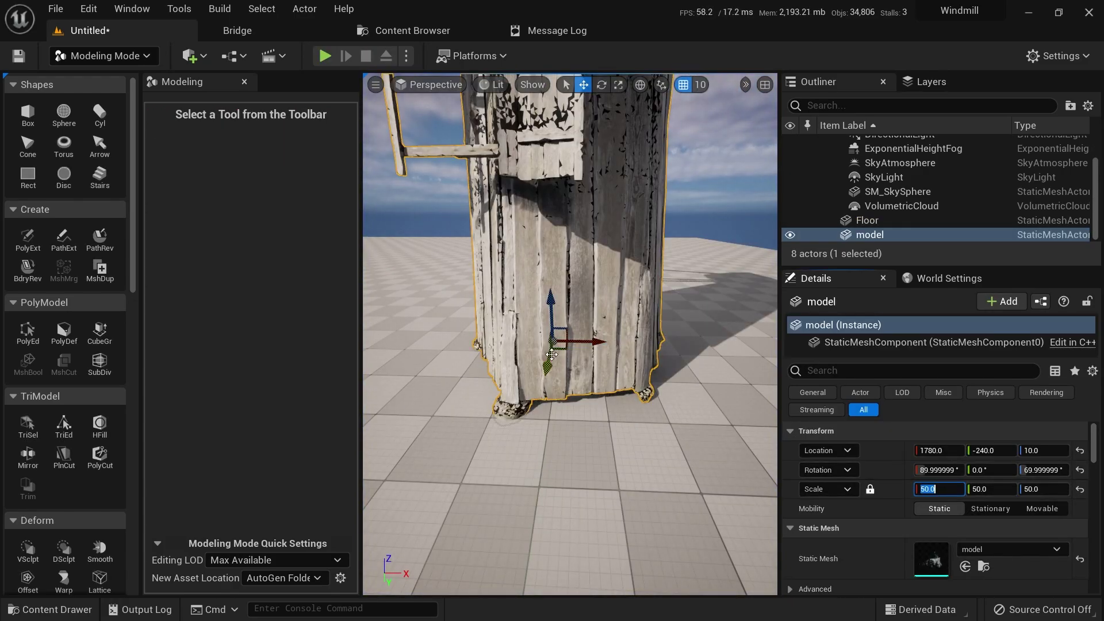
pyautogui.moveTo(560, 345); pyautogui.dragTo(545, 277)
pyautogui.moveTo(544, 277); pyautogui.dragTo(516, 89, button='right')
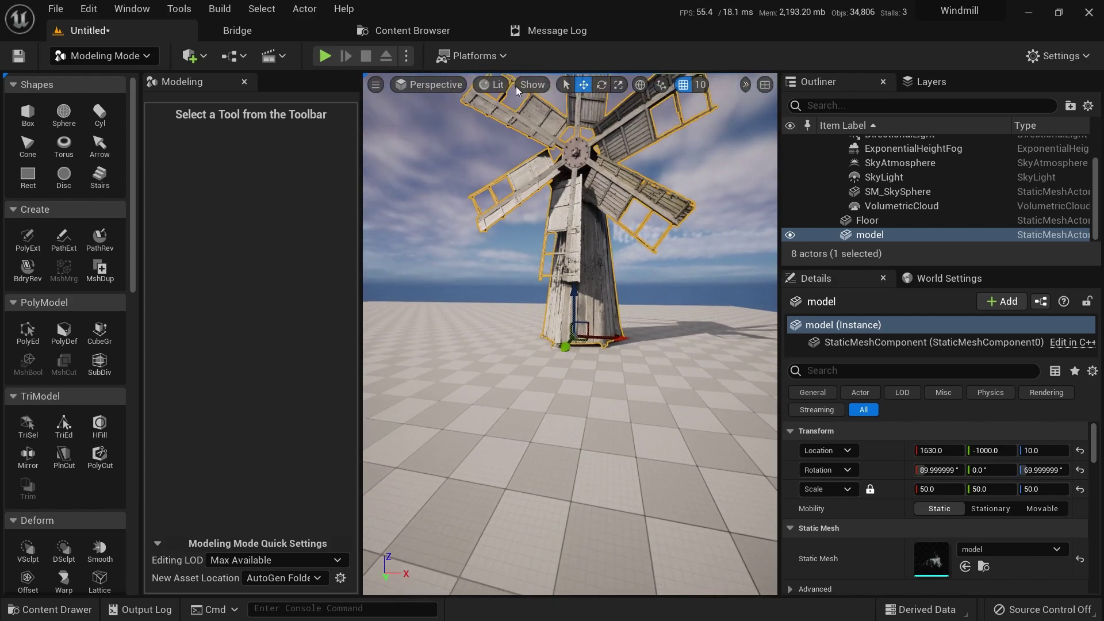
# Step: Play the level again and judge the windmill's height at scale 50 beside the character
pyautogui.click(325, 56)
pyautogui.press('w')
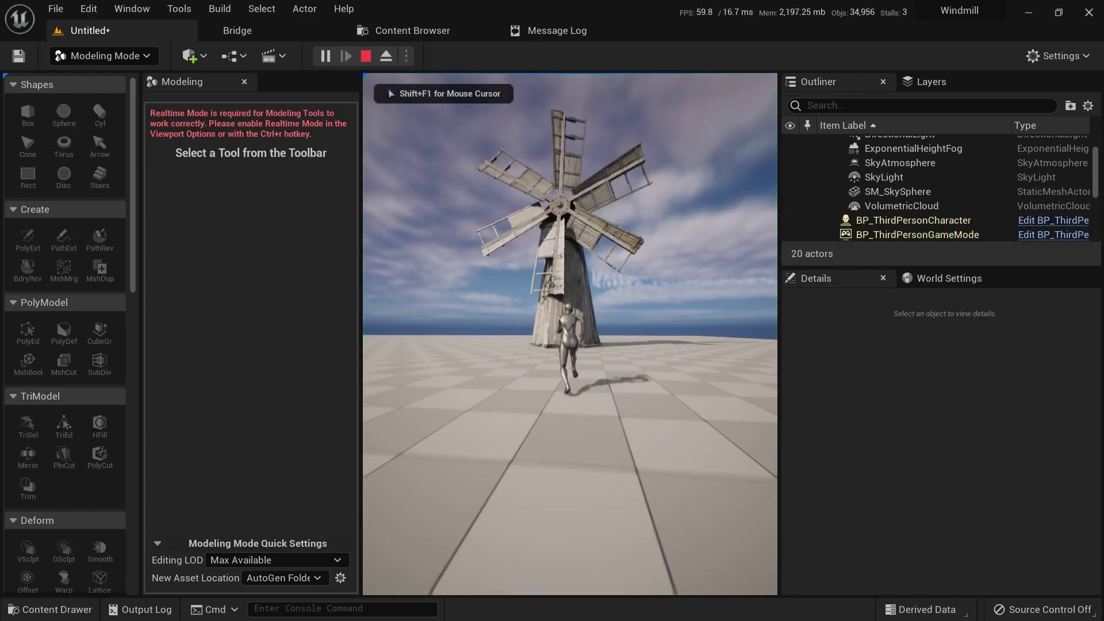
pyautogui.press('Escape')
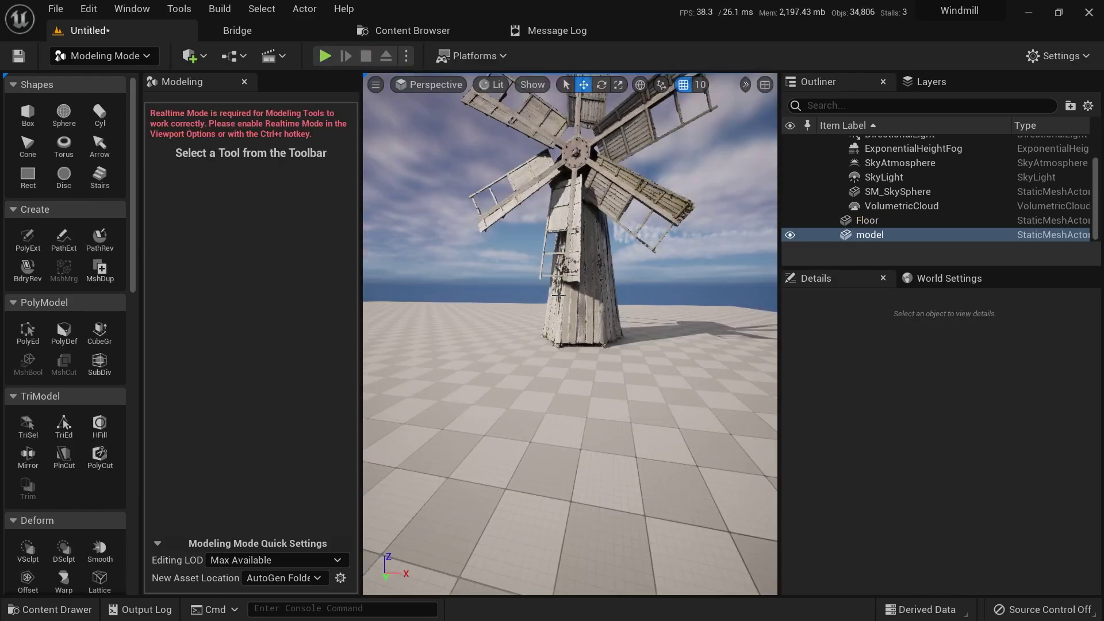
# Step: Place a test copy of the model from the Windmill folder to inspect its default scale and orientation, and delete the copy
pyautogui.press('e')
pyautogui.press('w')
pyautogui.moveTo(510, 89)
pyautogui.mouseDown(button='right')
pyautogui.moveTo(518, 133)
pyautogui.moveTo(494, 138)
pyautogui.moveTo(510, 89)
pyautogui.mouseUp(button='right')
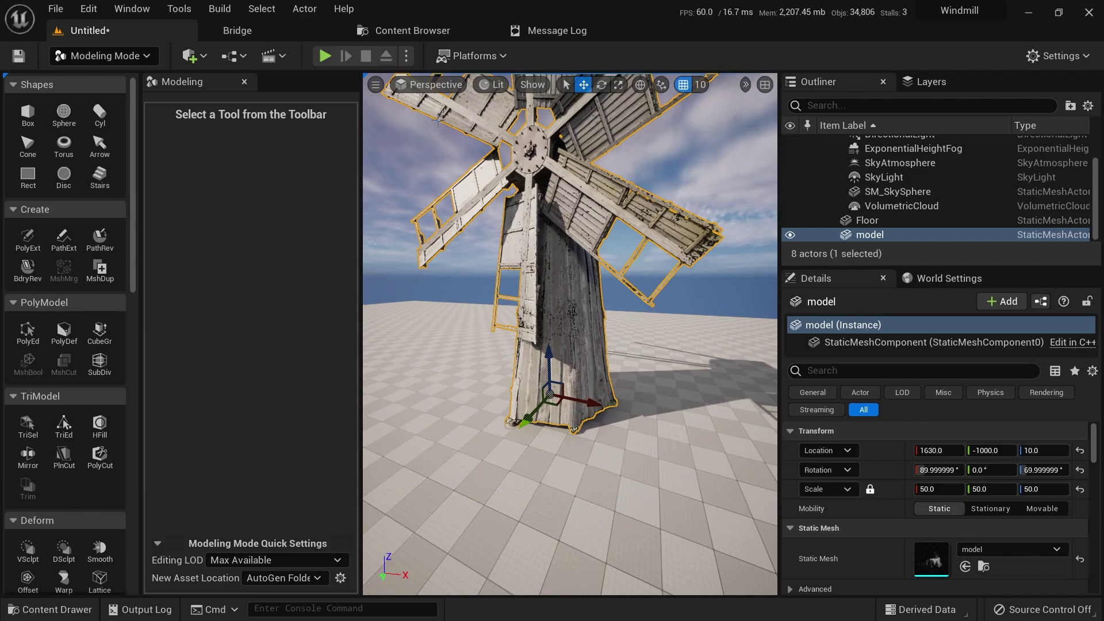
pyautogui.hotkey('ctrl', 'space')
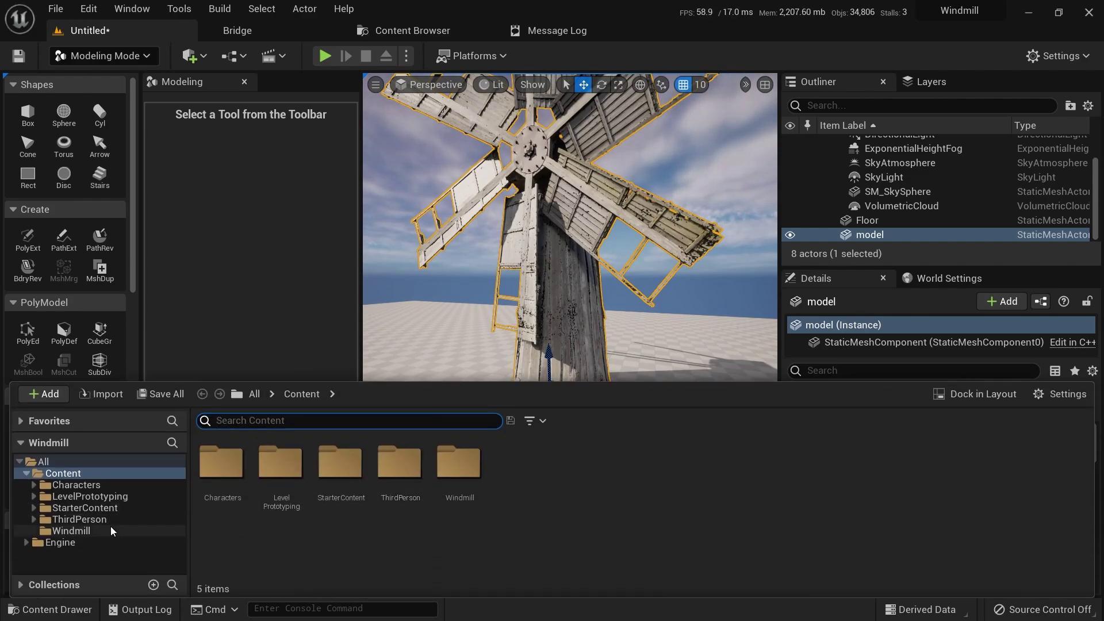
pyautogui.click(72, 531)
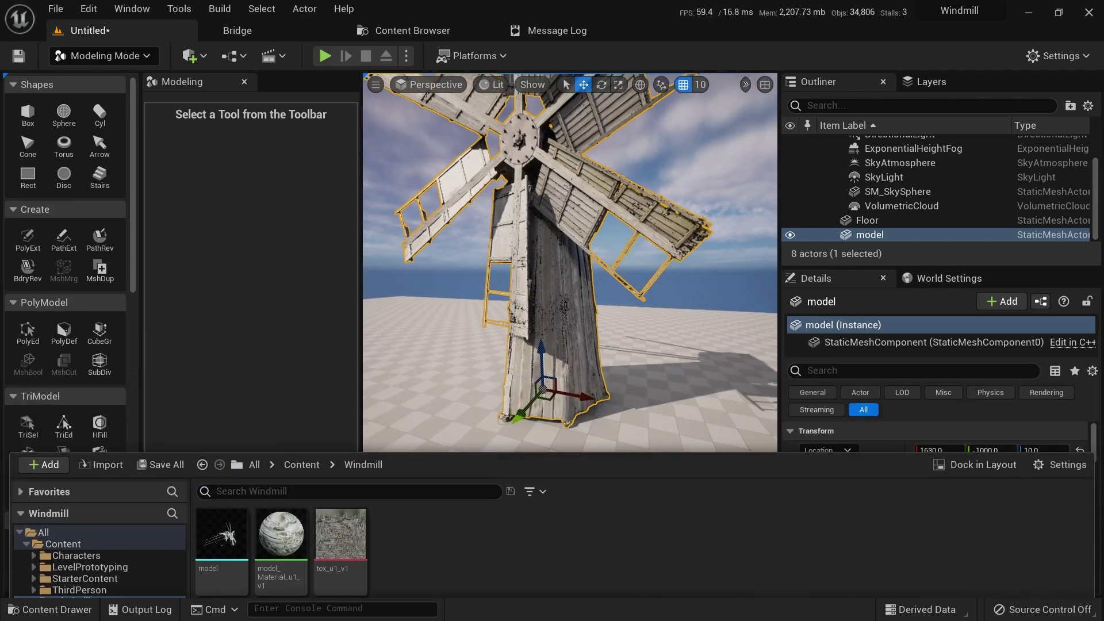
pyautogui.hotkey('ctrl', 'space')
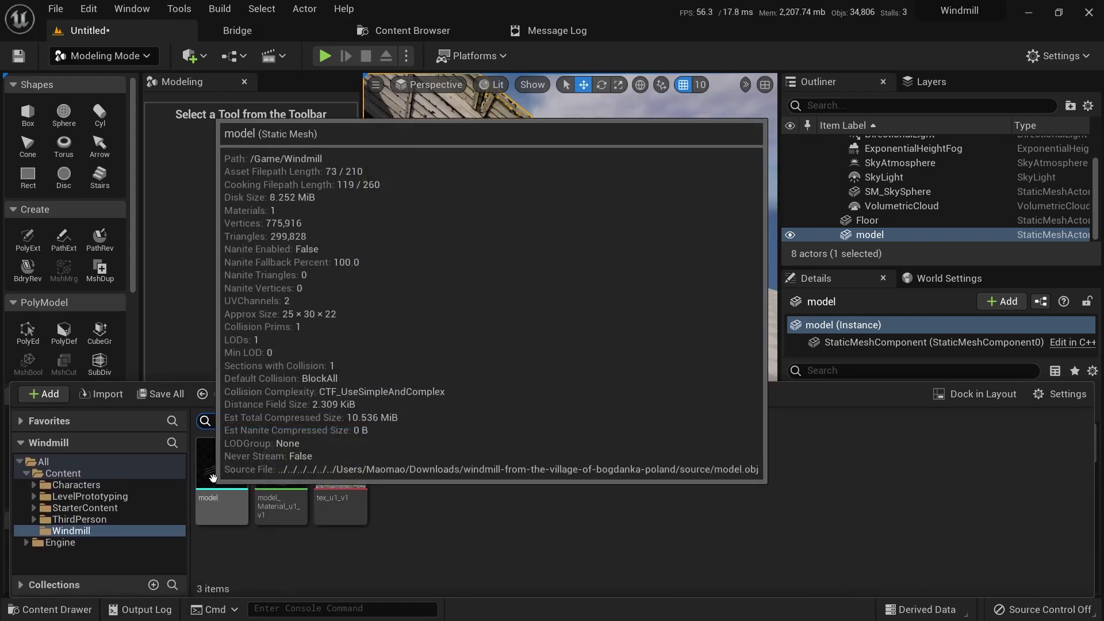
pyautogui.moveTo(221, 551); pyautogui.dragTo(449, 427)
pyautogui.press('f')
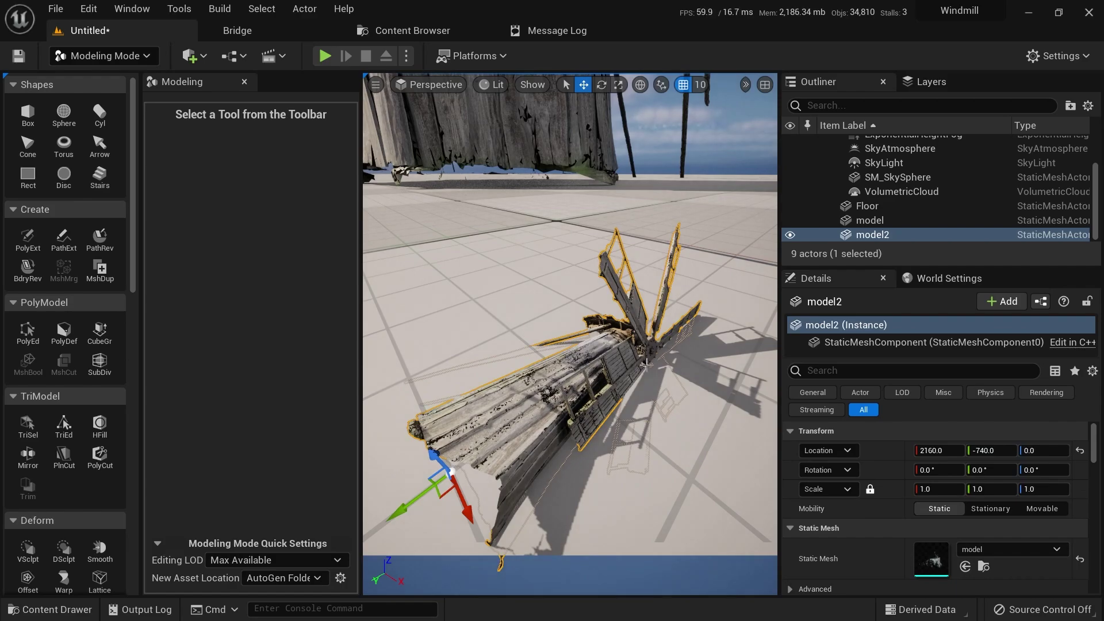
pyautogui.press('Delete')
# Step: Bake the placed windmill's rotation and full scale into its mesh asset without recentering the pivot
pyautogui.moveTo(635, 363); pyautogui.dragTo(635, 258, button='right')
pyautogui.click(546, 239)
pyautogui.moveTo(546, 239); pyautogui.dragTo(661, 247, button='right')
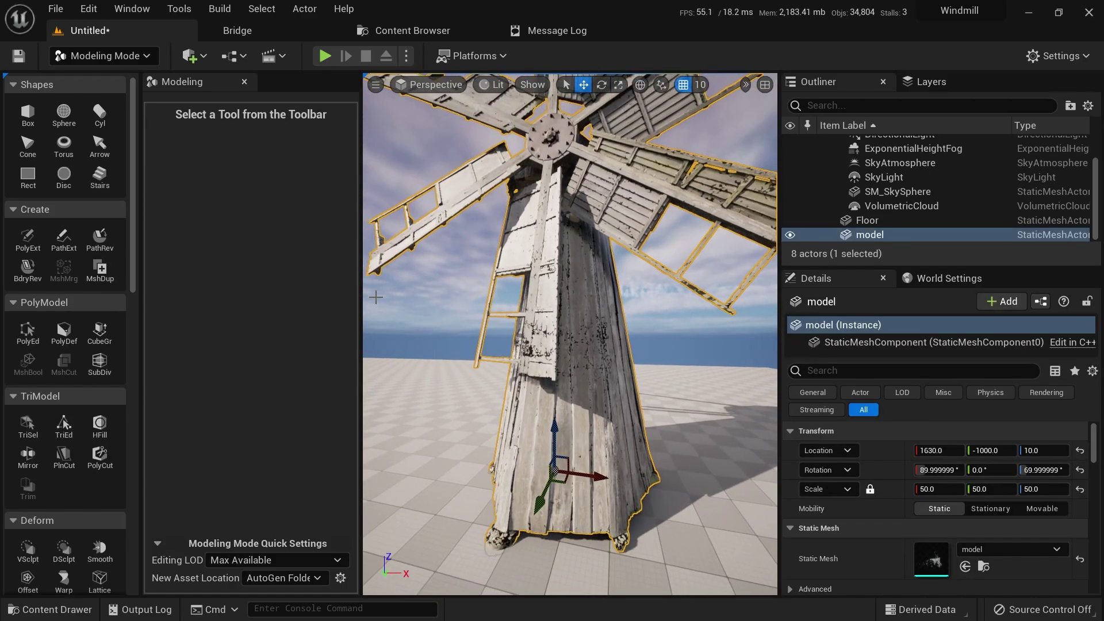
pyautogui.scroll(-5, 81, 309)
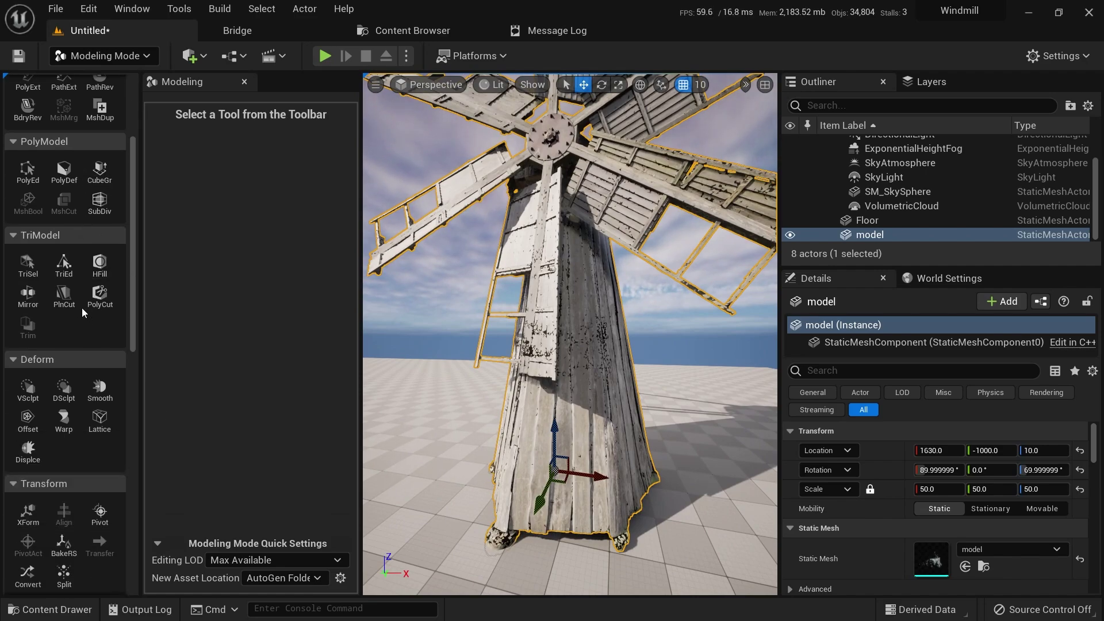
pyautogui.scroll(-1, 81, 308)
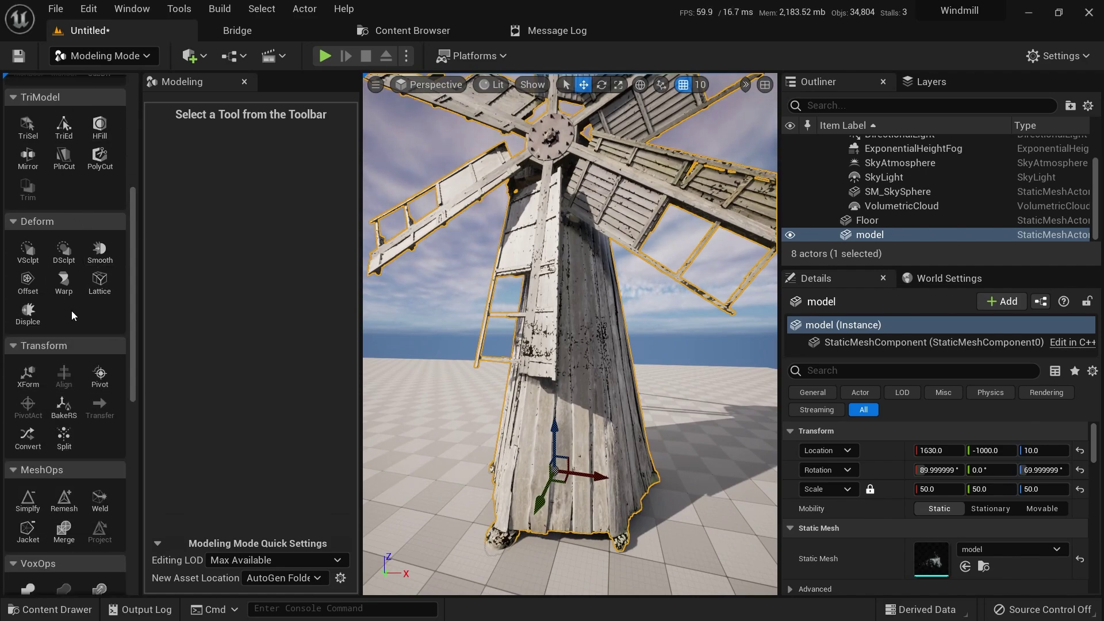
pyautogui.scroll(-2, 79, 296)
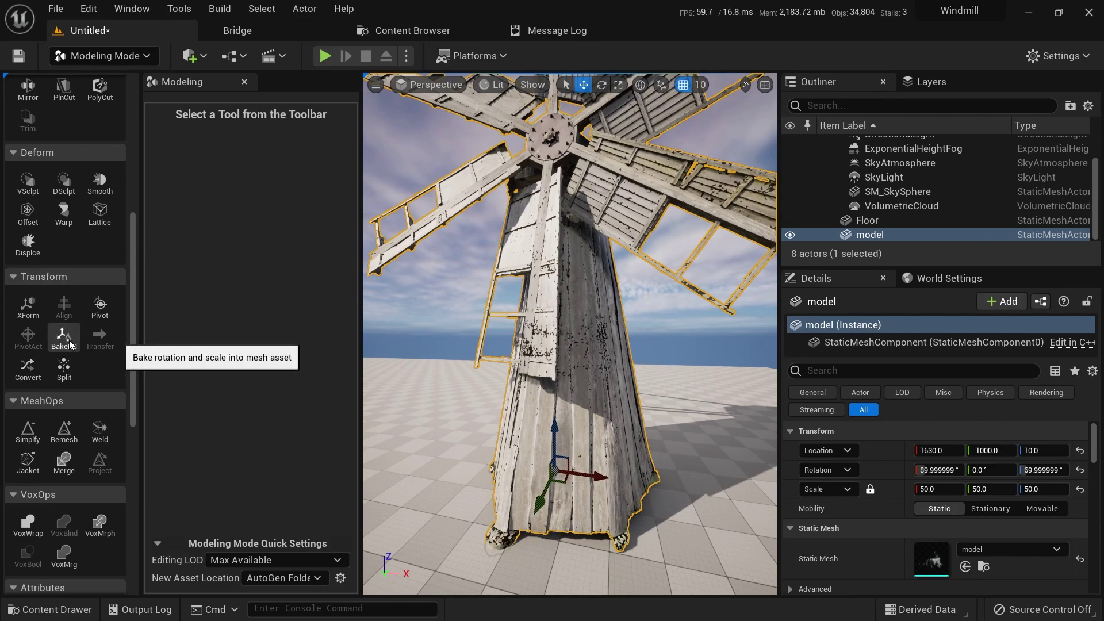
pyautogui.click(70, 343)
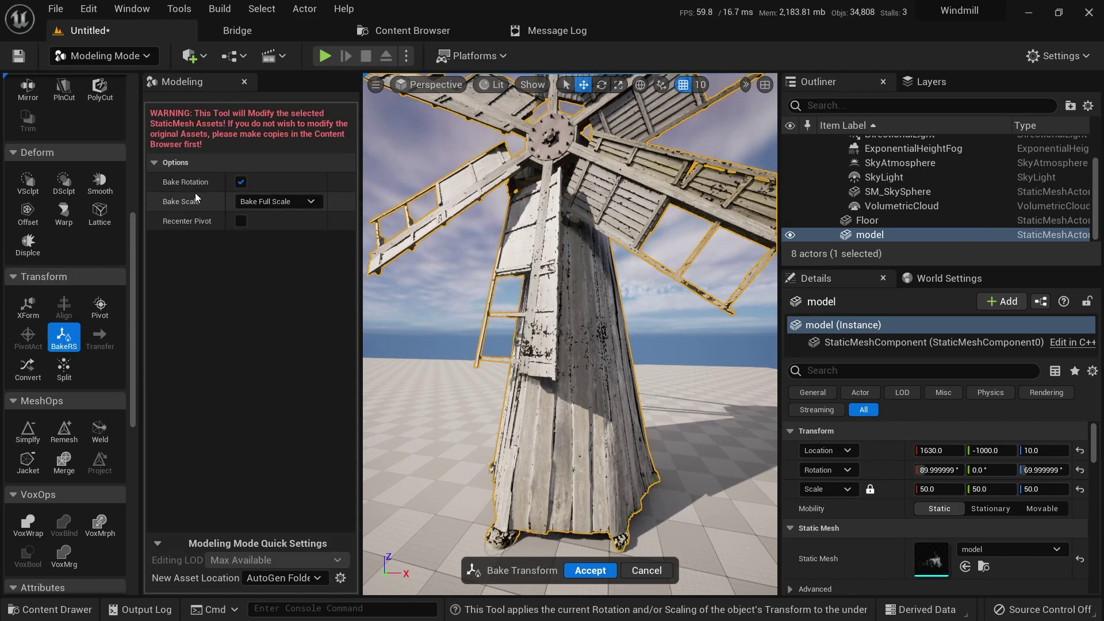
pyautogui.click(572, 566)
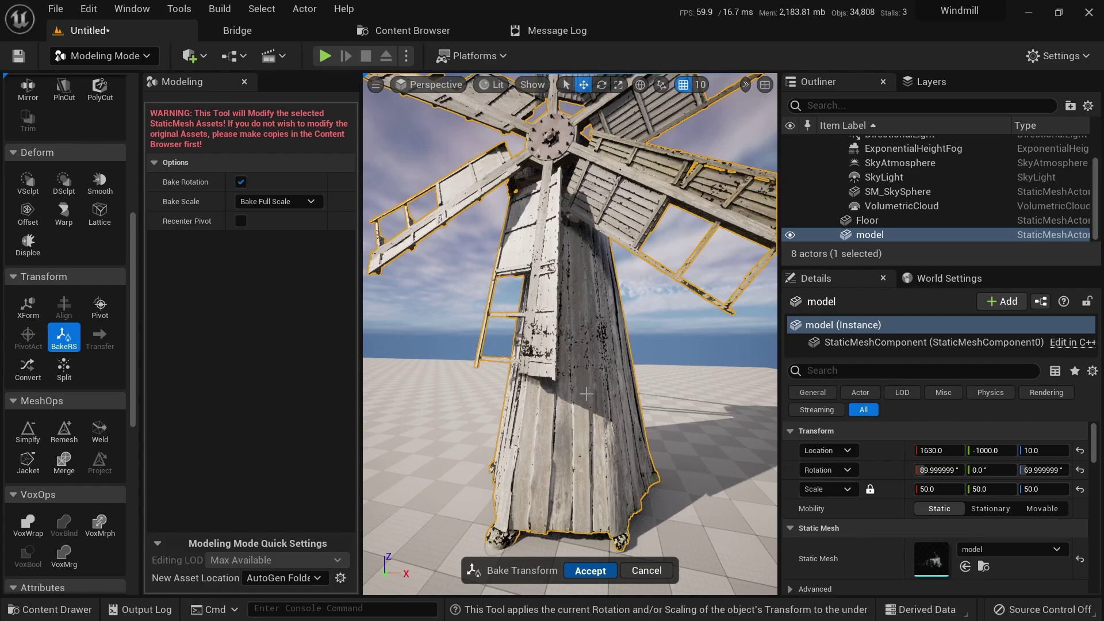
# Step: Place a second copy of the baked model from the Windmill folder beside the first windmill, at about X 2880, Y -840
pyautogui.moveTo(641, 422)
pyautogui.mouseDown(button='right')
pyautogui.moveTo(471, 414)
pyautogui.moveTo(506, 391)
pyautogui.moveTo(552, 414)
pyautogui.moveTo(630, 423)
pyautogui.mouseUp(button='right')
pyautogui.hotkey('ctrl', 'space')
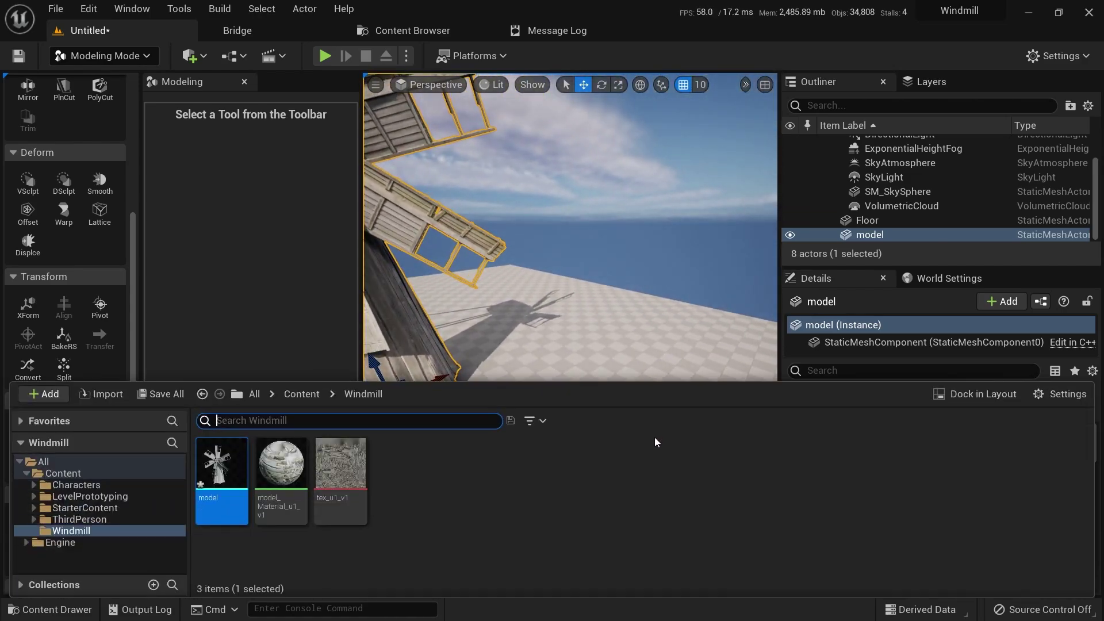
pyautogui.moveTo(222, 466); pyautogui.dragTo(598, 329)
pyautogui.moveTo(598, 329); pyautogui.dragTo(552, 293, button='right')
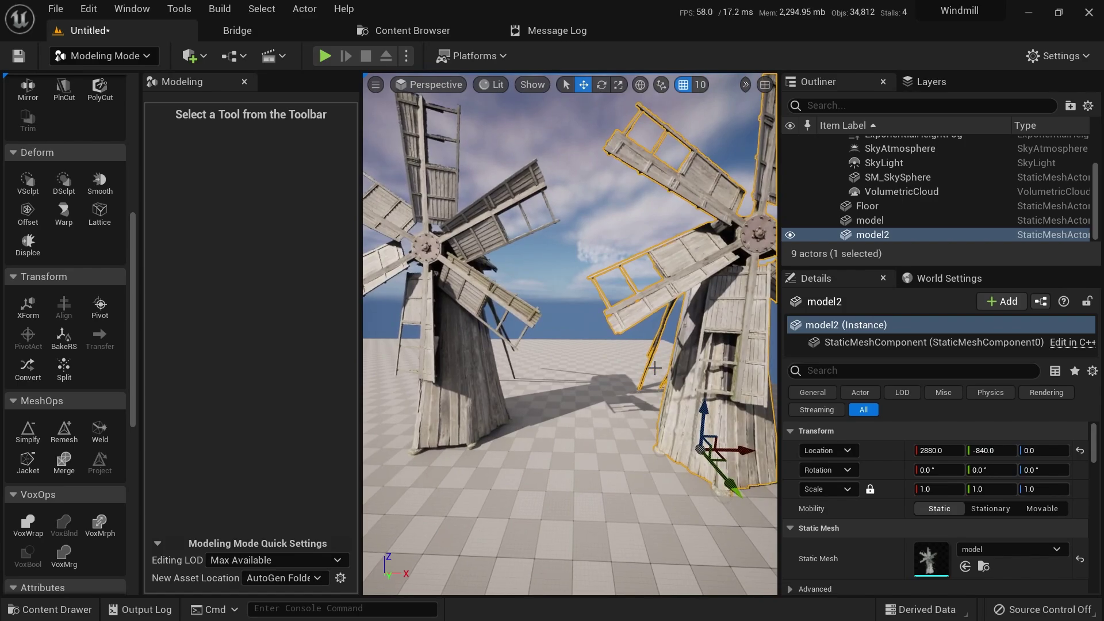
# Step: Delete the second windmill copy and select the remaining windmill
pyautogui.press('Delete')
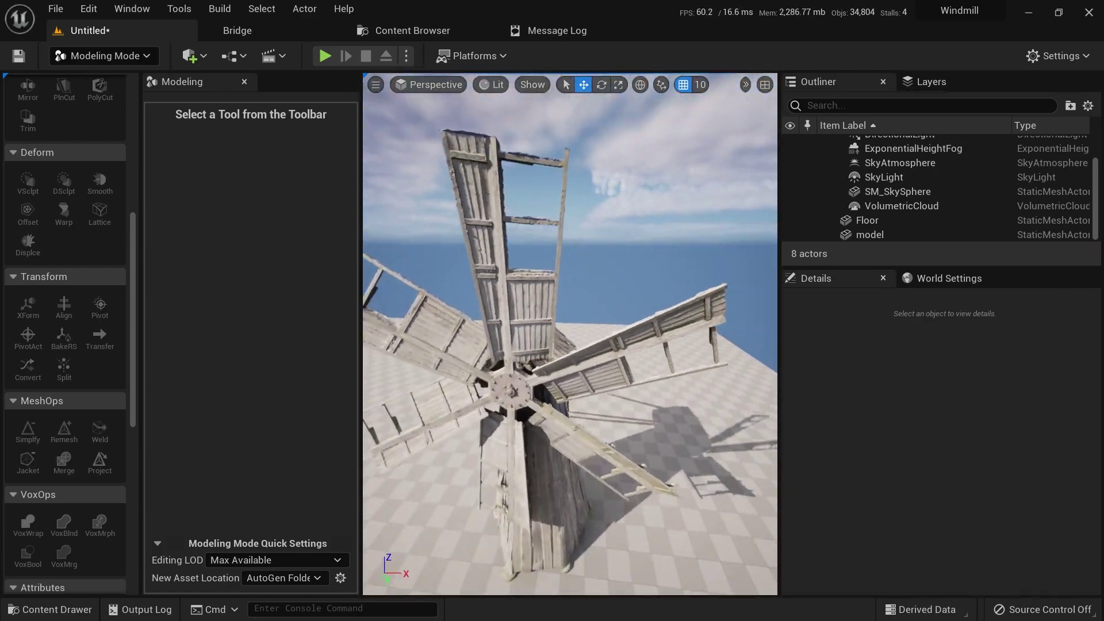
pyautogui.click(602, 272)
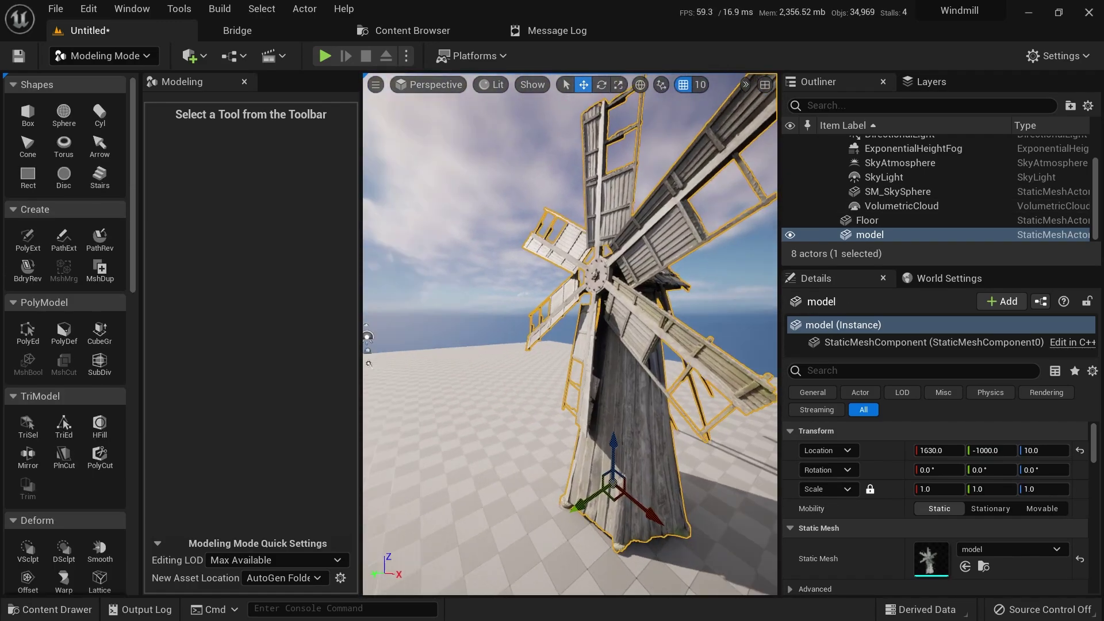
pyautogui.moveTo(569, 333); pyautogui.dragTo(488, 310, button='right')
pyautogui.keyDown('alt'); pyautogui.moveTo(609, 397); pyautogui.dragTo(621, 335); pyautogui.keyUp('alt')
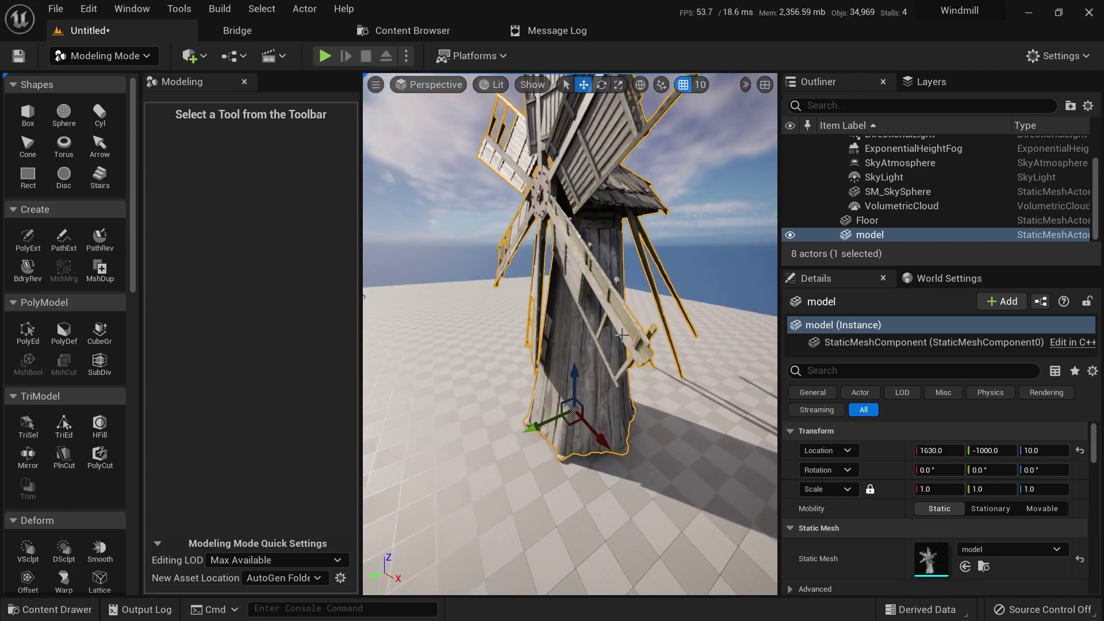
# Step: Create a 100 x 100 x 100 box on the floor at the windmill's foot, about X 1690, Y -660, and widen the viewport
pyautogui.click(28, 113)
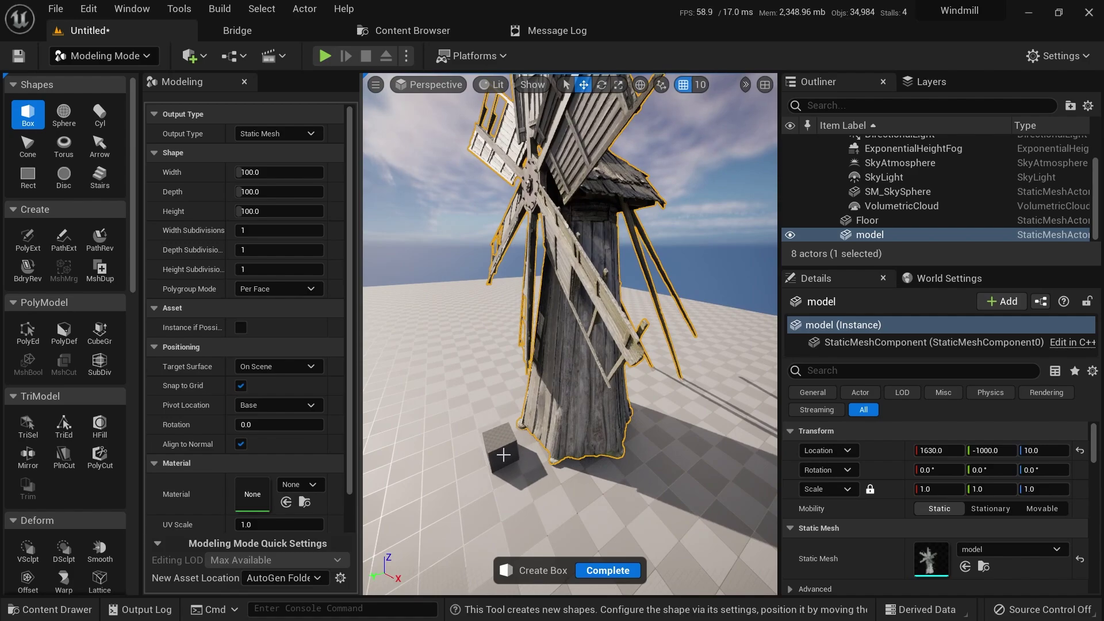
pyautogui.click(503, 455)
pyautogui.click(595, 570)
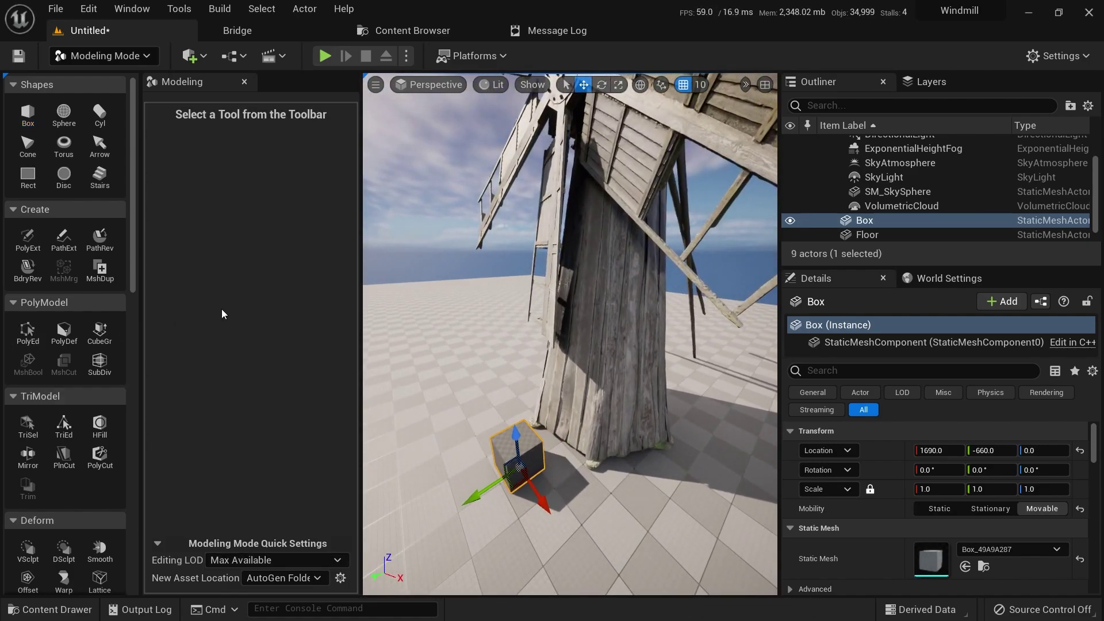
pyautogui.moveTo(359, 251); pyautogui.dragTo(296, 252)
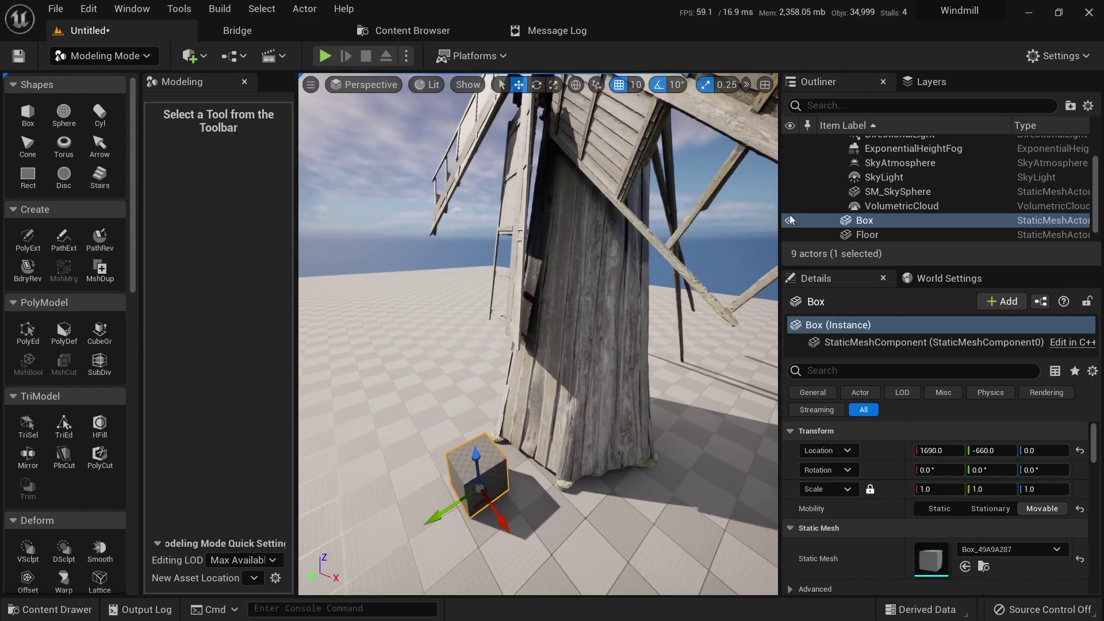
pyautogui.moveTo(777, 208); pyautogui.dragTo(871, 212)
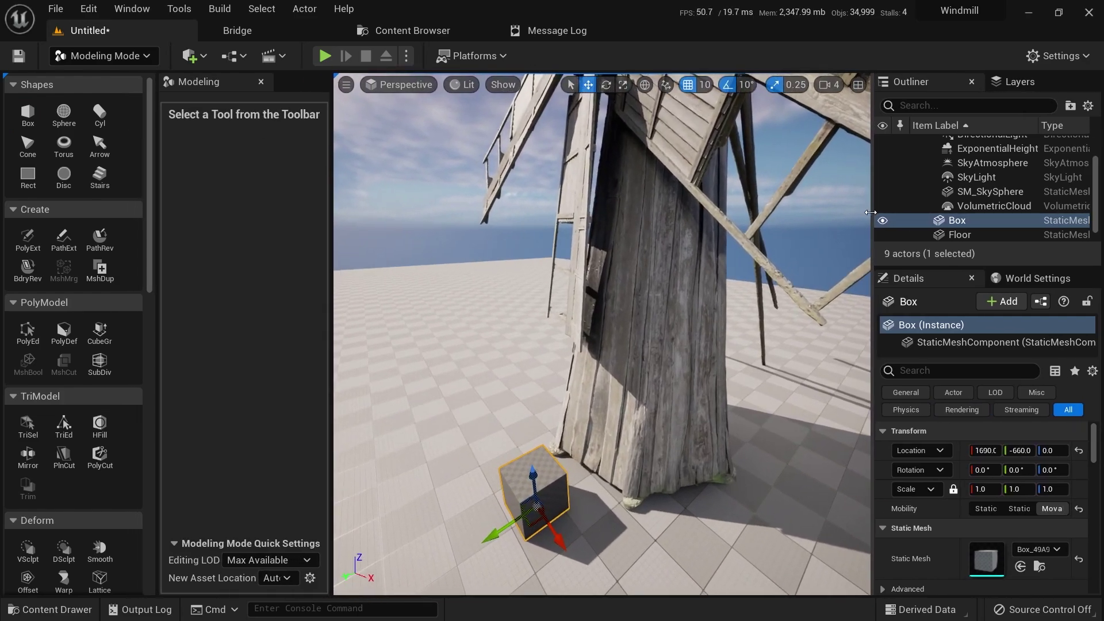
# Step: Edit the box by PolyGroups and pull a side face outward to widen it in front of the windmill
pyautogui.click(28, 331)
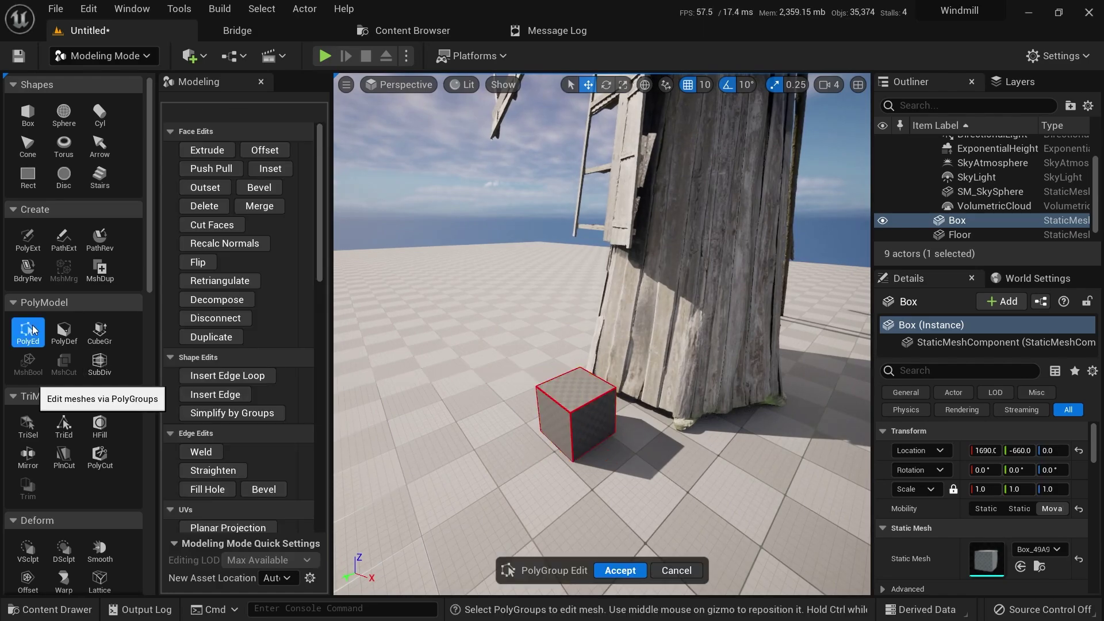
pyautogui.moveTo(403, 324); pyautogui.dragTo(429, 325, button='right')
pyautogui.click(546, 347)
pyautogui.moveTo(547, 347); pyautogui.dragTo(512, 443, button='right')
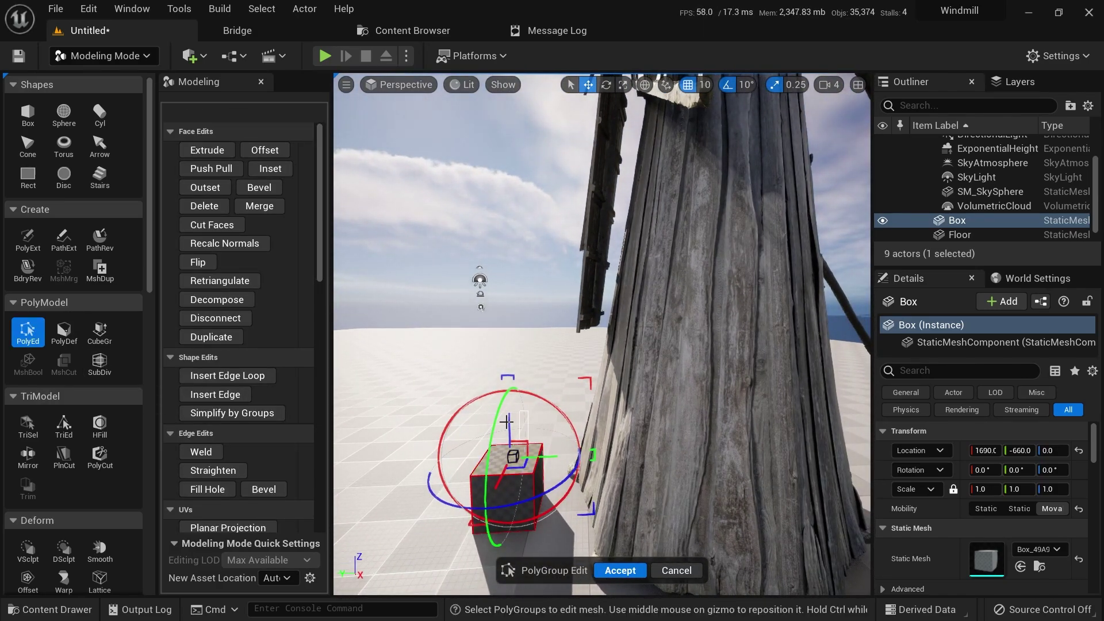
pyautogui.click(518, 466)
pyautogui.click(504, 507)
pyautogui.moveTo(503, 506); pyautogui.dragTo(607, 415, button='right')
pyautogui.moveTo(607, 415); pyautogui.dragTo(778, 429)
pyautogui.moveTo(778, 429); pyautogui.dragTo(628, 431, button='right')
# Step: Move the box's other faces to form a tall slab roughly as large as the windmill's blades, and accept the PolyGroup edit
pyautogui.click(628, 440)
pyautogui.moveTo(598, 458); pyautogui.dragTo(403, 581)
pyautogui.moveTo(404, 581); pyautogui.dragTo(569, 520, button='right')
pyautogui.keyDown('alt'); pyautogui.moveTo(701, 449); pyautogui.dragTo(494, 541); pyautogui.keyUp('alt')
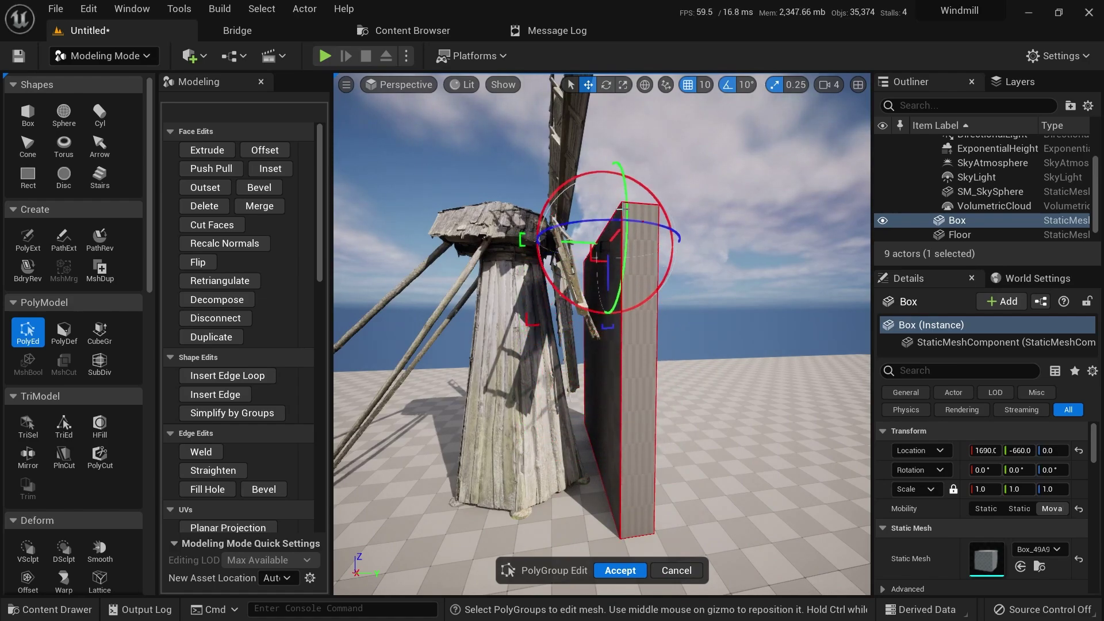
pyautogui.moveTo(620, 209); pyautogui.dragTo(657, 365, button='right')
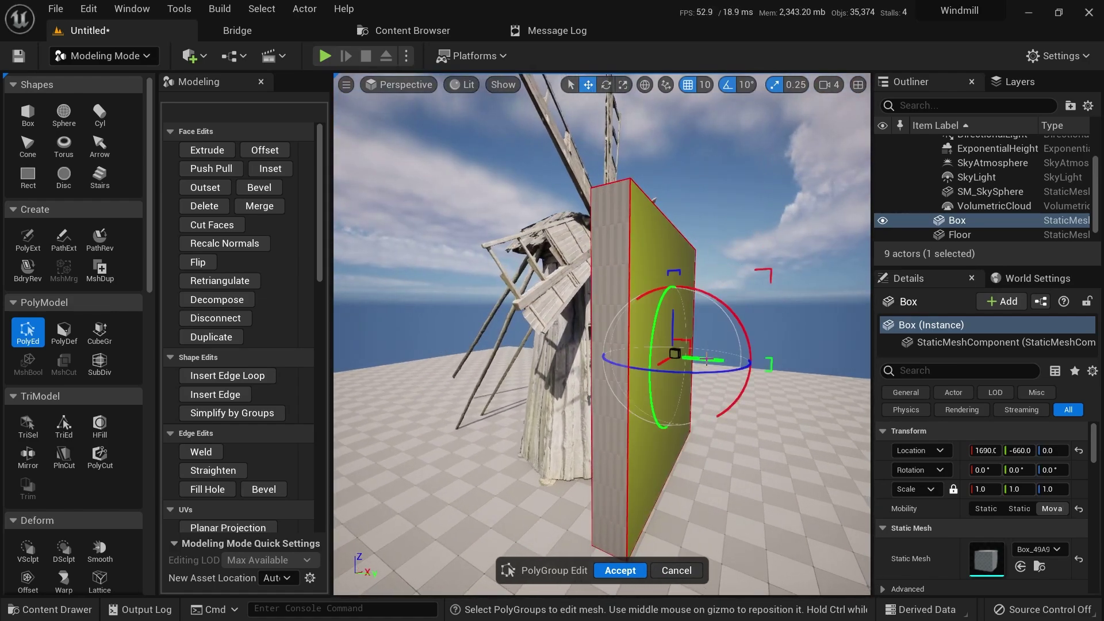
pyautogui.keyDown('alt'); pyautogui.moveTo(706, 359); pyautogui.dragTo(657, 582); pyautogui.keyUp('alt')
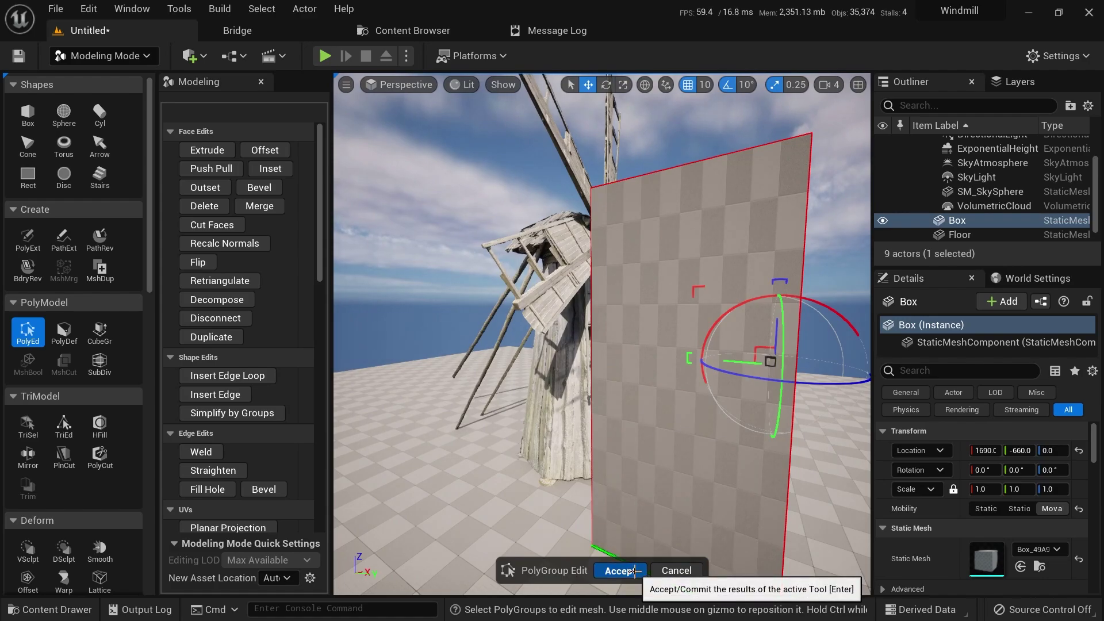
pyautogui.click(633, 571)
# Step: Move the box onto the blades at about Y -850, Z 660, and adjust its faces by PolyGroups to enclose the blades but clear the roof
pyautogui.keyDown('alt'); pyautogui.moveTo(660, 443); pyautogui.dragTo(399, 224); pyautogui.keyUp('alt')
pyautogui.click(28, 332)
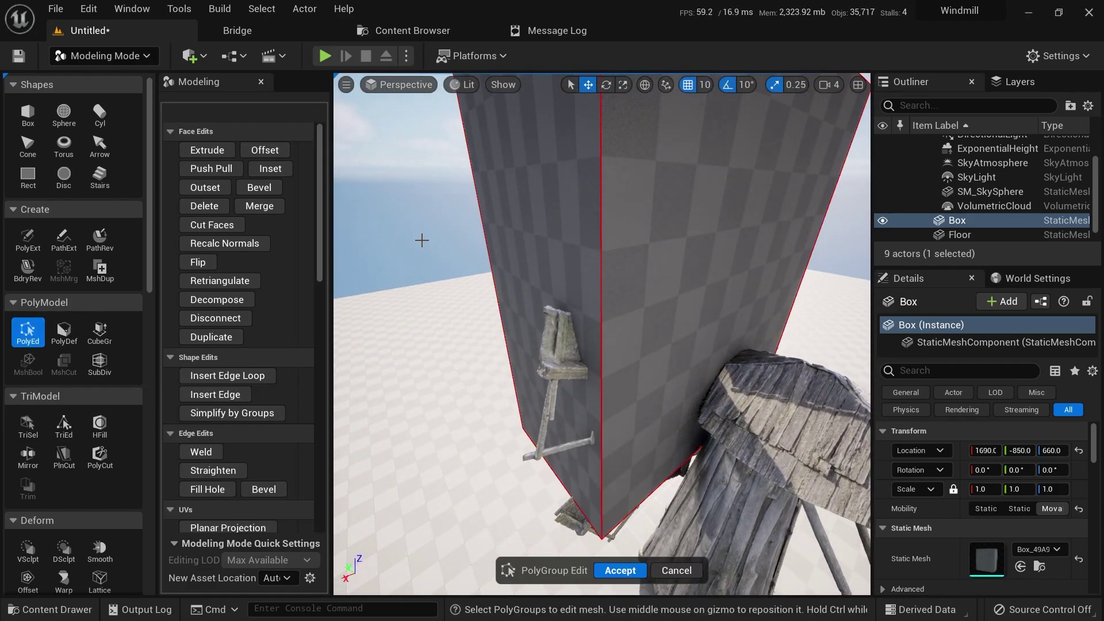
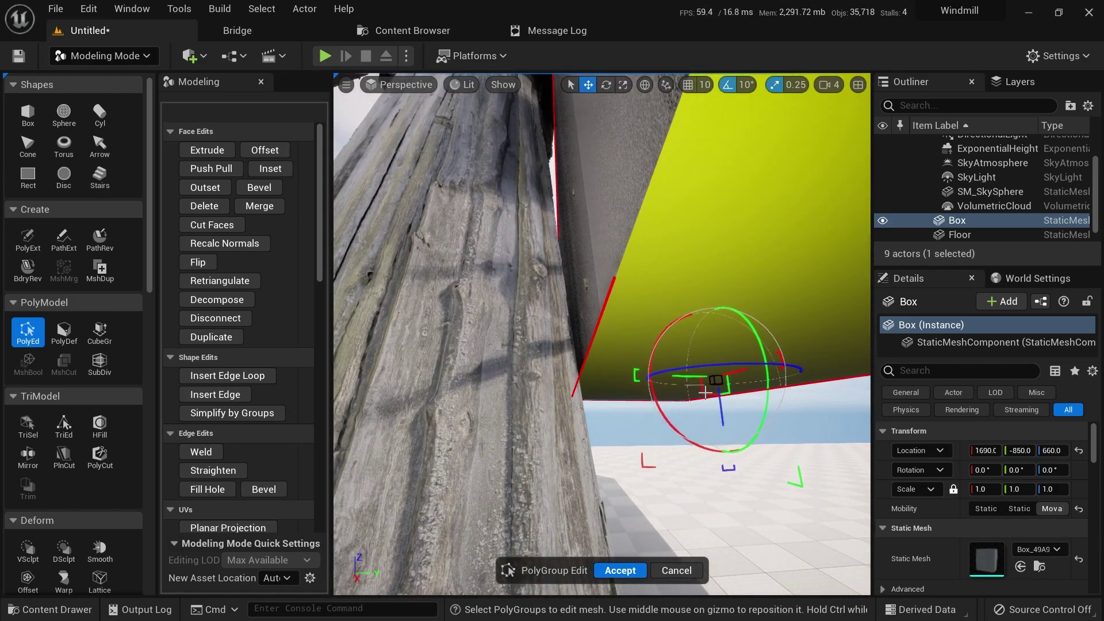
pyautogui.moveTo(601, 333); pyautogui.dragTo(644, 328, button='right')
pyautogui.moveTo(563, 325); pyautogui.dragTo(548, 298, button='right')
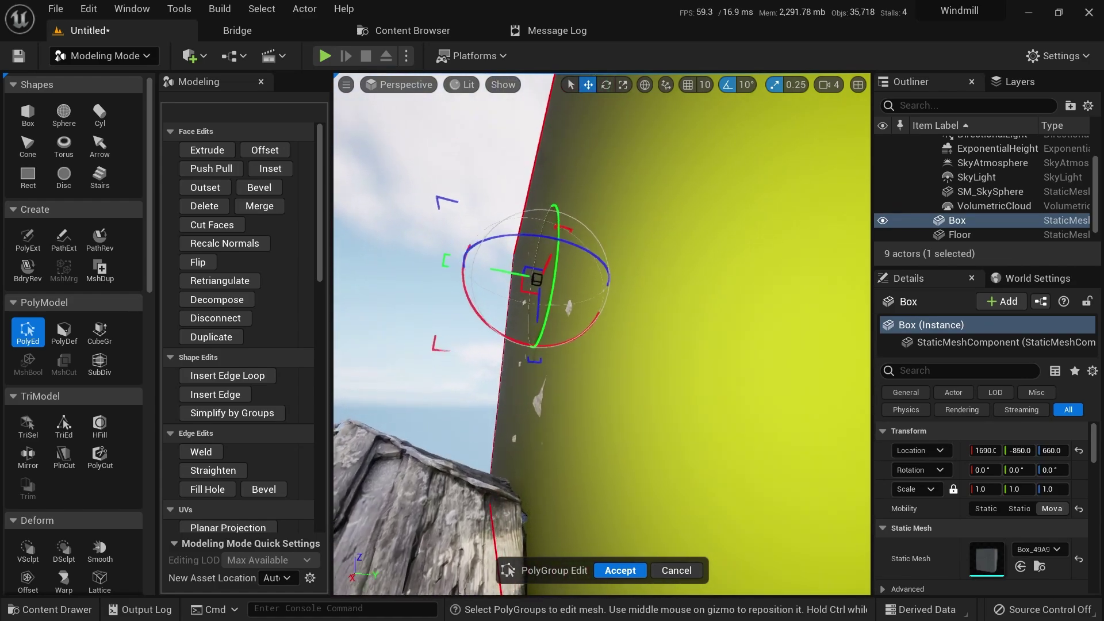
pyautogui.moveTo(548, 298); pyautogui.dragTo(546, 296, button='right')
pyautogui.click(673, 374)
pyautogui.moveTo(673, 373); pyautogui.dragTo(670, 372, button='right')
pyautogui.moveTo(544, 293); pyautogui.dragTo(529, 293, button='right')
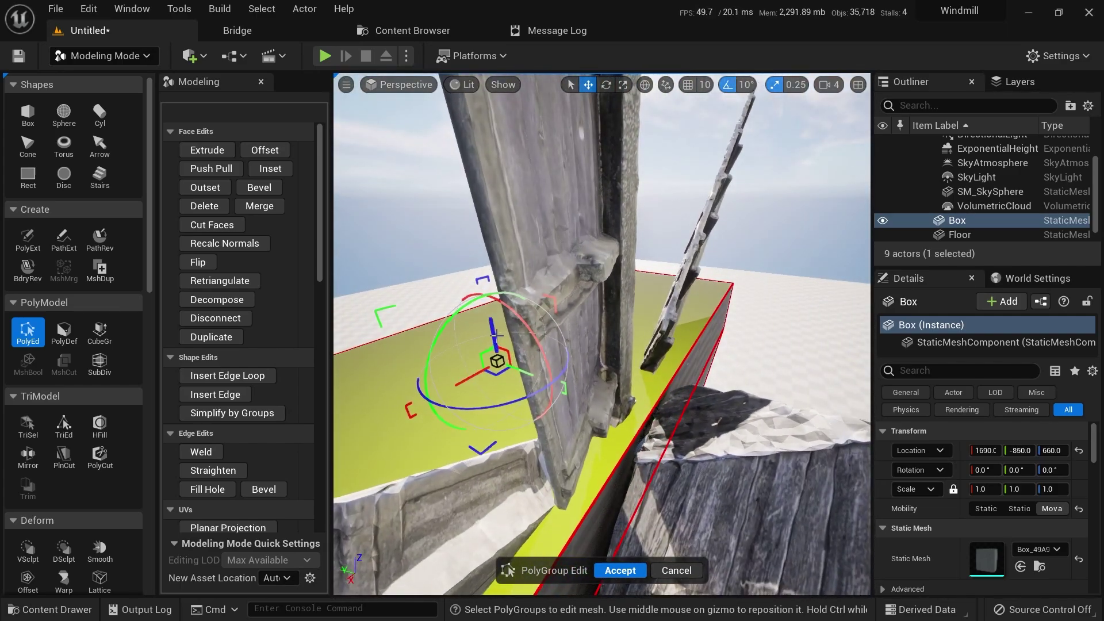
pyautogui.moveTo(498, 291); pyautogui.dragTo(567, 247)
pyautogui.moveTo(567, 247); pyautogui.dragTo(556, 339, button='right')
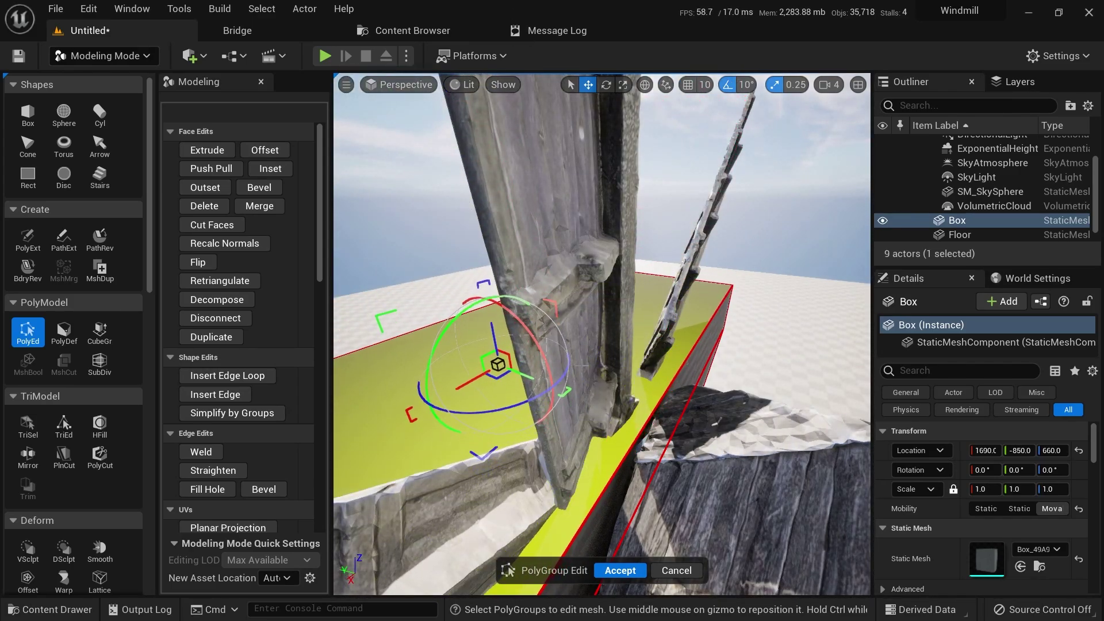
# Step: Extrude the box's selected face around the blades, shift the upper edge beside the roof along Y, and accept the PolyGroup edit
pyautogui.click(220, 155)
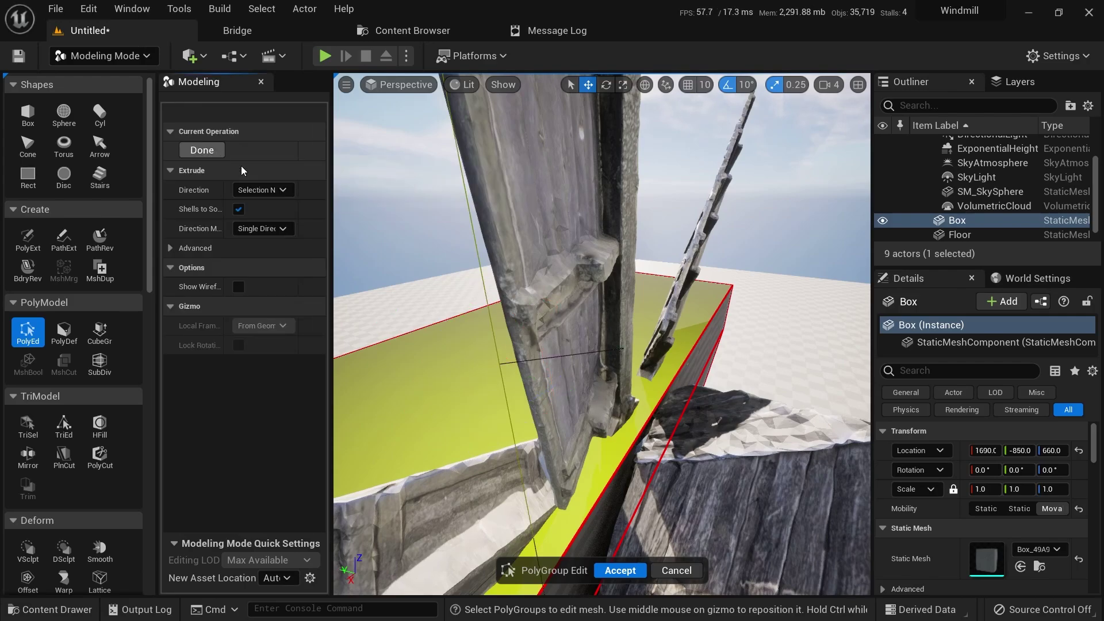
pyautogui.click(534, 265)
pyautogui.moveTo(499, 304); pyautogui.dragTo(549, 255, button='right')
pyautogui.moveTo(489, 273); pyautogui.dragTo(483, 136)
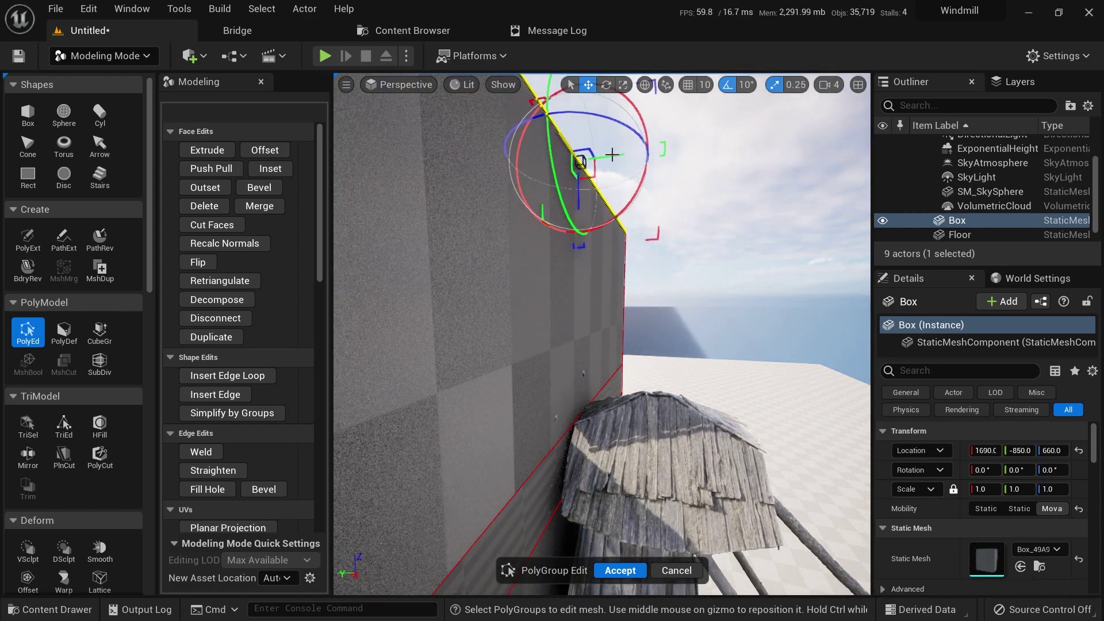
pyautogui.moveTo(612, 154); pyautogui.dragTo(633, 155)
pyautogui.moveTo(633, 156)
pyautogui.mouseDown(button='right')
pyautogui.moveTo(569, 218)
pyautogui.moveTo(633, 155)
pyautogui.mouseUp(button='right')
pyautogui.click(617, 570)
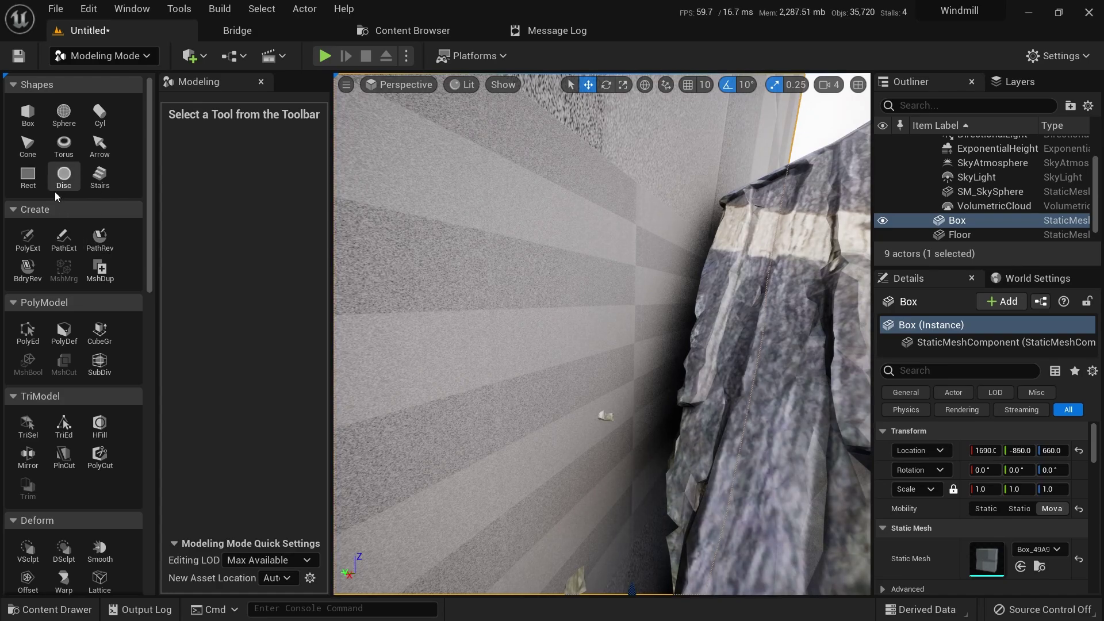
pyautogui.scroll(-1, 73, 540)
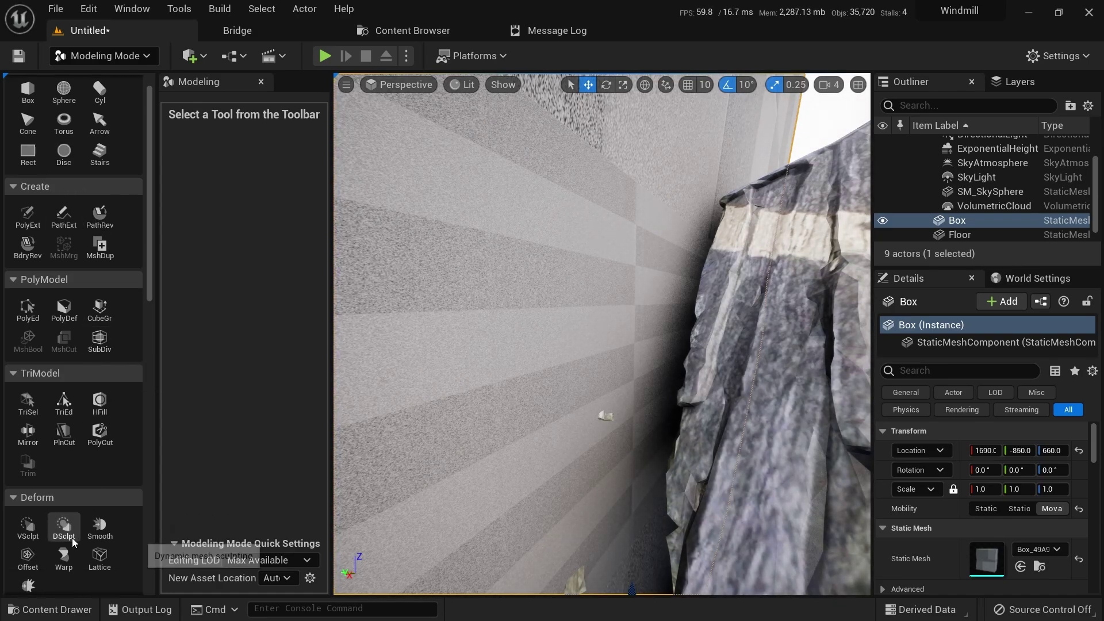
pyautogui.click(73, 531)
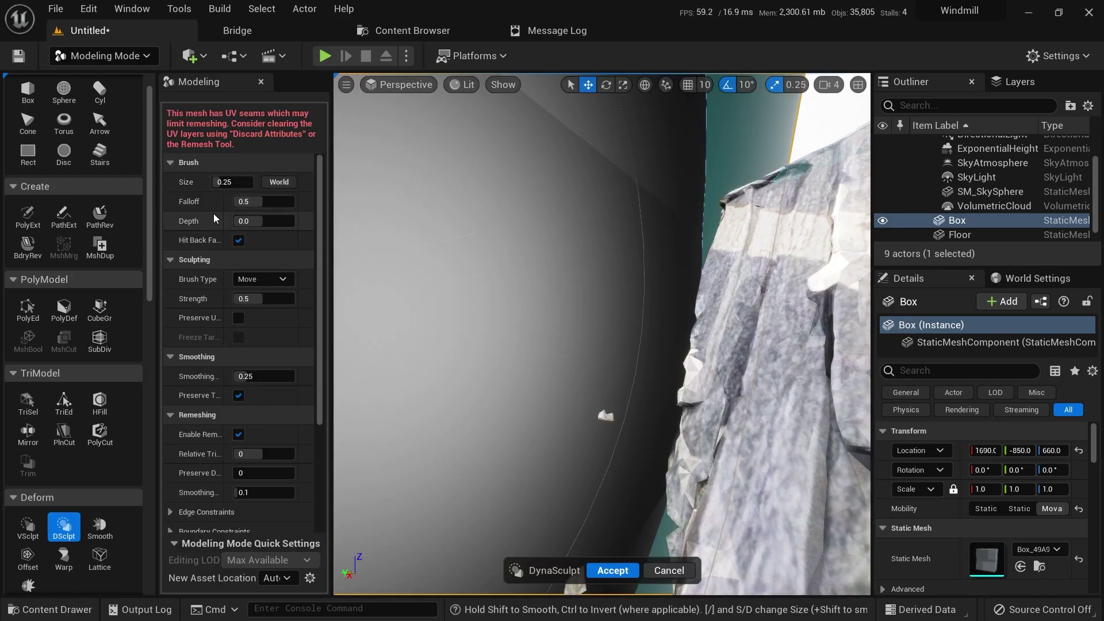
pyautogui.moveTo(244, 179); pyautogui.dragTo(196, 180)
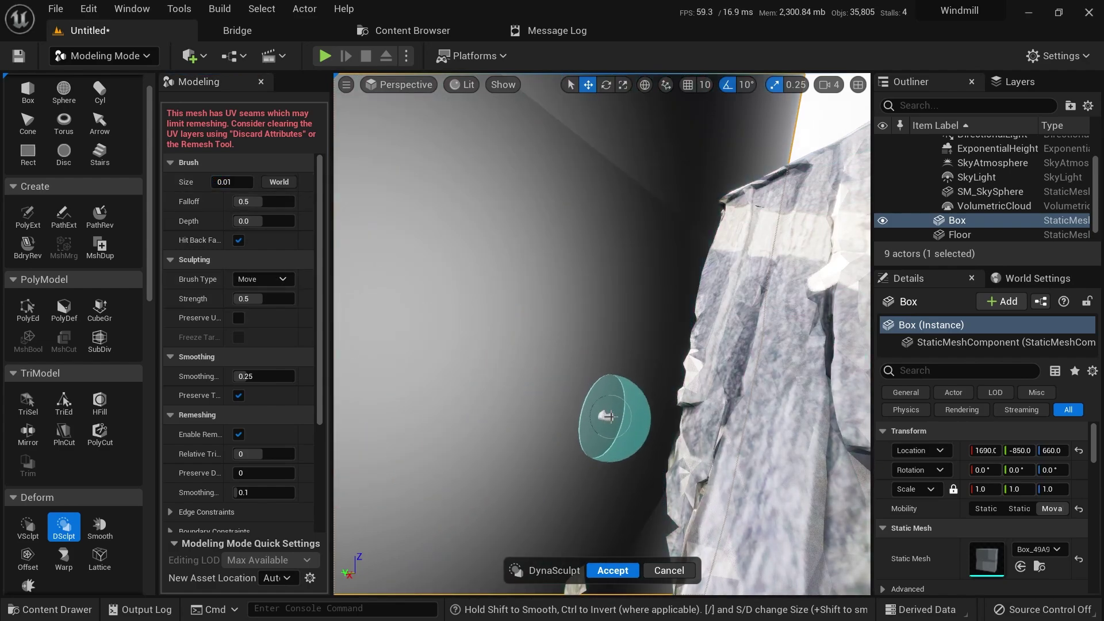
pyautogui.moveTo(614, 417)
pyautogui.mouseDown(button='right')
pyautogui.moveTo(627, 545)
pyautogui.moveTo(643, 546)
pyautogui.moveTo(649, 517)
pyautogui.moveTo(678, 570)
pyautogui.mouseUp(button='right')
pyautogui.moveTo(543, 443); pyautogui.dragTo(520, 483, button='right')
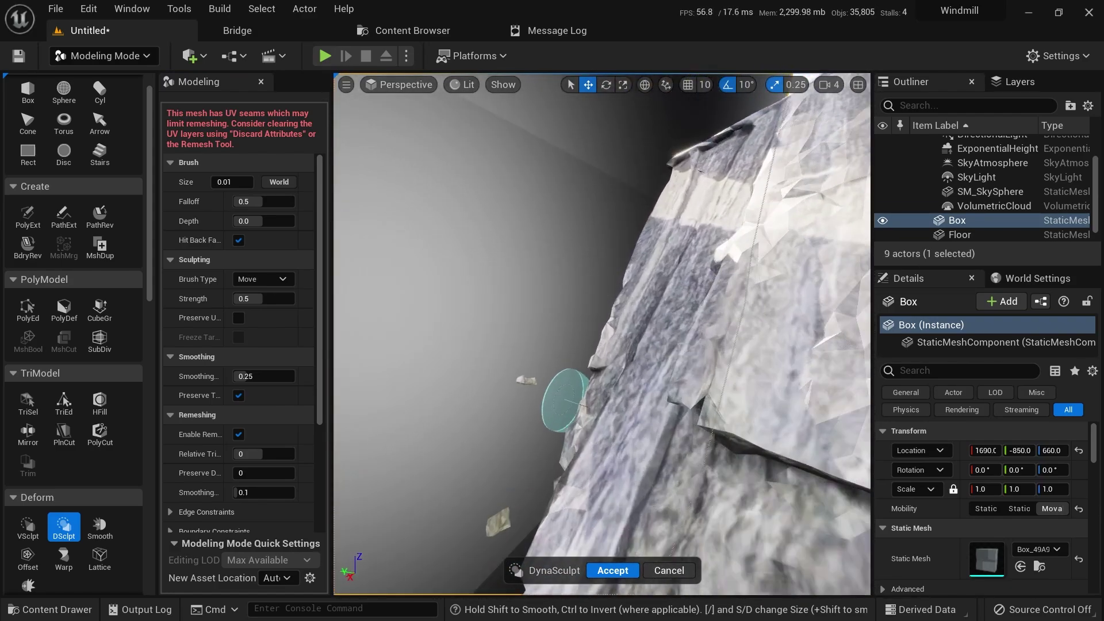
pyautogui.scroll(3, 544, 443)
pyautogui.moveTo(232, 182)
pyautogui.mouseDown()
pyautogui.moveTo(250, 182)
pyautogui.moveTo(224, 182)
pyautogui.mouseUp()
pyautogui.write('3')
pyautogui.press('Return')
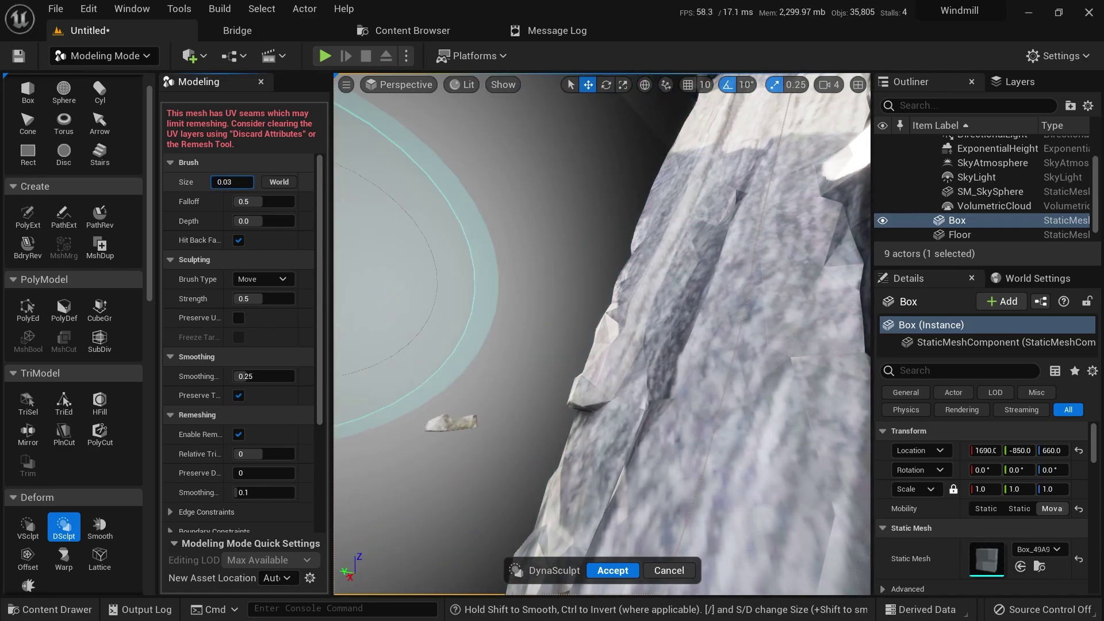
pyautogui.click(668, 569)
# Step: Remesh the box with a target of 5000 triangles and Mixed smoothing
pyautogui.moveTo(549, 437); pyautogui.dragTo(529, 273, button='right')
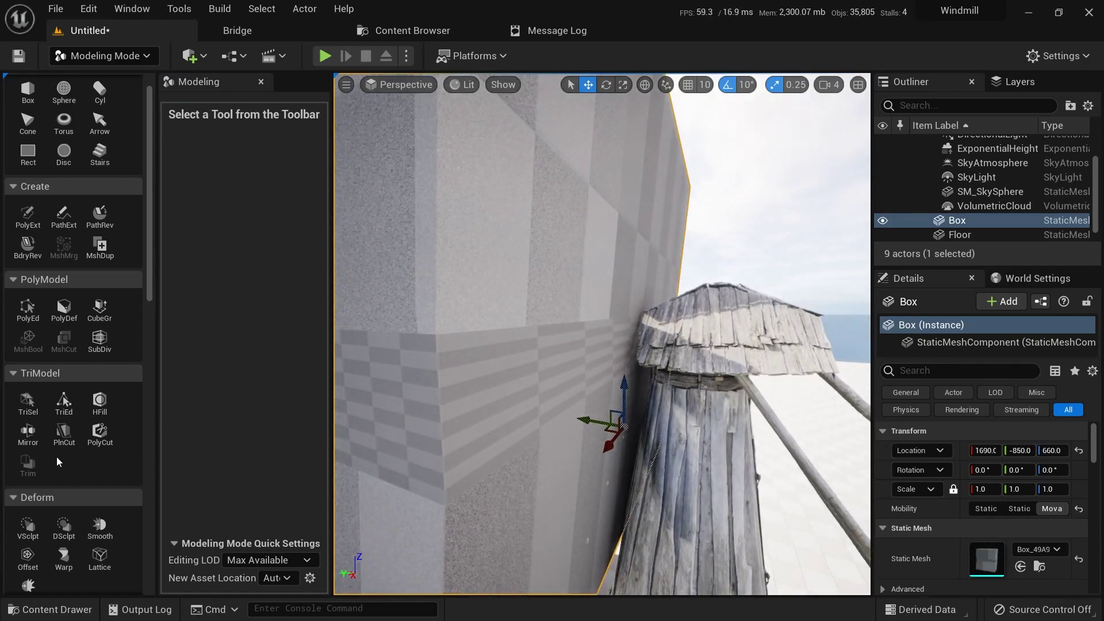
pyautogui.scroll(-4, 56, 457)
pyautogui.scroll(-6, 126, 474)
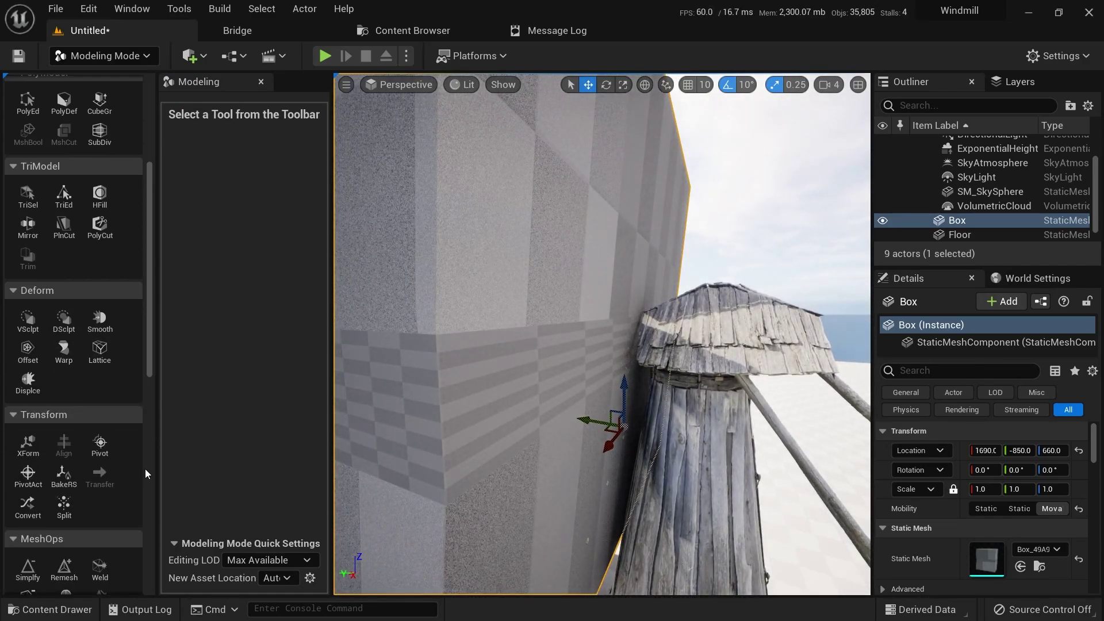
pyautogui.click(62, 497)
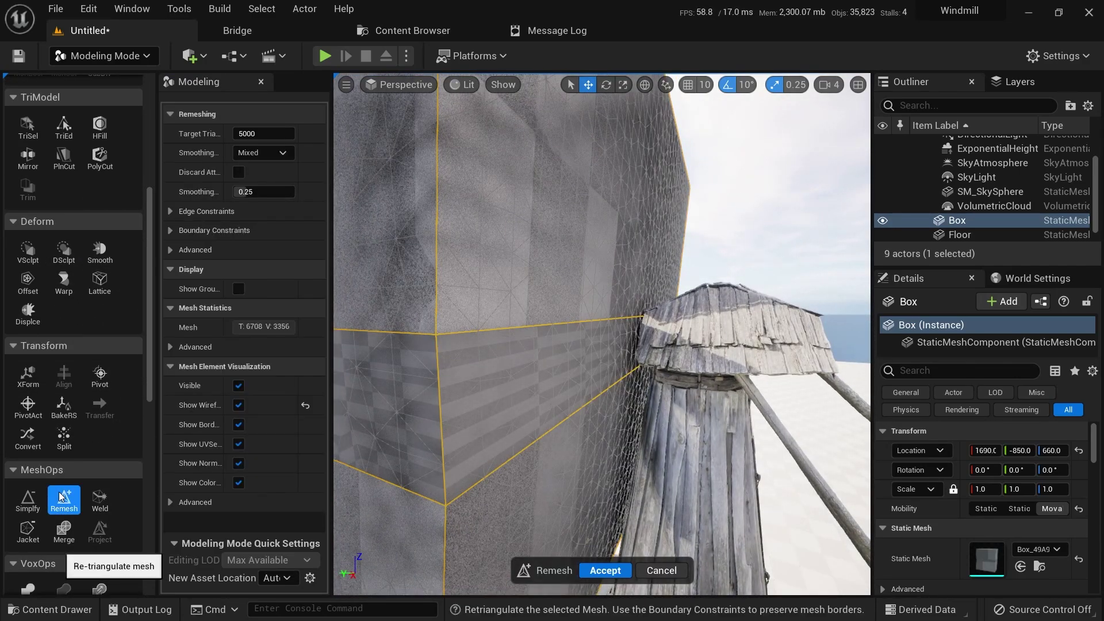
pyautogui.moveTo(667, 530); pyautogui.dragTo(667, 530, button='right')
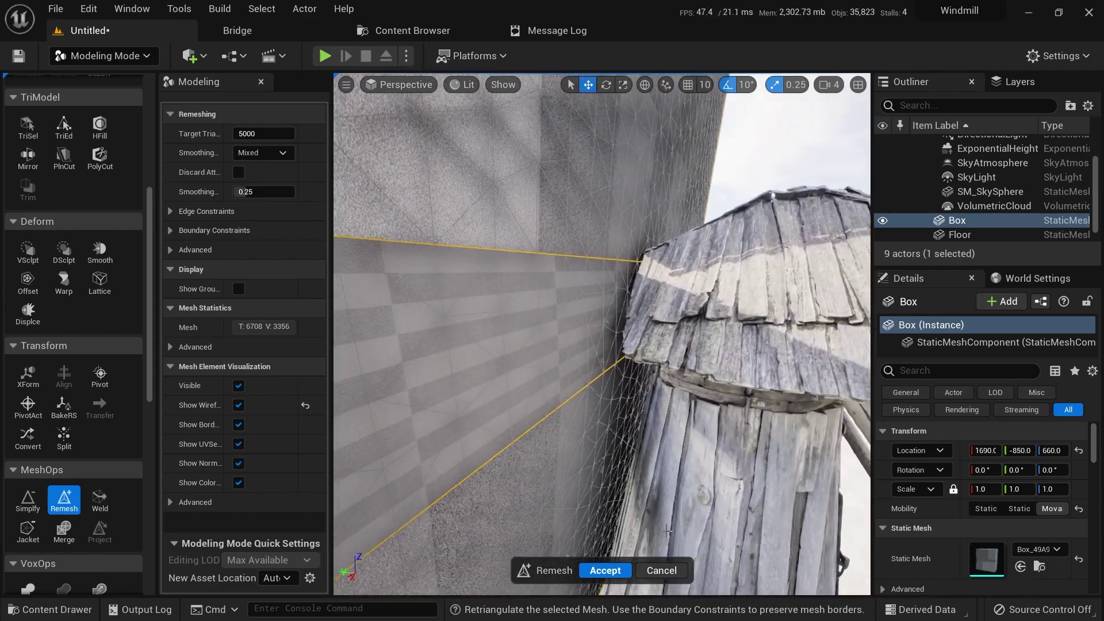
pyautogui.click(606, 570)
# Step: Start vertex sculpting on the remeshed box with brush size 0.04 and try a stroke over the fragments protruding beside the roof
pyautogui.moveTo(606, 546); pyautogui.dragTo(606, 547, button='right')
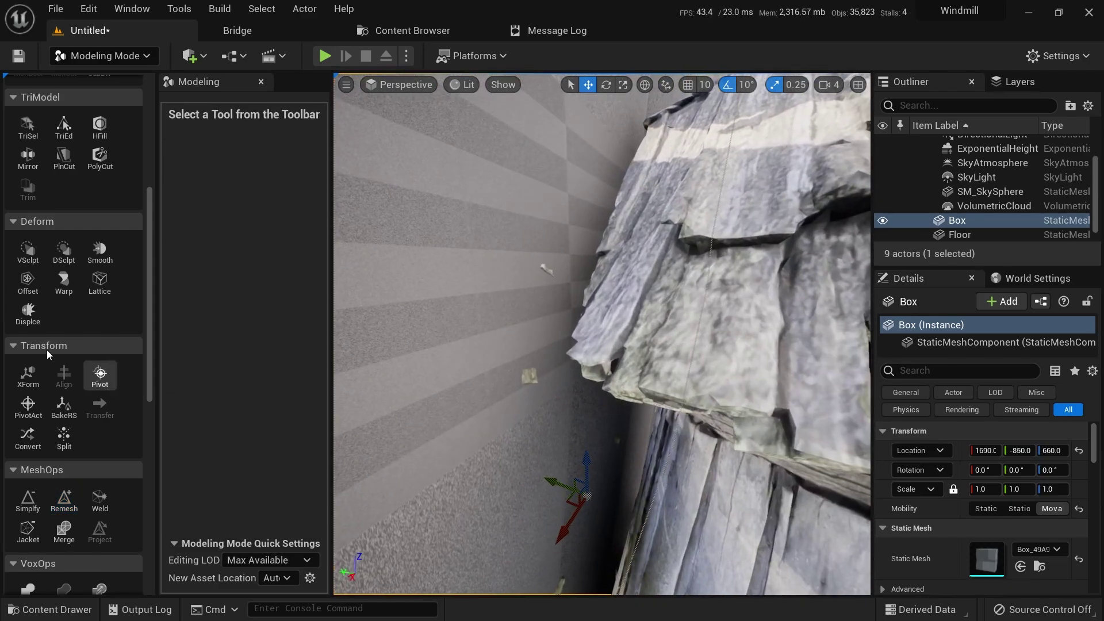
pyautogui.click(27, 250)
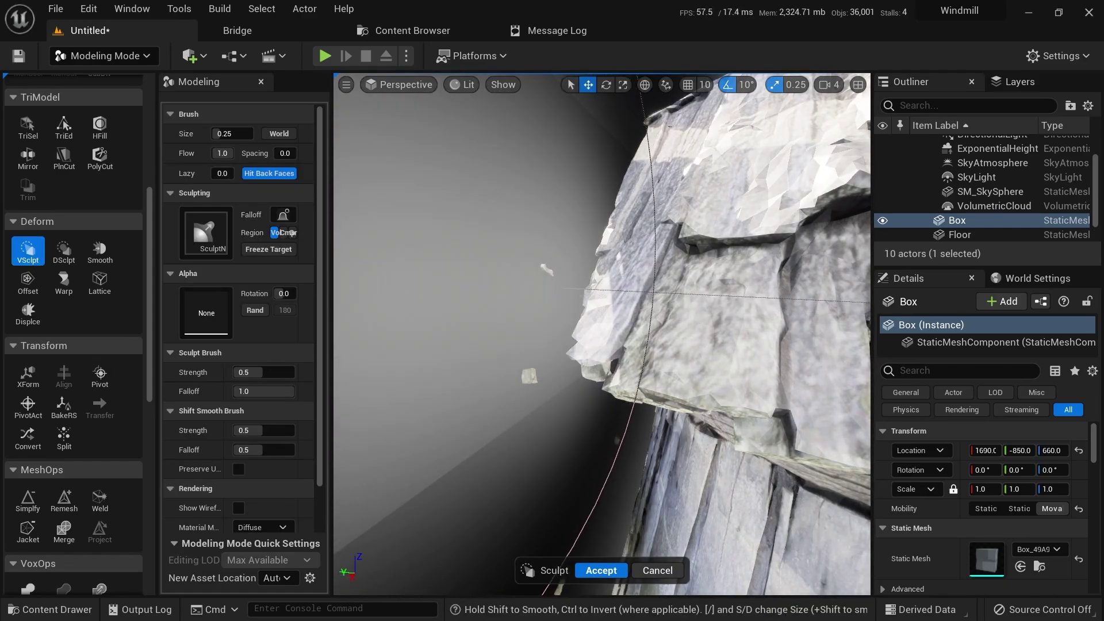
pyautogui.moveTo(573, 367); pyautogui.dragTo(572, 366, button='right')
pyautogui.moveTo(247, 135); pyautogui.dragTo(219, 135)
pyautogui.press(']')
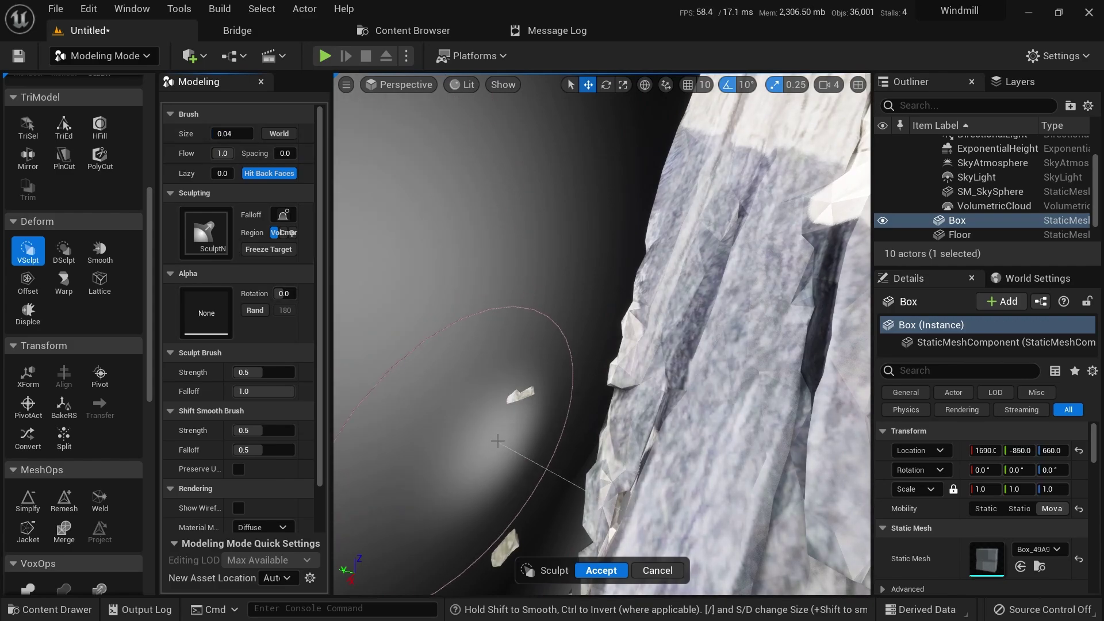
pyautogui.moveTo(520, 394); pyautogui.dragTo(543, 384)
pyautogui.moveTo(544, 384); pyautogui.dragTo(506, 328, button='right')
# Step: Switch the sculpting brush type to Move and undo the last brush stroke on the box
pyautogui.click(204, 232)
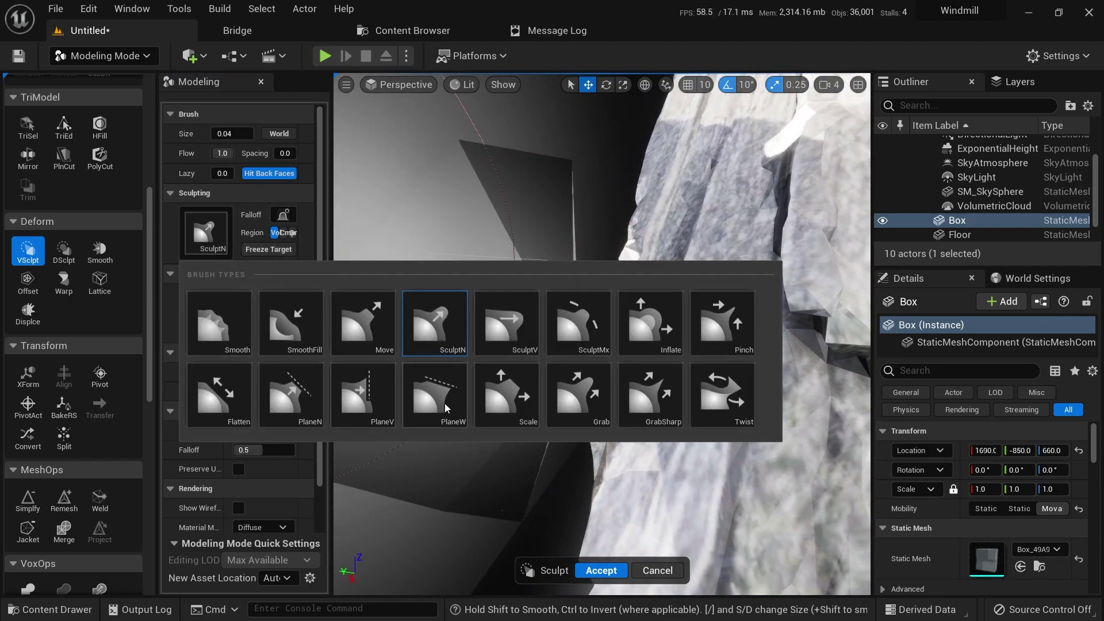
pyautogui.click(370, 324)
pyautogui.moveTo(577, 250)
pyautogui.mouseDown(button='right')
pyautogui.moveTo(598, 259)
pyautogui.moveTo(586, 261)
pyautogui.moveTo(584, 244)
pyautogui.moveTo(566, 253)
pyautogui.moveTo(597, 235)
pyautogui.moveTo(591, 363)
pyautogui.mouseUp(button='right')
pyautogui.hotkey('ctrl', 'z')
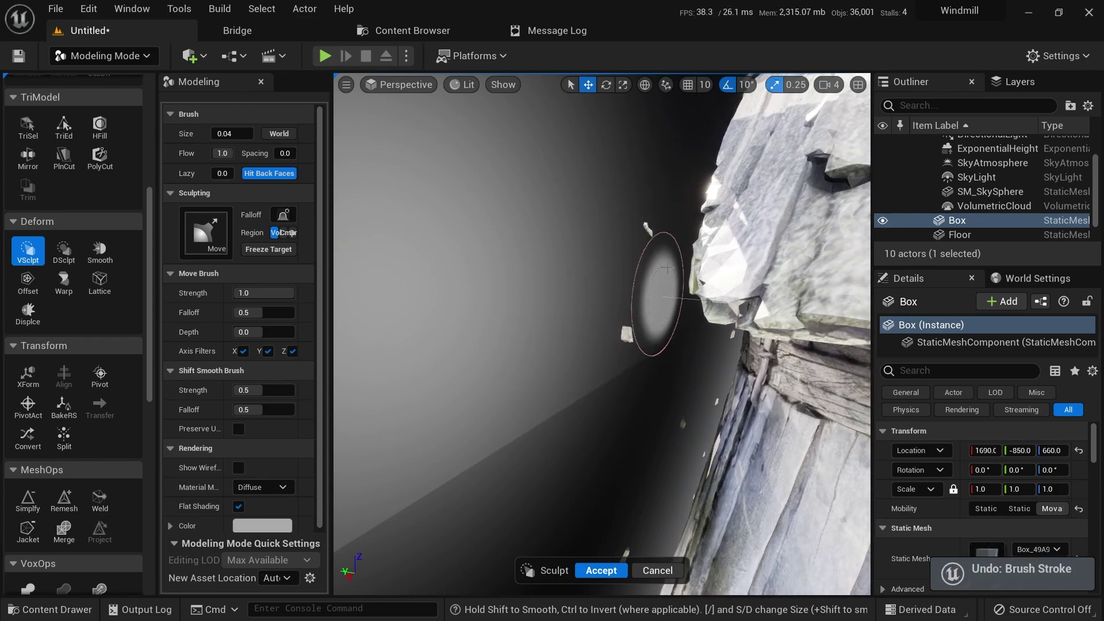
# Step: Pull the box surface outward with the Move brush over the fragments poking through beside the roof edge and tower wall
pyautogui.moveTo(646, 225); pyautogui.dragTo(652, 231)
pyautogui.moveTo(626, 335)
pyautogui.mouseDown()
pyautogui.moveTo(634, 330)
pyautogui.moveTo(637, 365)
pyautogui.mouseUp()
pyautogui.moveTo(647, 389)
pyautogui.mouseDown(button='right')
pyautogui.moveTo(653, 436)
pyautogui.moveTo(656, 296)
pyautogui.mouseUp(button='right')
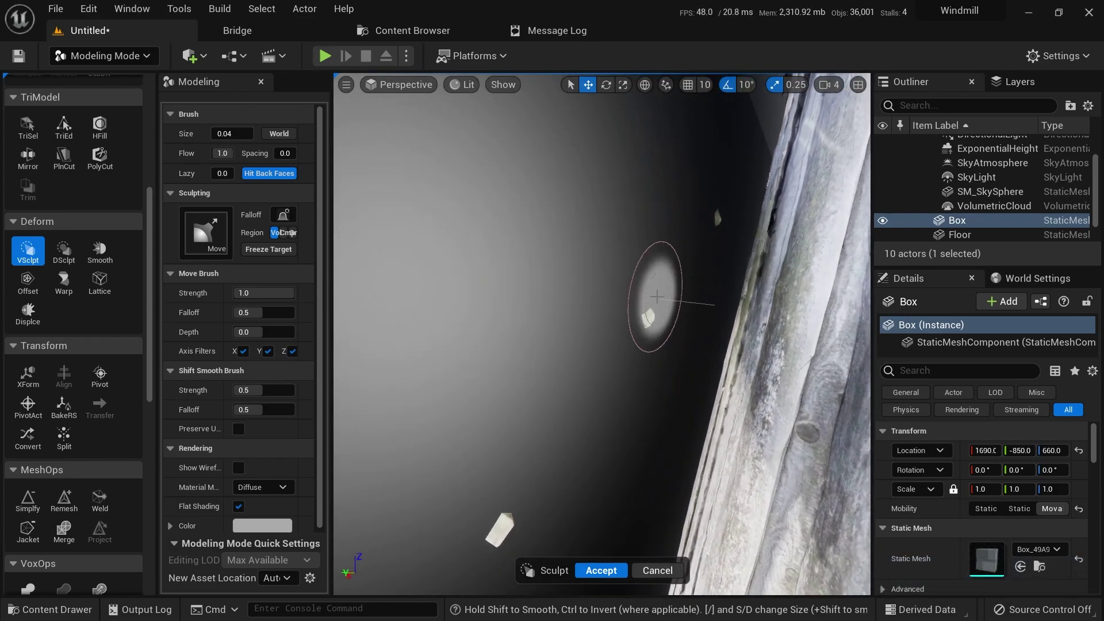
pyautogui.moveTo(657, 297); pyautogui.dragTo(653, 333)
pyautogui.moveTo(723, 221); pyautogui.dragTo(721, 223)
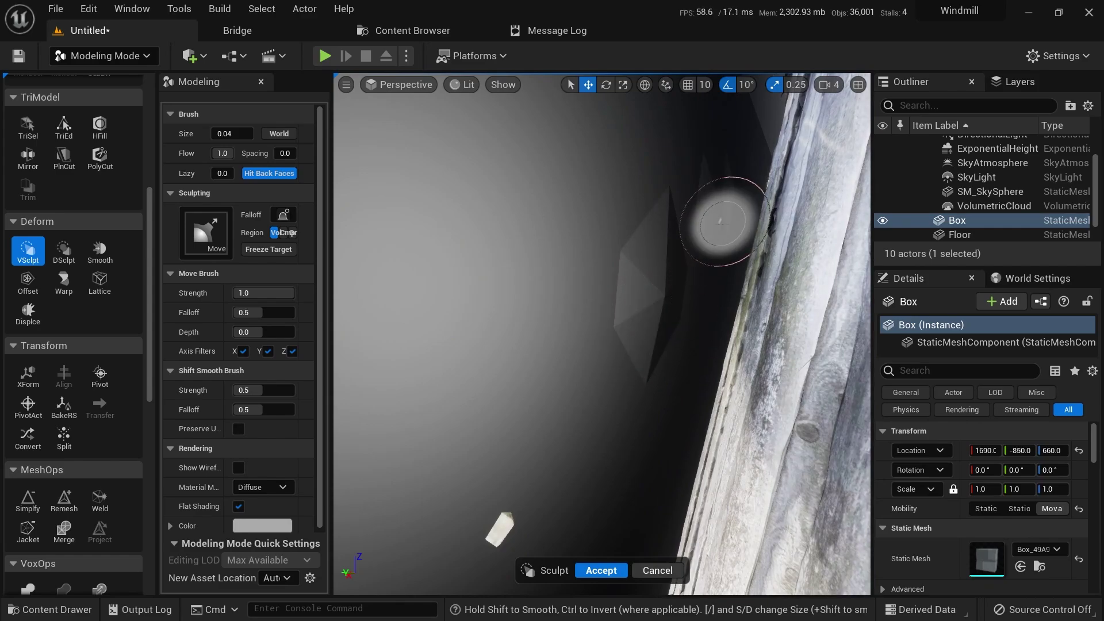
pyautogui.moveTo(501, 526); pyautogui.dragTo(493, 509)
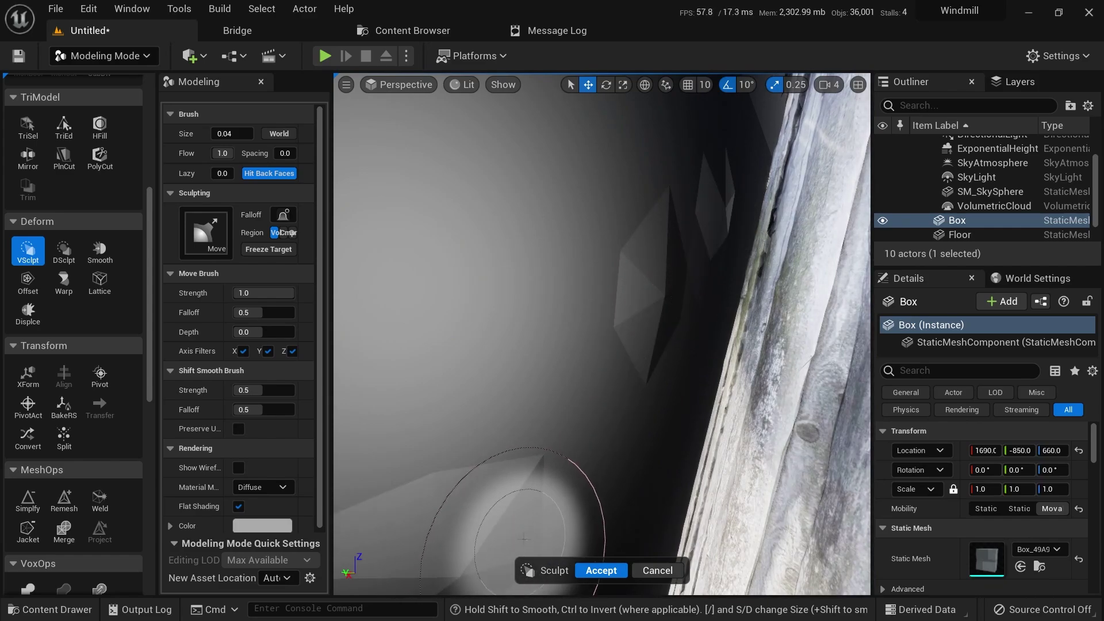
# Step: Cover the remaining protruding fragments on the other side of the tower with the Move brush and accept the sculpt
pyautogui.moveTo(575, 432); pyautogui.dragTo(619, 430, button='right')
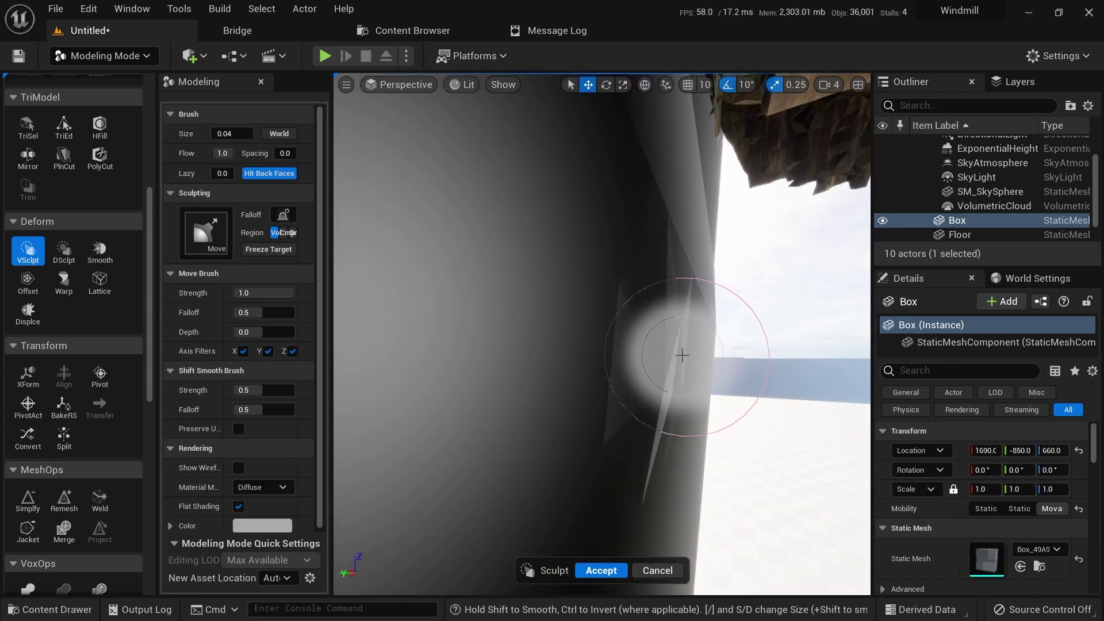
pyautogui.moveTo(676, 389)
pyautogui.mouseDown(button='right')
pyautogui.moveTo(603, 390)
pyautogui.moveTo(659, 384)
pyautogui.moveTo(554, 438)
pyautogui.moveTo(646, 431)
pyautogui.moveTo(611, 428)
pyautogui.moveTo(643, 441)
pyautogui.mouseUp(button='right')
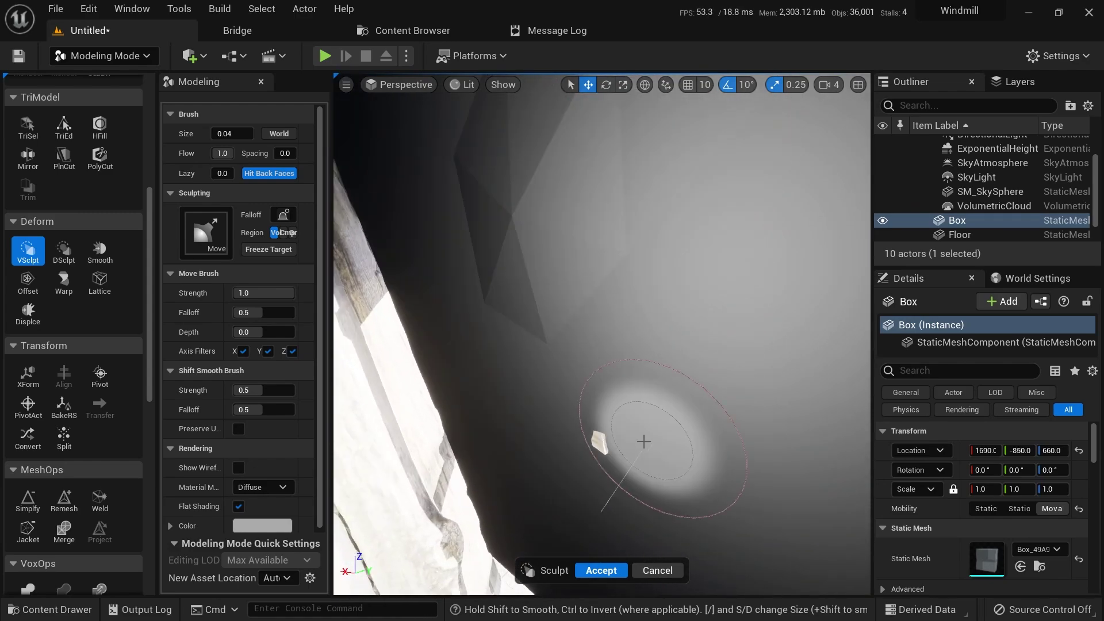
pyautogui.moveTo(565, 452); pyautogui.dragTo(528, 430, button='right')
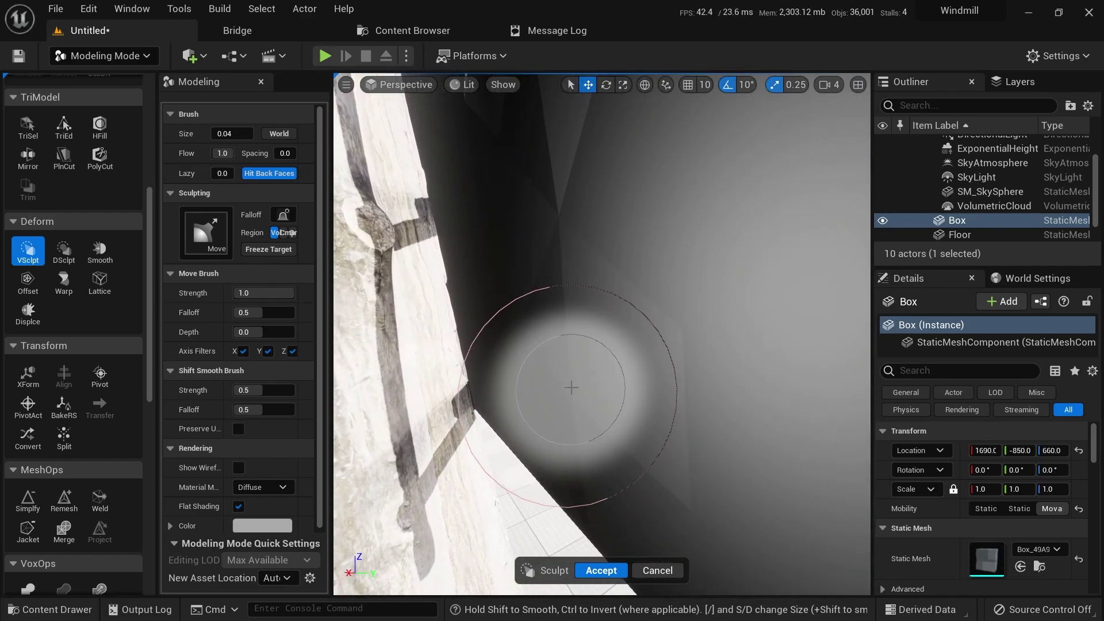
pyautogui.moveTo(571, 388)
pyautogui.mouseDown(button='right')
pyautogui.moveTo(566, 414)
pyautogui.moveTo(575, 380)
pyautogui.moveTo(602, 372)
pyautogui.mouseUp(button='right')
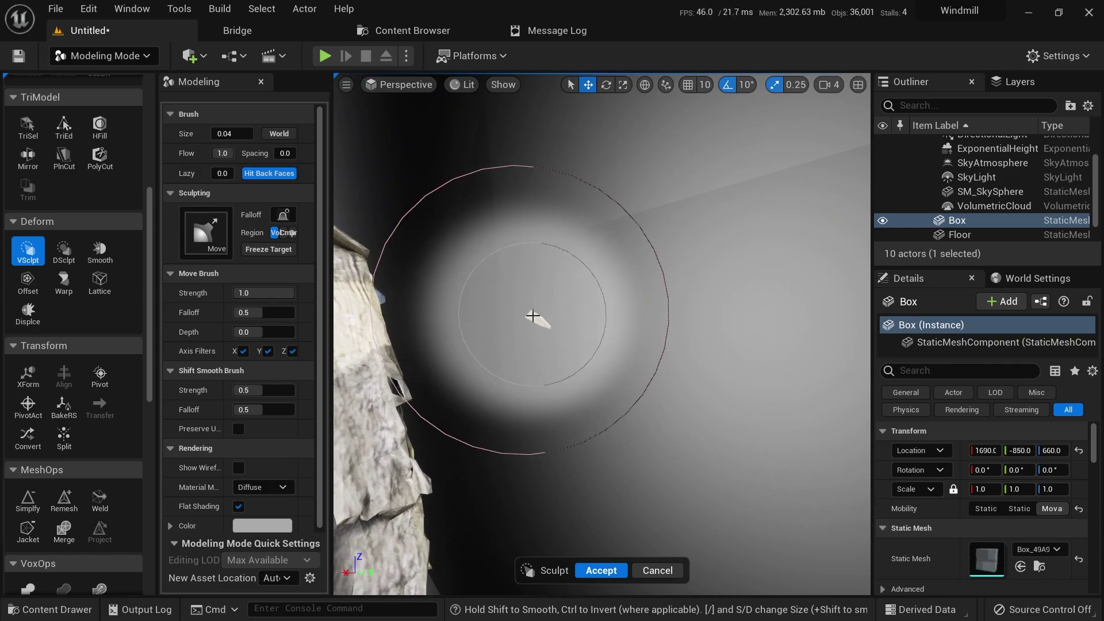
pyautogui.moveTo(550, 314)
pyautogui.mouseDown(button='right')
pyautogui.moveTo(610, 471)
pyautogui.moveTo(604, 454)
pyautogui.moveTo(624, 422)
pyautogui.moveTo(592, 402)
pyautogui.moveTo(620, 397)
pyautogui.moveTo(644, 408)
pyautogui.moveTo(626, 391)
pyautogui.mouseUp(button='right')
pyautogui.moveTo(655, 442); pyautogui.dragTo(547, 316, button='right')
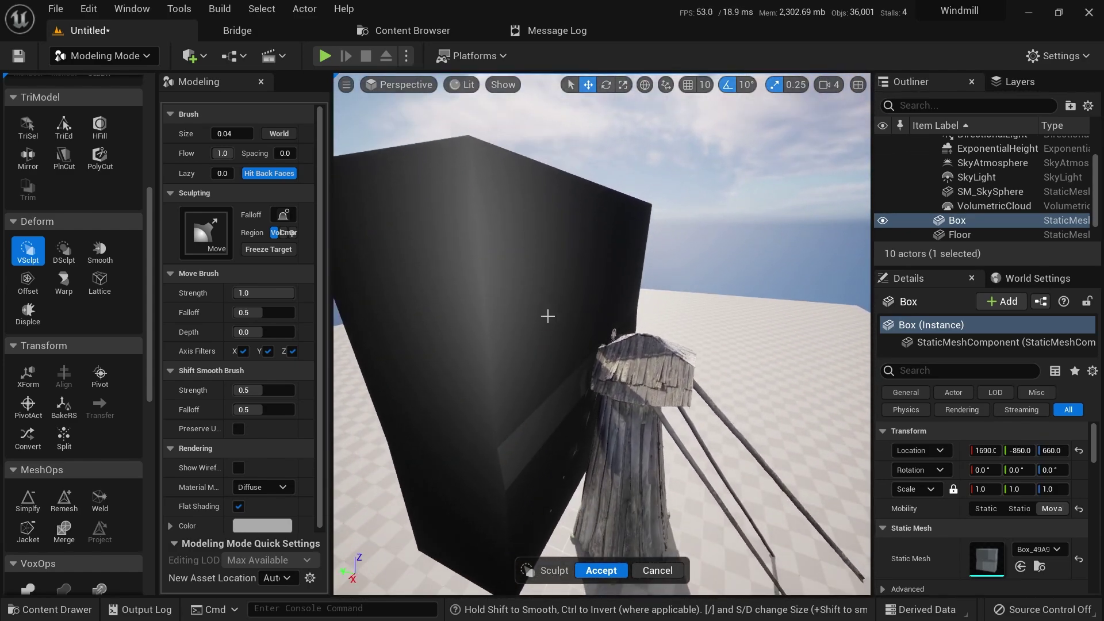
pyautogui.click(601, 570)
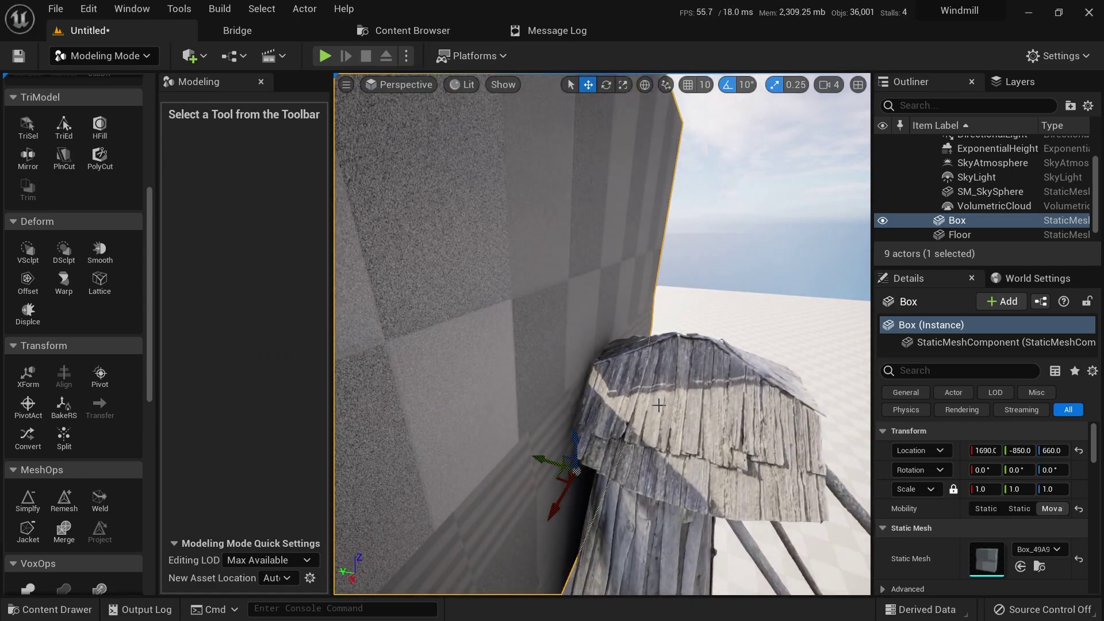
# Step: Reopen vertex sculpting on the box, cover the missed fragments beside the tower wall, and accept the sculpt
pyautogui.click(658, 405)
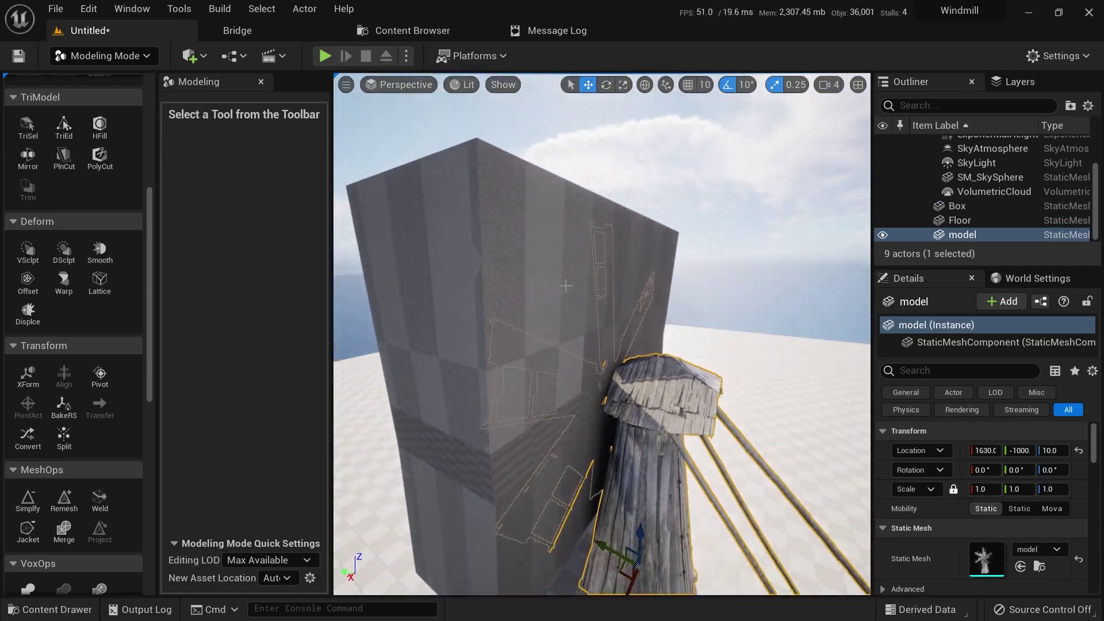
pyautogui.keyDown('ctrl'); pyautogui.click(565, 286); pyautogui.keyUp('ctrl')
pyautogui.moveTo(582, 403)
pyautogui.mouseDown(button='right')
pyautogui.moveTo(582, 436)
pyautogui.moveTo(569, 425)
pyautogui.moveTo(583, 403)
pyautogui.mouseUp(button='right')
pyautogui.click(583, 402)
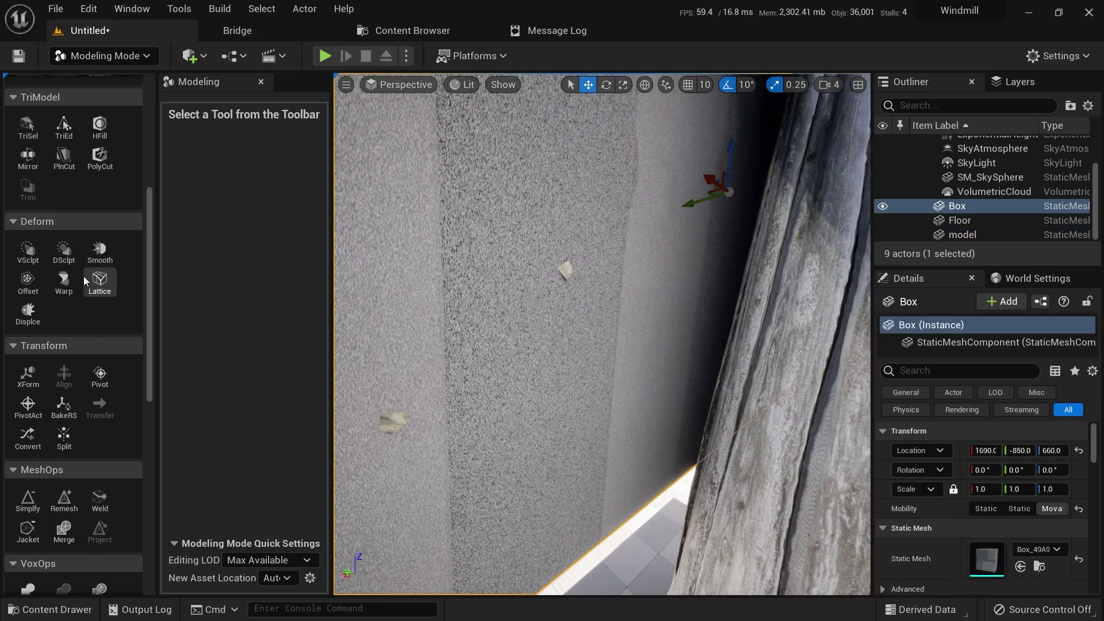
pyautogui.click(38, 257)
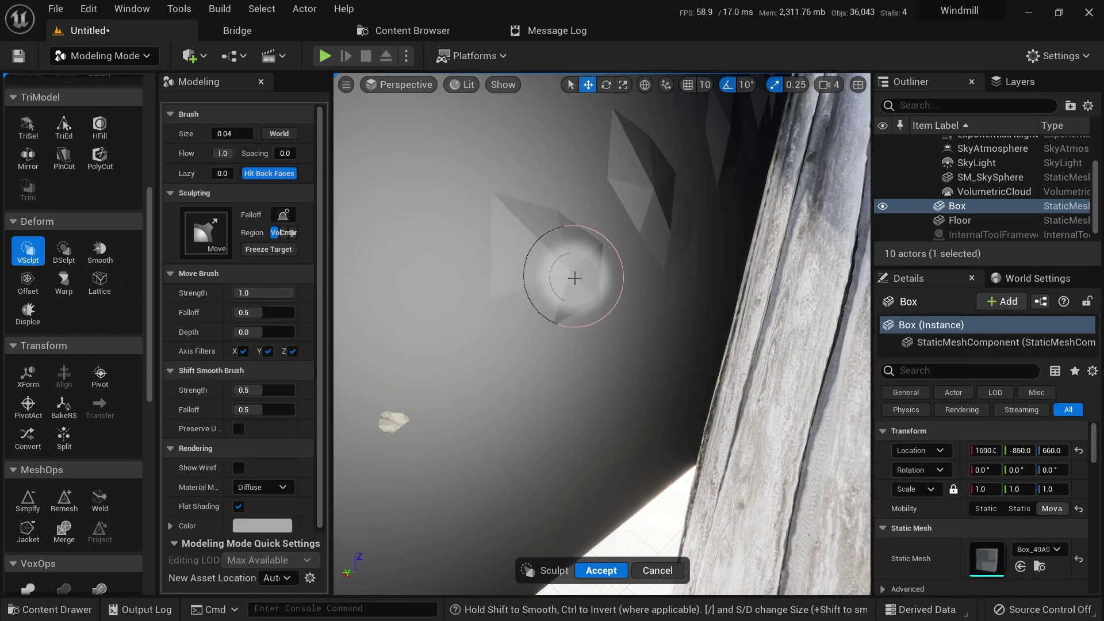
pyautogui.moveTo(415, 438)
pyautogui.mouseDown(button='right')
pyautogui.moveTo(459, 397)
pyautogui.moveTo(454, 385)
pyautogui.moveTo(420, 409)
pyautogui.moveTo(528, 544)
pyautogui.mouseUp(button='right')
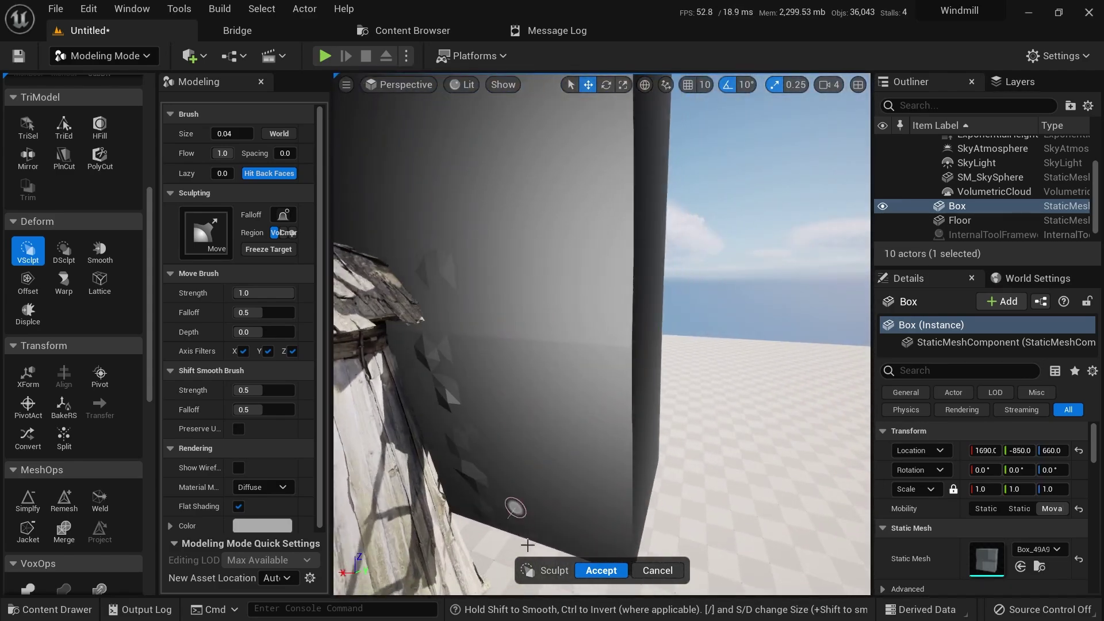
pyautogui.click(605, 573)
# Step: Select the windmill model and the box together, cut the model with the box using Mesh Cut, and accept the cut
pyautogui.moveTo(602, 437)
pyautogui.mouseDown(button='right')
pyautogui.moveTo(471, 403)
pyautogui.moveTo(495, 426)
pyautogui.mouseUp(button='right')
pyautogui.moveTo(625, 351)
pyautogui.mouseDown(button='right')
pyautogui.moveTo(764, 339)
pyautogui.moveTo(638, 345)
pyautogui.mouseUp(button='right')
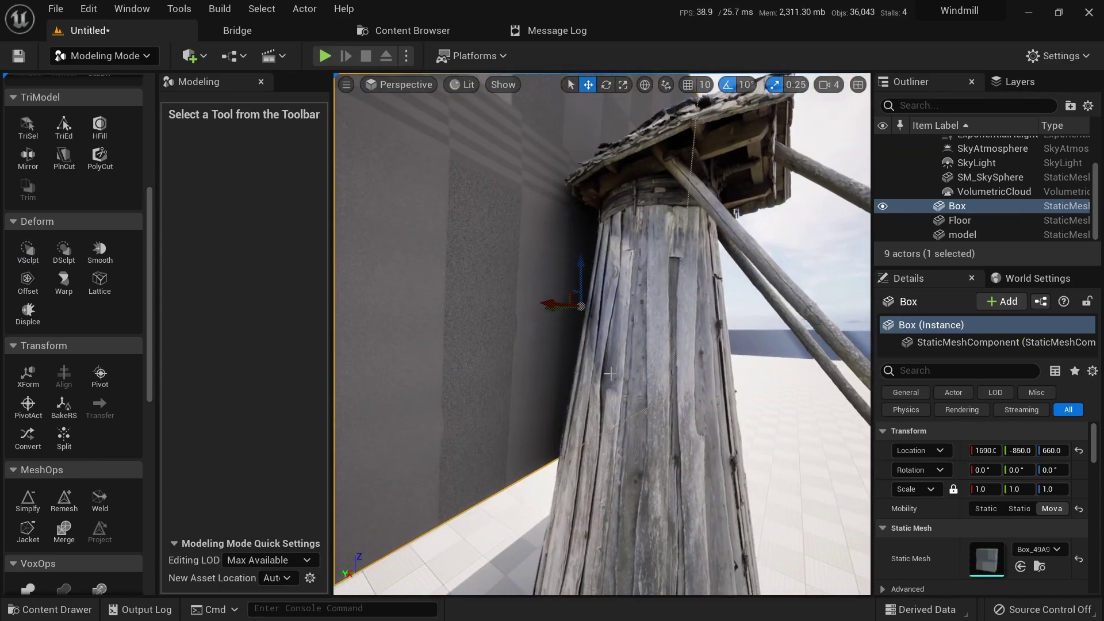
pyautogui.click(625, 351)
pyautogui.keyDown('ctrl'); pyautogui.click(483, 185); pyautogui.keyUp('ctrl')
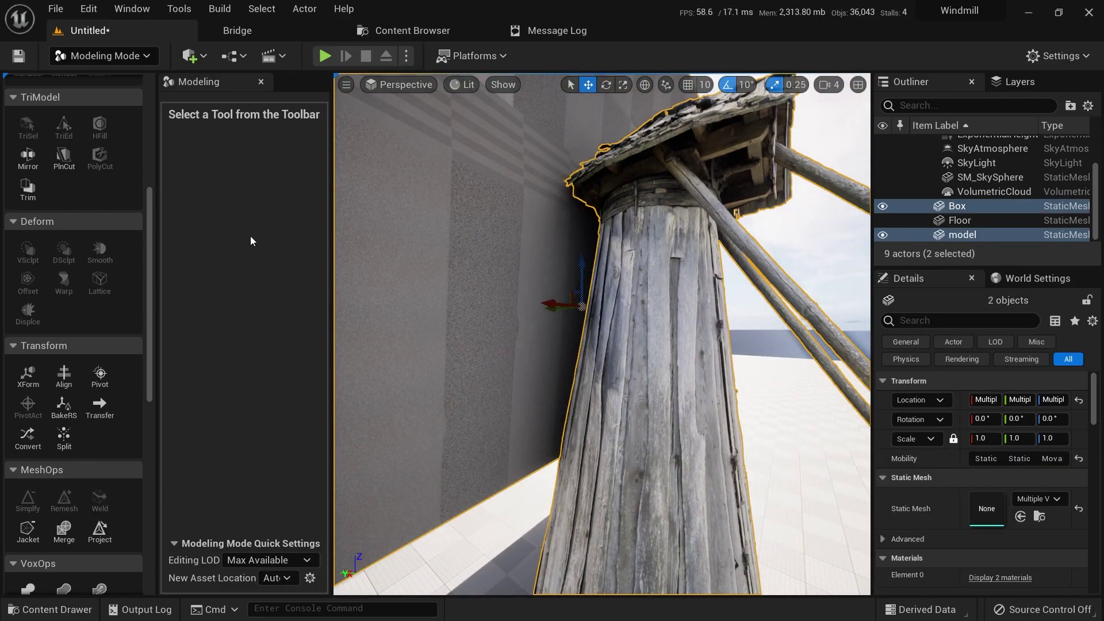
pyautogui.scroll(10, 92, 318)
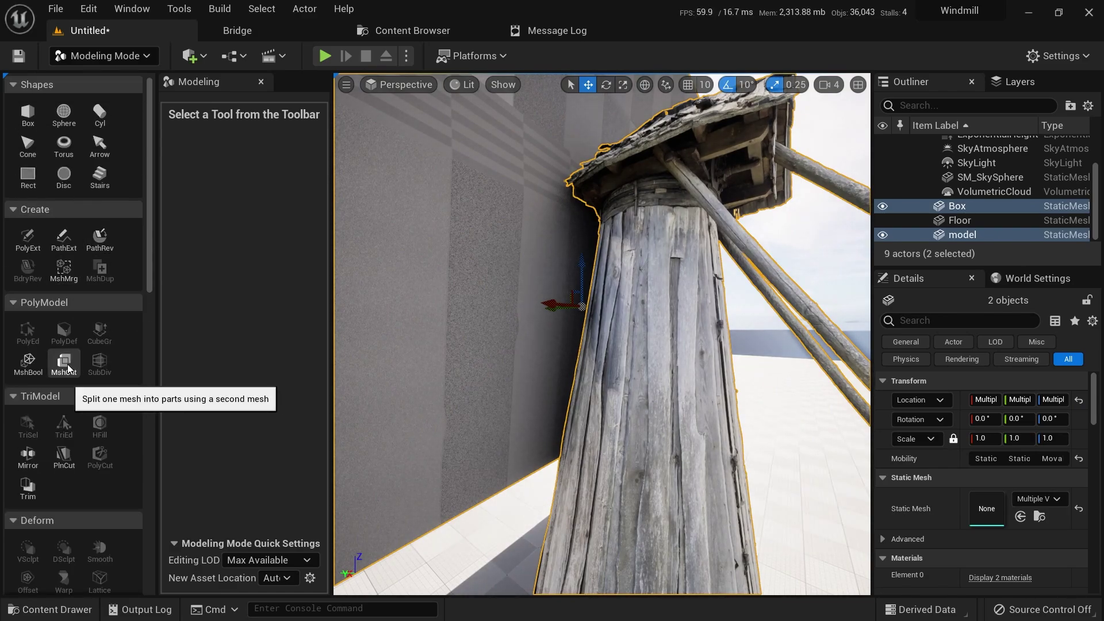
pyautogui.click(65, 363)
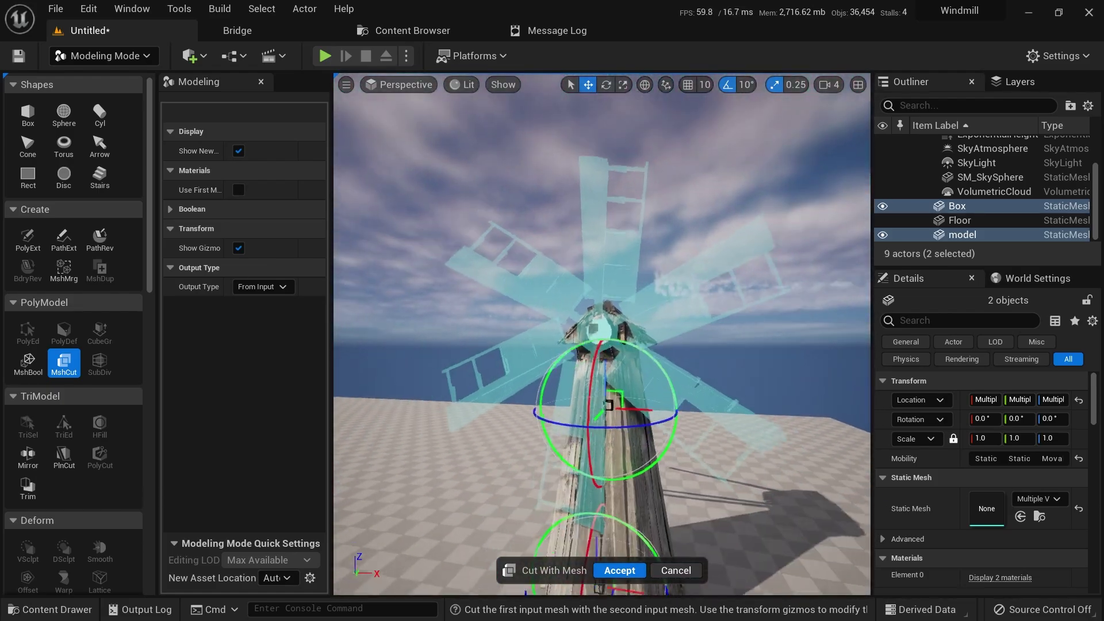
pyautogui.moveTo(602, 333); pyautogui.dragTo(486, 356, button='right')
pyautogui.press('w')
pyautogui.press('d')
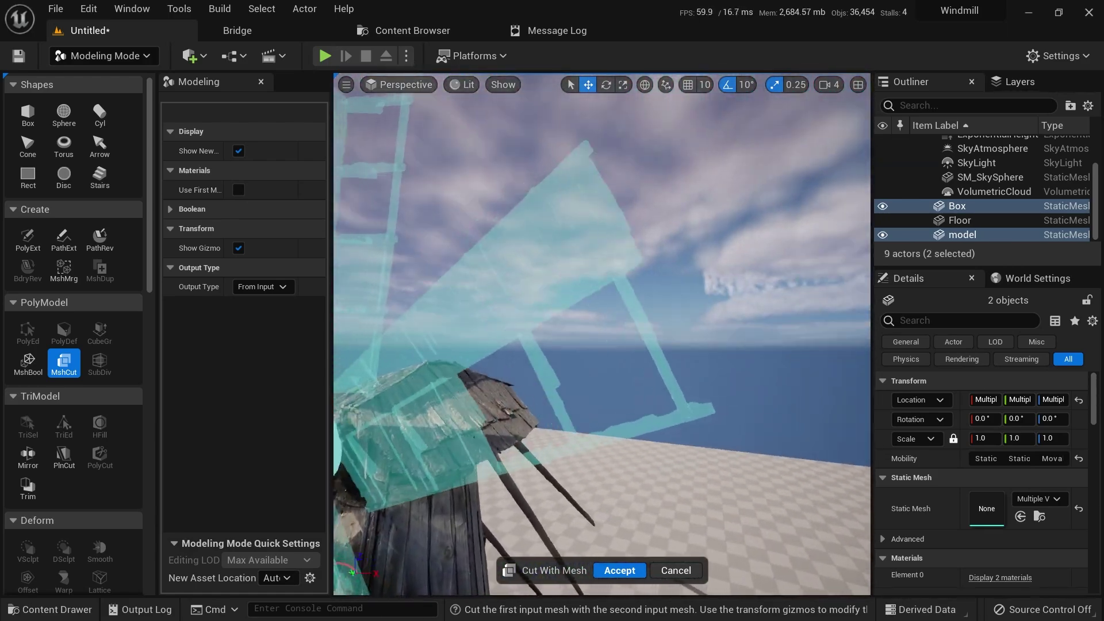
pyautogui.moveTo(601, 333); pyautogui.dragTo(472, 403, button='right')
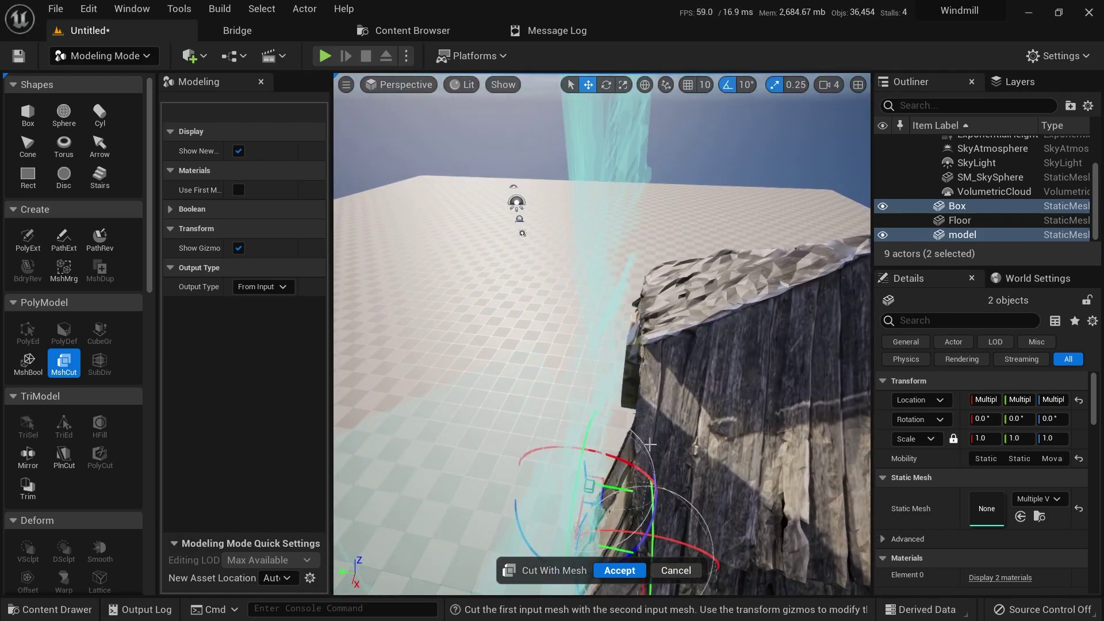
pyautogui.moveTo(649, 445); pyautogui.dragTo(632, 428, button='right')
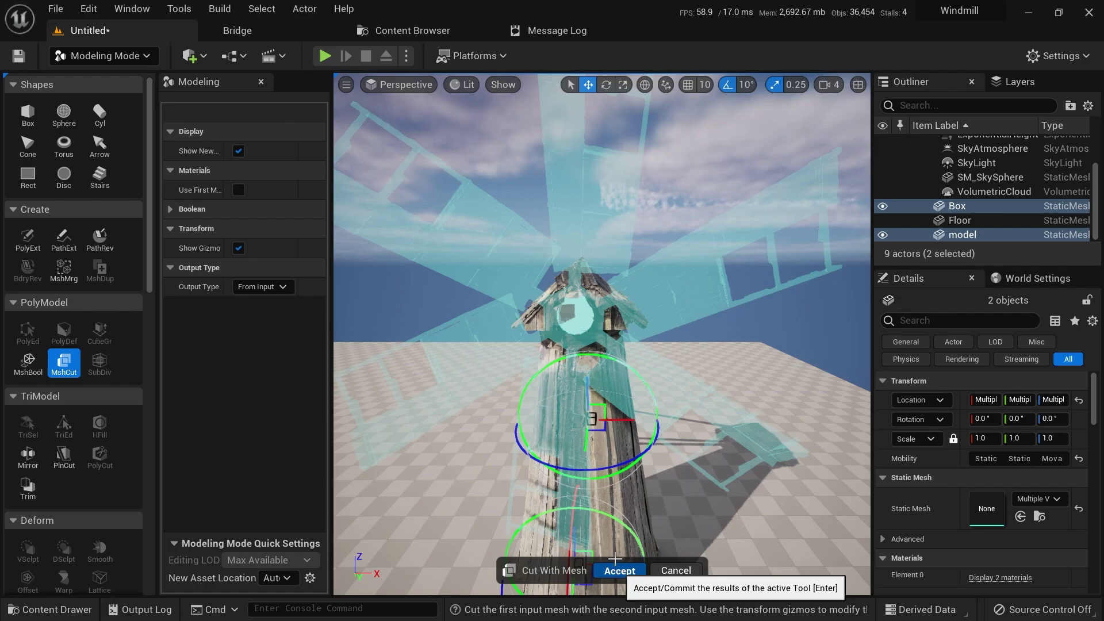
pyautogui.click(616, 562)
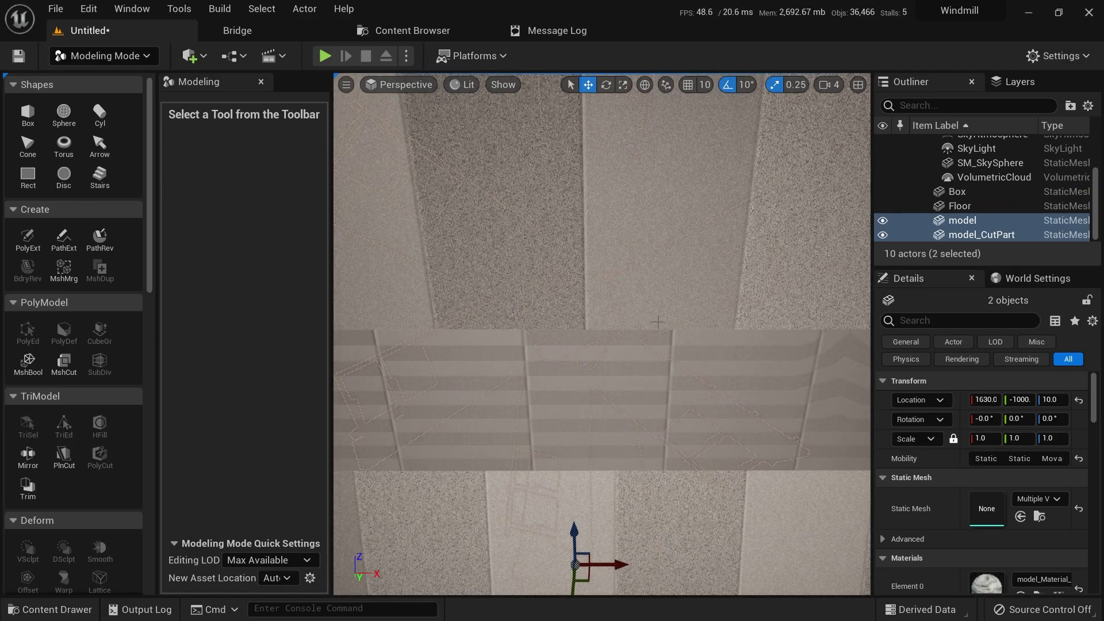
# Step: Hide the box in the scene and select the separated blades part of the windmill
pyautogui.moveTo(661, 322); pyautogui.dragTo(661, 322, button='right')
pyautogui.doubleClick(957, 191)
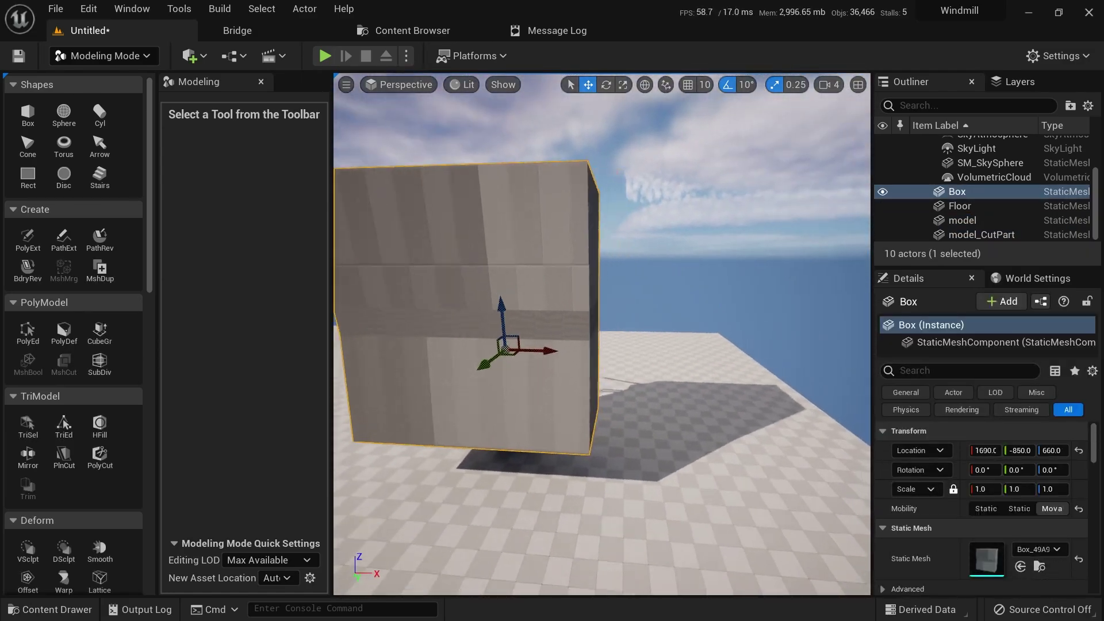
pyautogui.click(882, 193)
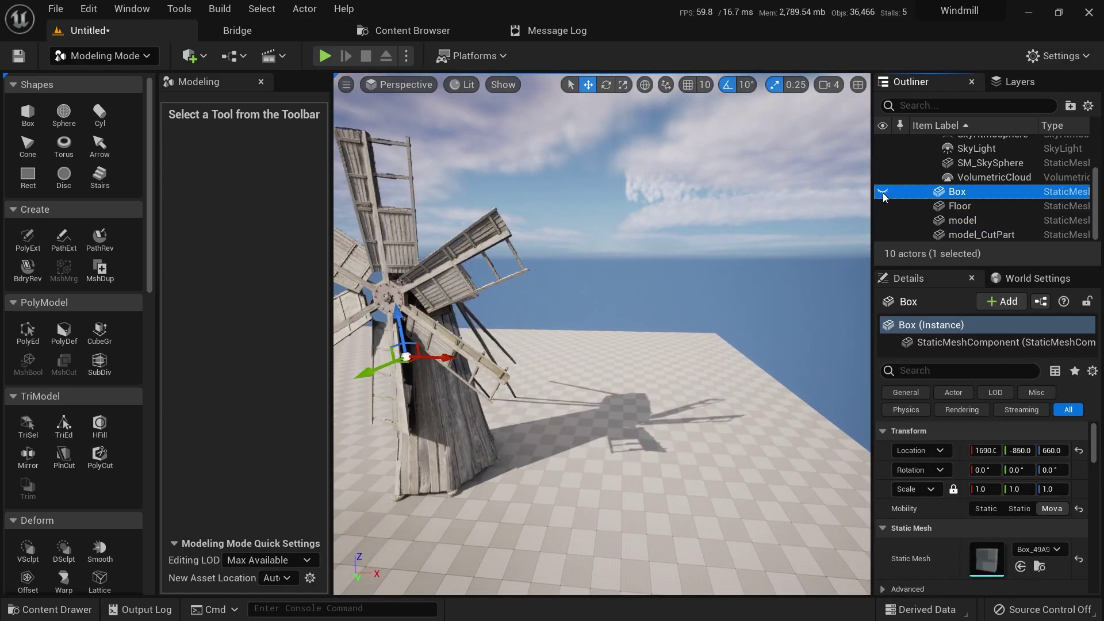
pyautogui.moveTo(615, 340); pyautogui.dragTo(580, 328, button='right')
pyautogui.click(615, 341)
pyautogui.press('f')
pyautogui.keyDown('alt'); pyautogui.moveTo(615, 341); pyautogui.dragTo(489, 340); pyautogui.keyUp('alt')
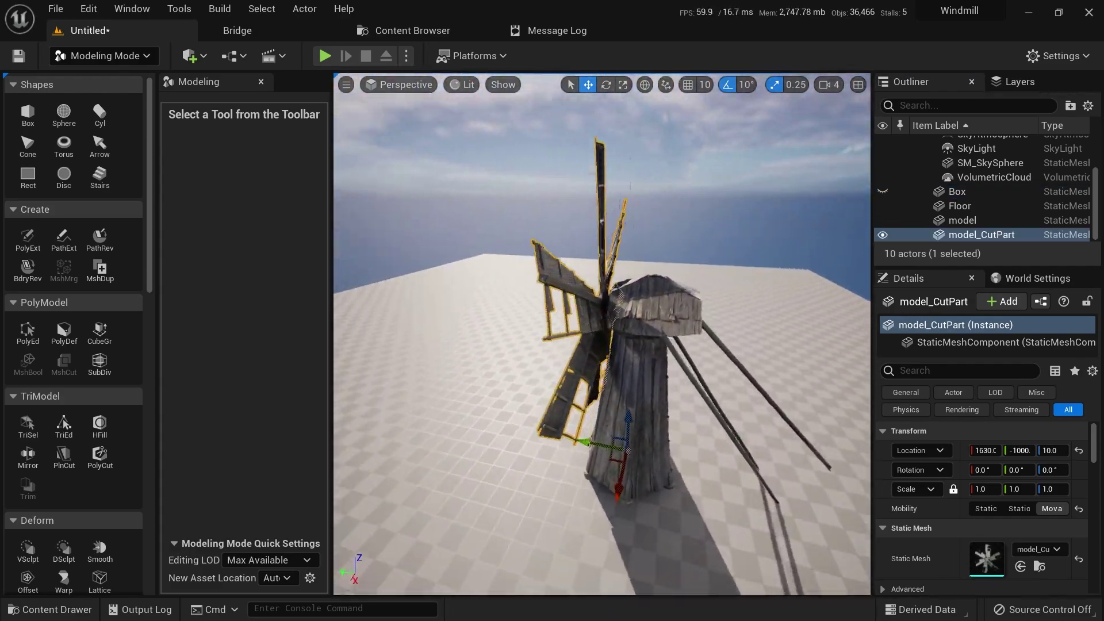
# Step: Try rotating the separated blades about their current pivot, and undo the rotation
pyautogui.press('e')
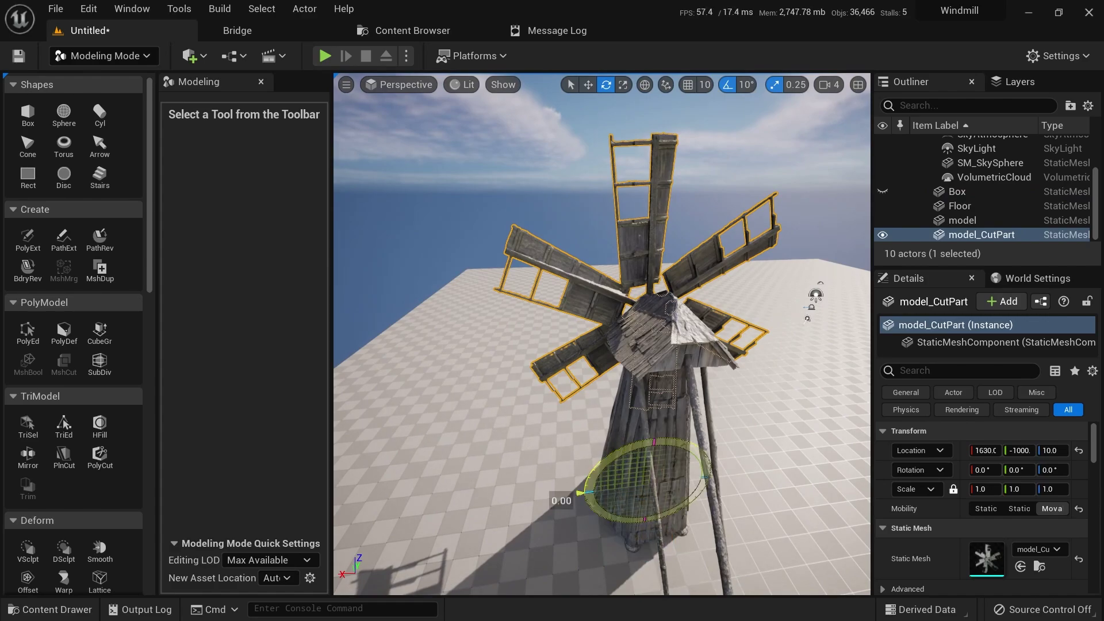
pyautogui.moveTo(580, 493)
pyautogui.mouseDown()
pyautogui.moveTo(601, 537)
pyautogui.moveTo(584, 454)
pyautogui.moveTo(598, 518)
pyautogui.moveTo(594, 466)
pyautogui.moveTo(586, 485)
pyautogui.mouseUp()
pyautogui.hotkey('ctrl', 'z')
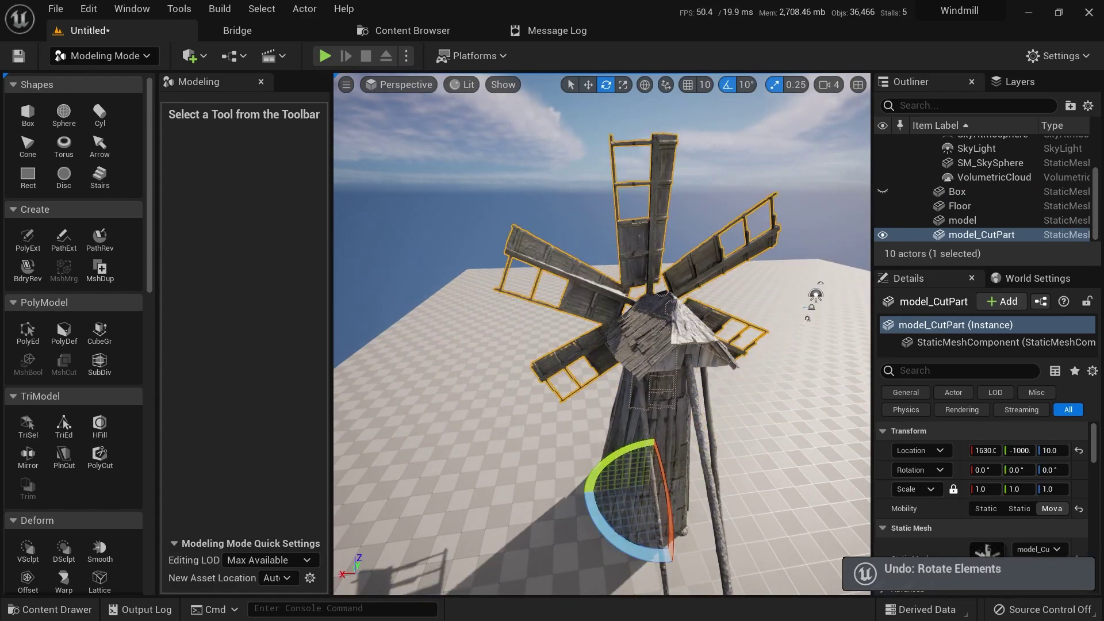
# Step: Start editing the pivot of the separated blades and place it at the Center box position
pyautogui.keyDown('alt'); pyautogui.moveTo(437, 333); pyautogui.dragTo(776, 330); pyautogui.keyUp('alt')
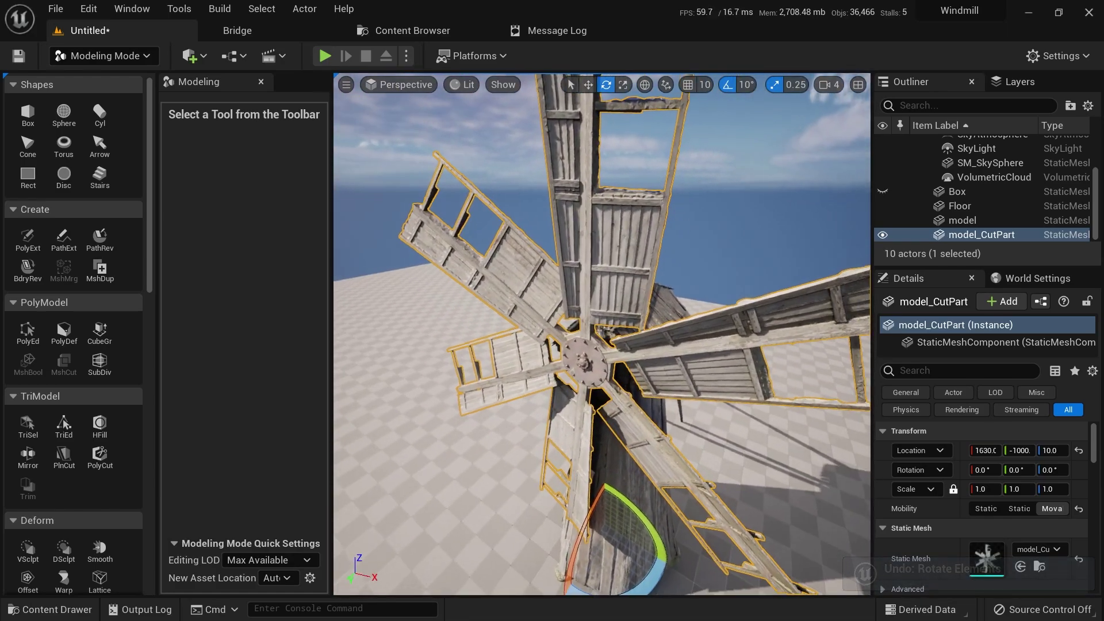
pyautogui.moveTo(607, 267); pyautogui.dragTo(655, 390, button='right')
pyautogui.press('w')
pyautogui.scroll(-10, 92, 346)
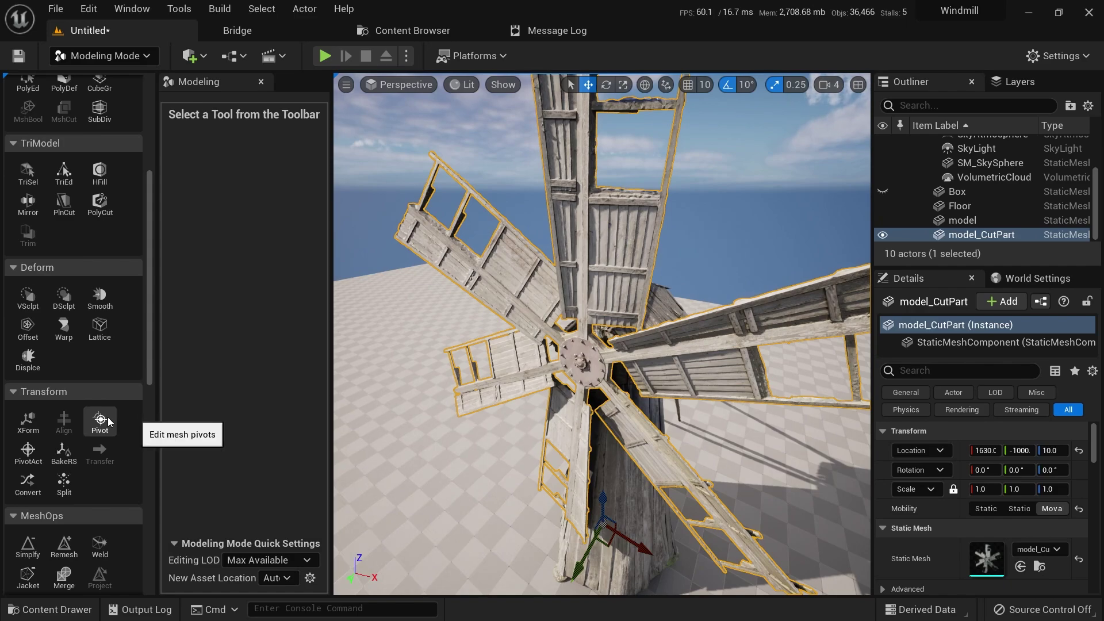
pyautogui.click(100, 421)
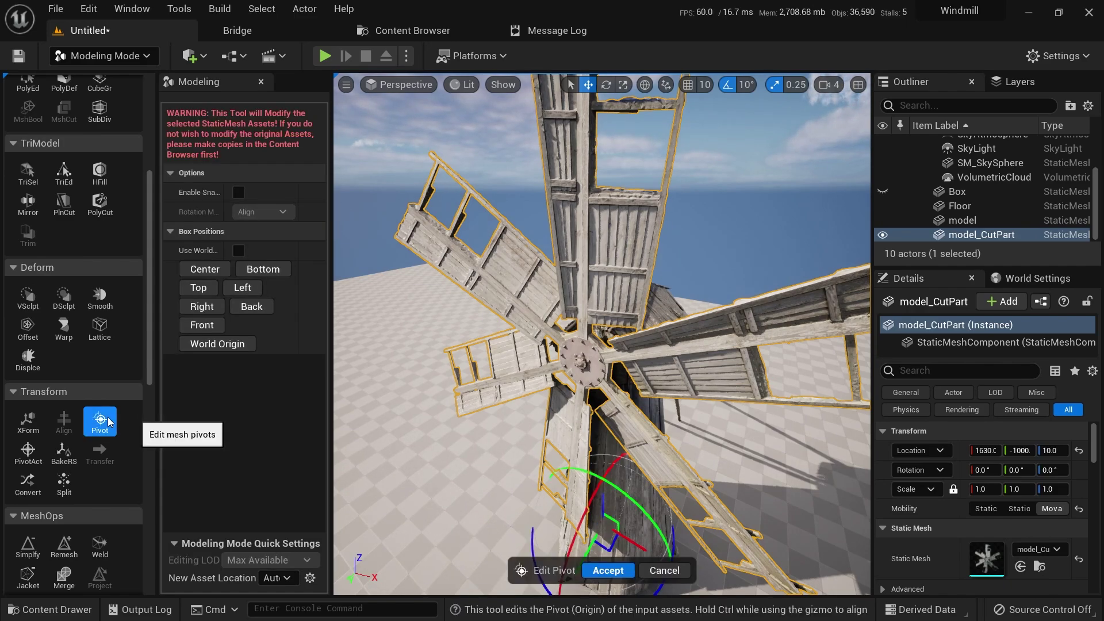
pyautogui.click(204, 269)
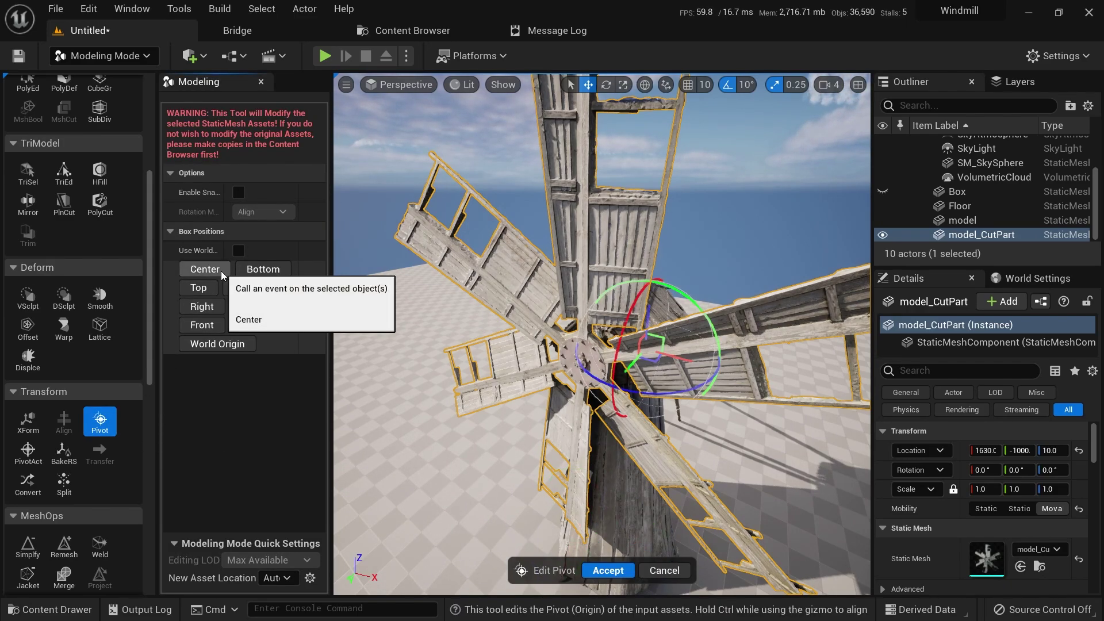
# Step: Move the separated blades' pivot sideways and up onto the hub
pyautogui.moveTo(601, 333); pyautogui.dragTo(425, 328, button='right')
pyautogui.moveTo(612, 368); pyautogui.dragTo(612, 368, button='right')
pyautogui.moveTo(638, 369); pyautogui.dragTo(516, 370)
pyautogui.moveTo(516, 371); pyautogui.dragTo(516, 370, button='right')
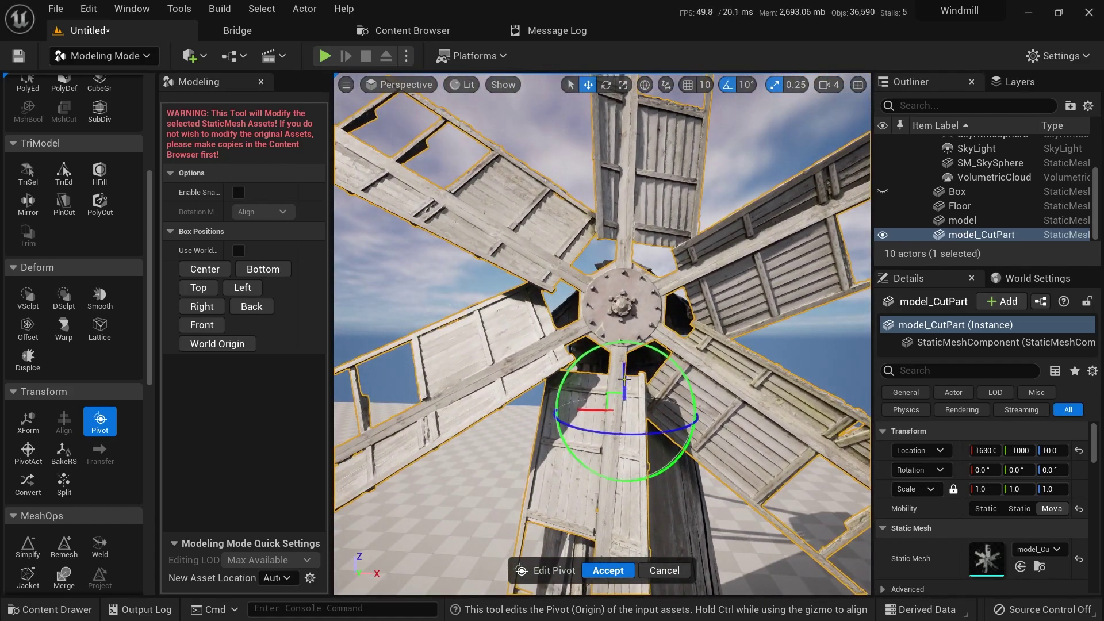
pyautogui.moveTo(623, 374); pyautogui.dragTo(623, 328)
pyautogui.moveTo(624, 327); pyautogui.dragTo(624, 328, button='right')
pyautogui.moveTo(619, 400); pyautogui.dragTo(619, 401, button='right')
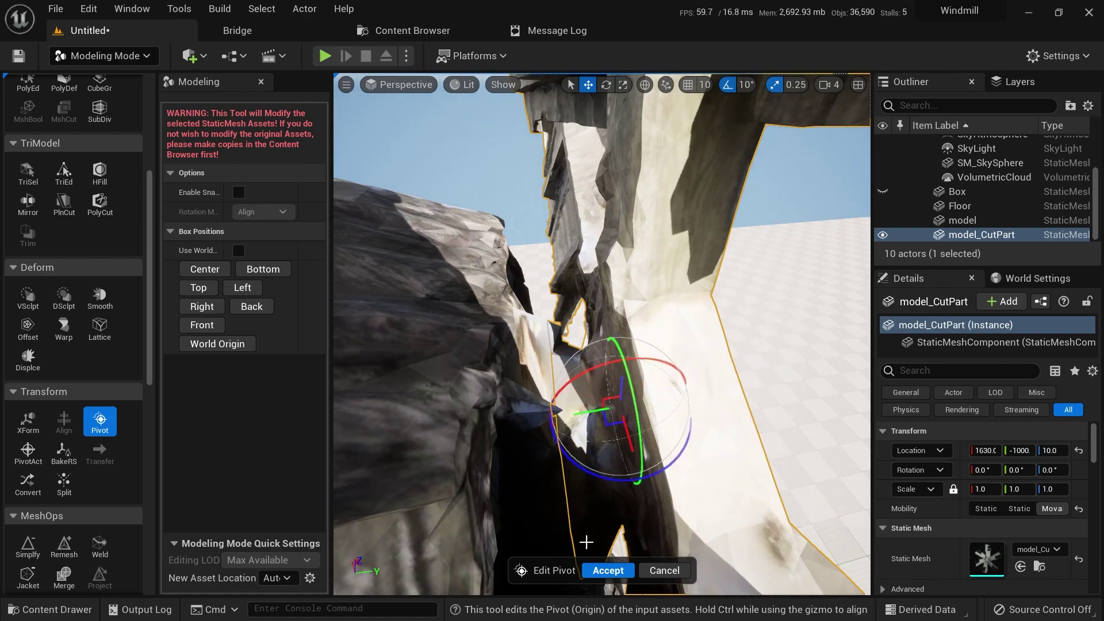
# Step: Fine-check the pivot's alignment with the middle of the hub and accept the pivot edit
pyautogui.moveTo(598, 541); pyautogui.dragTo(598, 540, button='right')
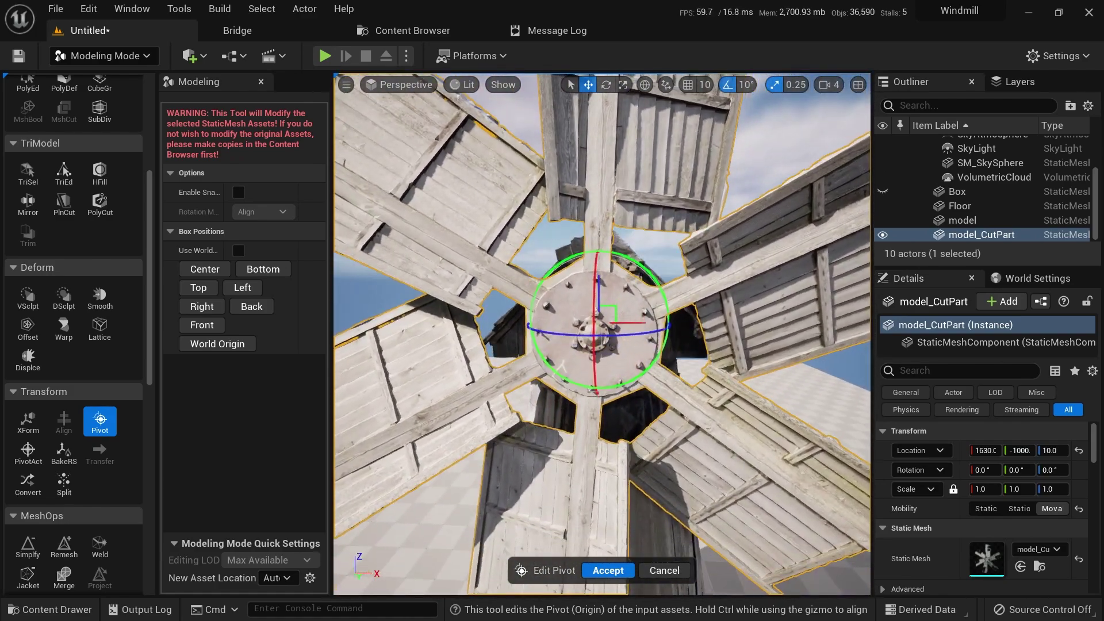
pyautogui.moveTo(625, 319); pyautogui.dragTo(624, 320, button='right')
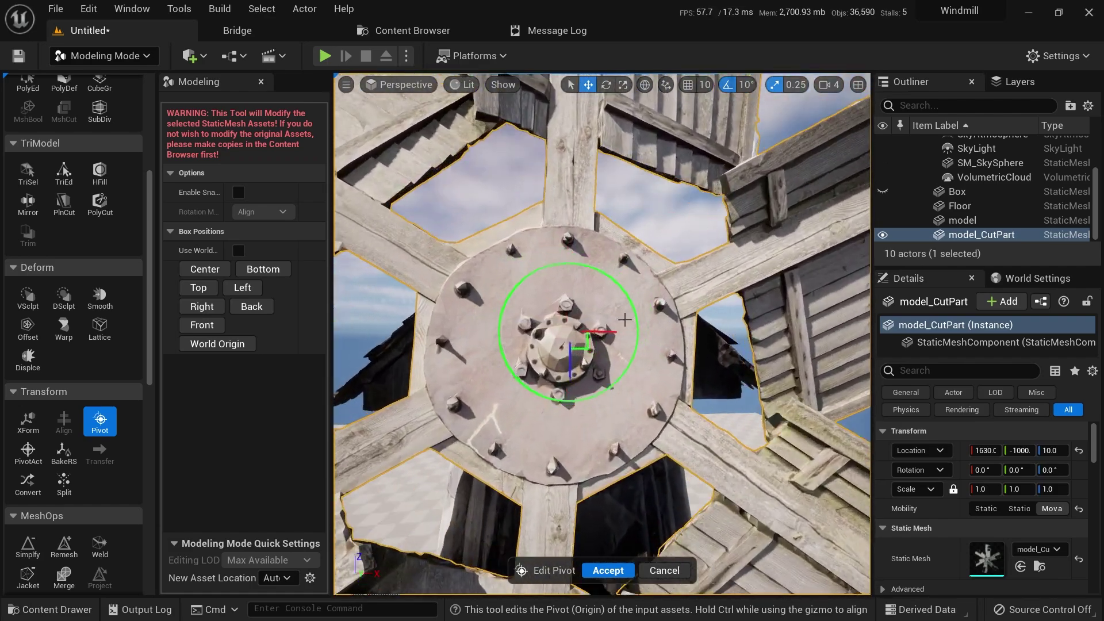
pyautogui.scroll(2, 561, 349)
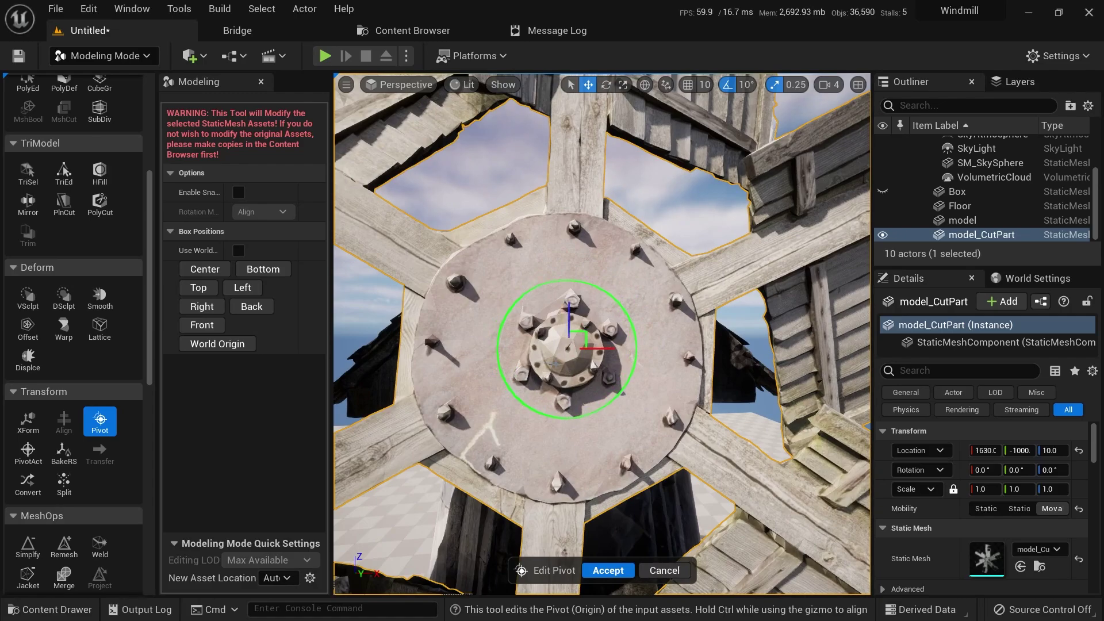
pyautogui.moveTo(554, 364); pyautogui.dragTo(554, 364, button='right')
pyautogui.click(608, 570)
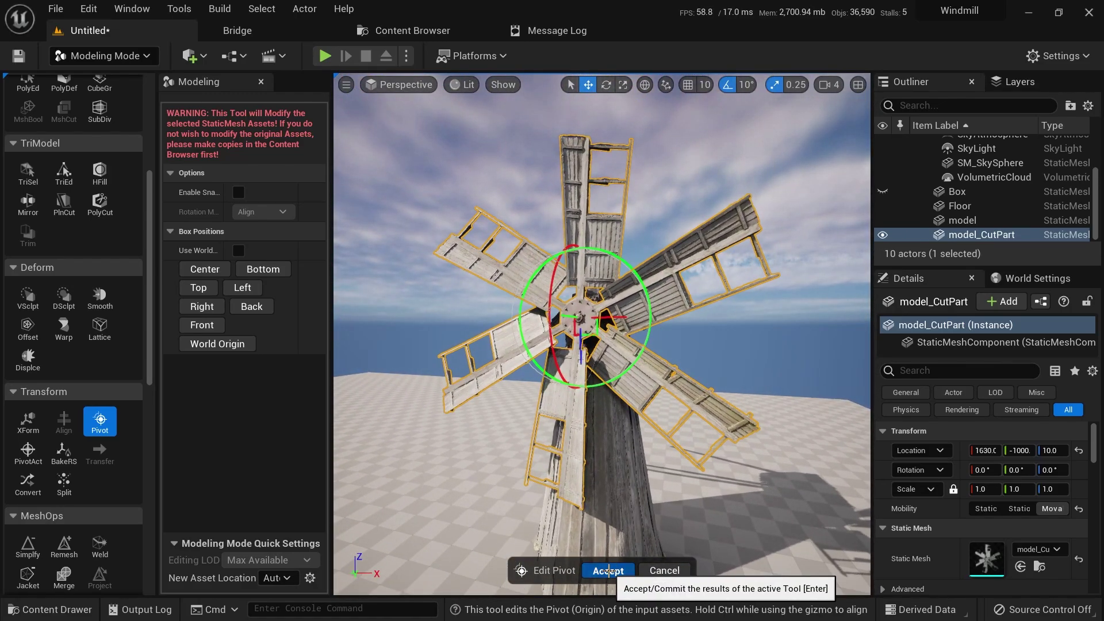
pyautogui.click(608, 571)
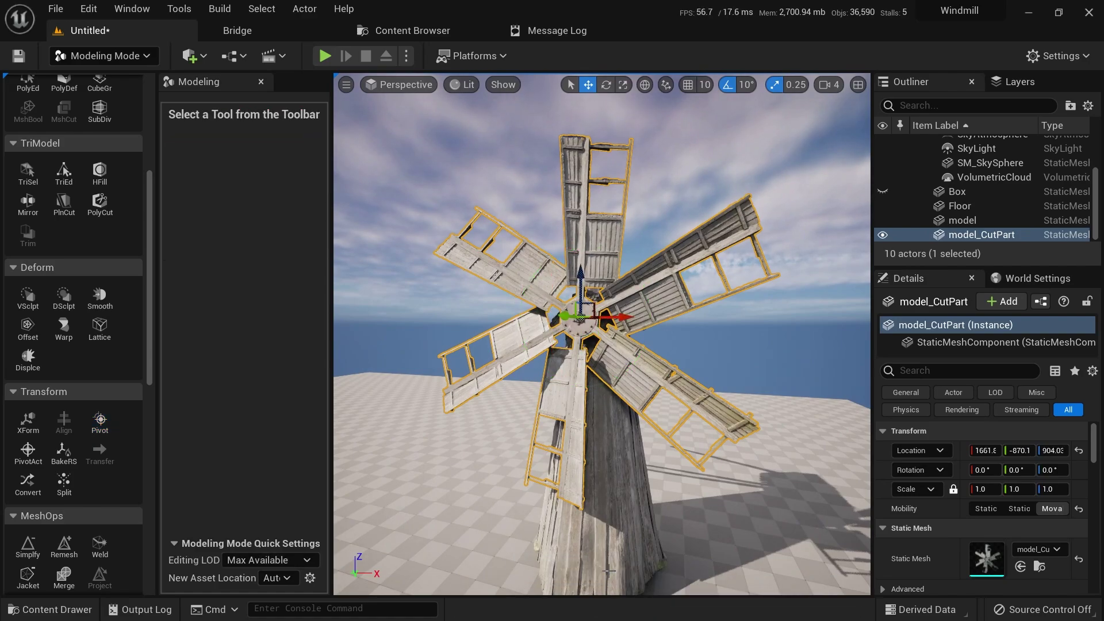
# Step: Turn off rotation grid snapping and rotate the separated blades freely about their new pivot
pyautogui.press('e')
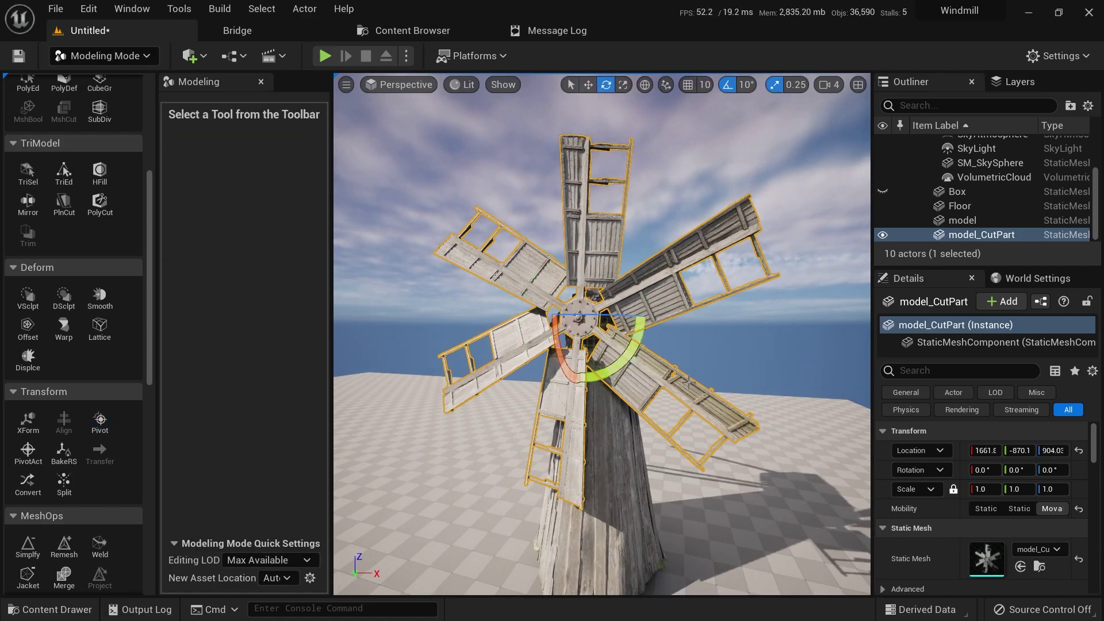
pyautogui.click(728, 85)
pyautogui.moveTo(625, 370); pyautogui.dragTo(682, 414)
pyautogui.moveTo(650, 318); pyautogui.dragTo(648, 318)
pyautogui.moveTo(648, 318); pyautogui.dragTo(648, 318, button='right')
pyautogui.scroll(6, 68, 136)
pyautogui.scroll(2, 68, 136)
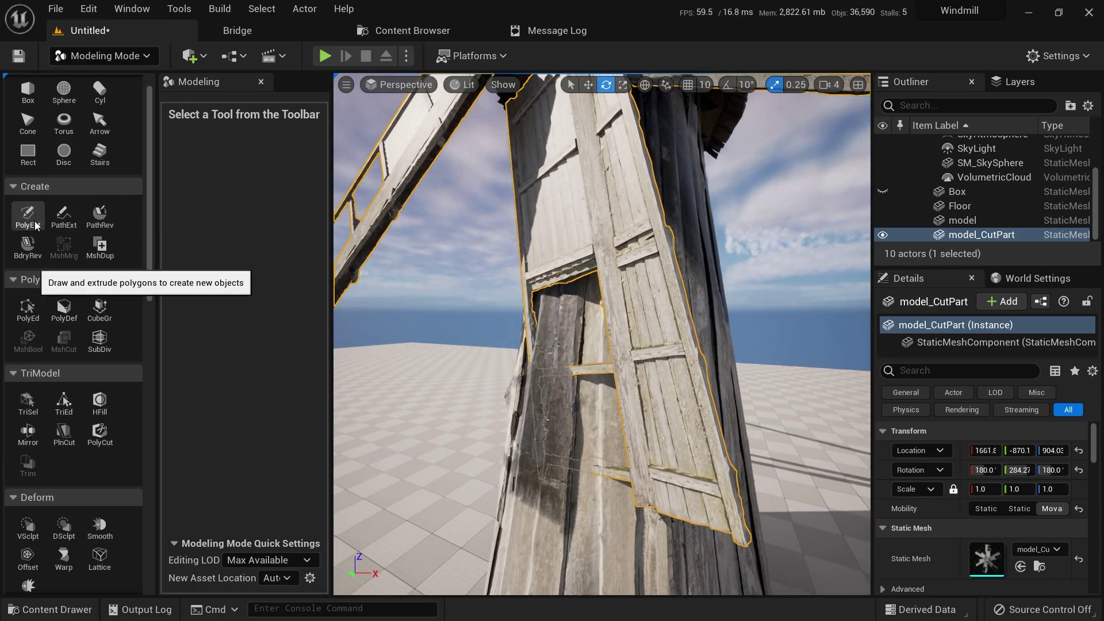
pyautogui.scroll(1, 47, 305)
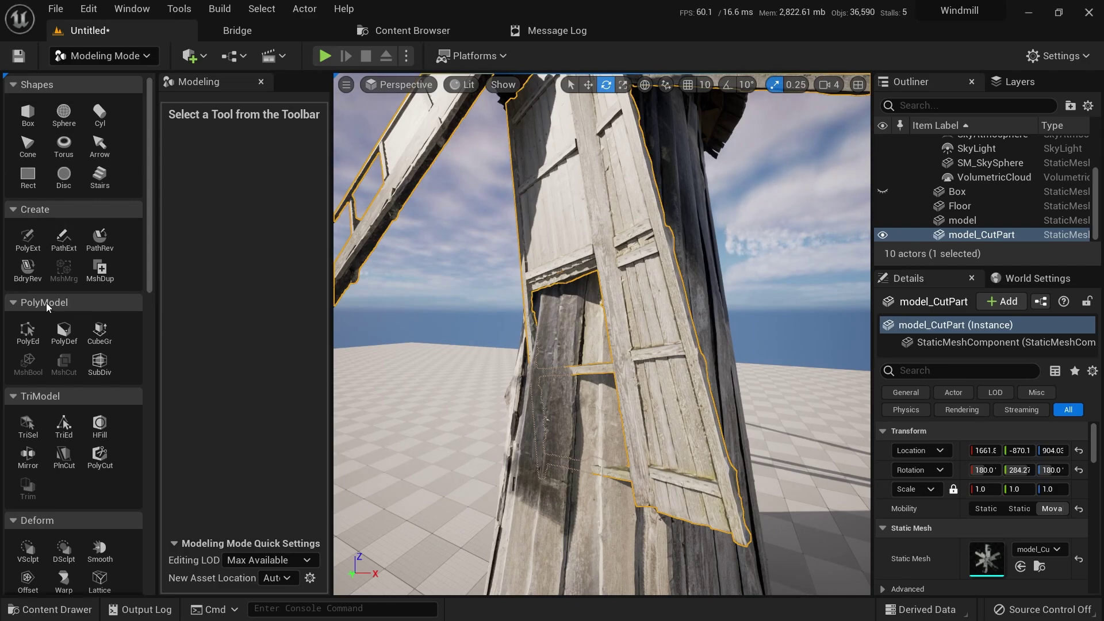
pyautogui.click(64, 329)
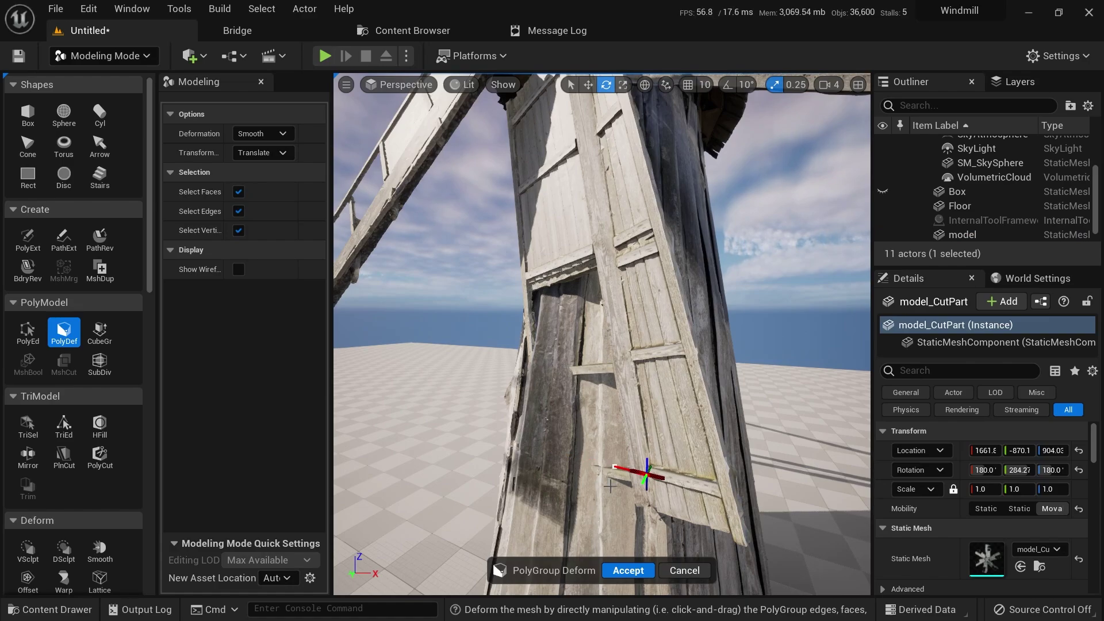
pyautogui.click(676, 573)
# Step: Spin the separated blades around the hub axis to test the rotation, checking them from the side
pyautogui.moveTo(633, 437); pyautogui.dragTo(590, 341, button='right')
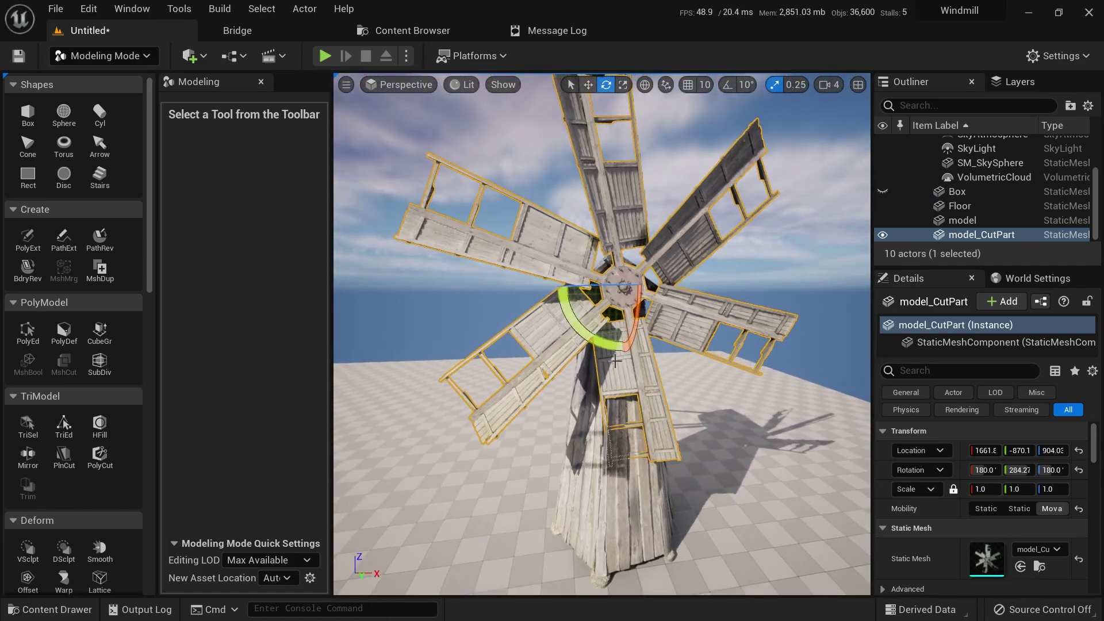
pyautogui.moveTo(589, 341); pyautogui.dragTo(589, 341)
pyautogui.moveTo(680, 282); pyautogui.dragTo(676, 261)
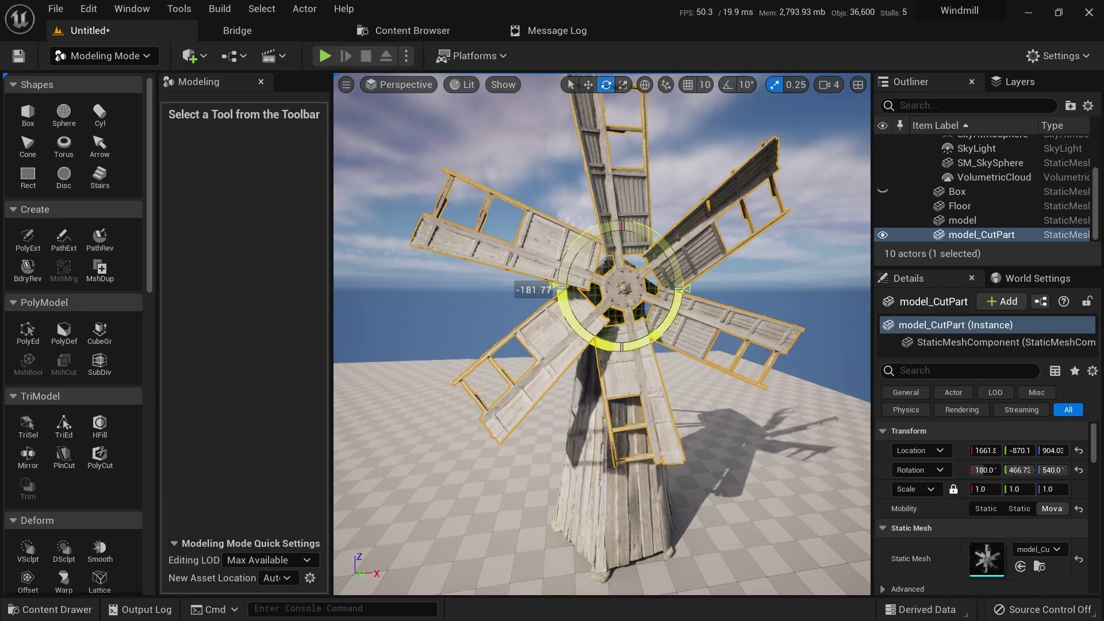
pyautogui.moveTo(676, 262); pyautogui.dragTo(678, 269)
pyautogui.press('d')
pyautogui.moveTo(678, 269)
pyautogui.mouseDown(button='right')
pyautogui.moveTo(707, 275)
pyautogui.moveTo(690, 241)
pyautogui.moveTo(638, 259)
pyautogui.moveTo(678, 269)
pyautogui.mouseUp(button='right')
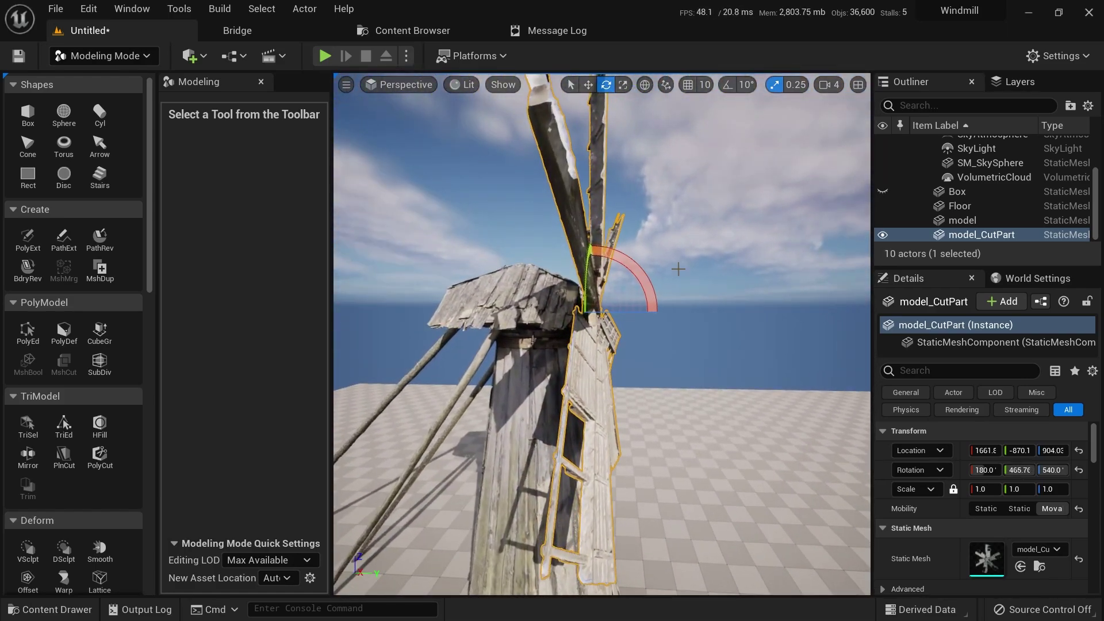
# Step: Tilt the separated blades slightly relative to the tower and spin them about the hub again
pyautogui.moveTo(643, 269); pyautogui.dragTo(639, 275)
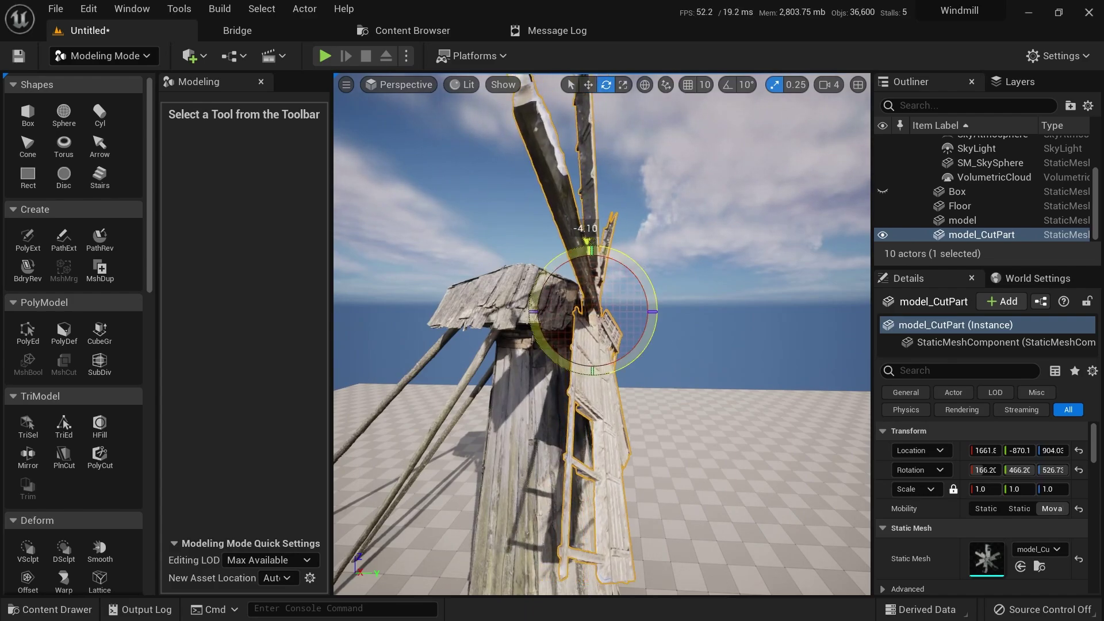
pyautogui.press('d')
pyautogui.moveTo(661, 288)
pyautogui.mouseDown(button='right')
pyautogui.moveTo(597, 305)
pyautogui.moveTo(552, 293)
pyautogui.moveTo(660, 288)
pyautogui.mouseUp(button='right')
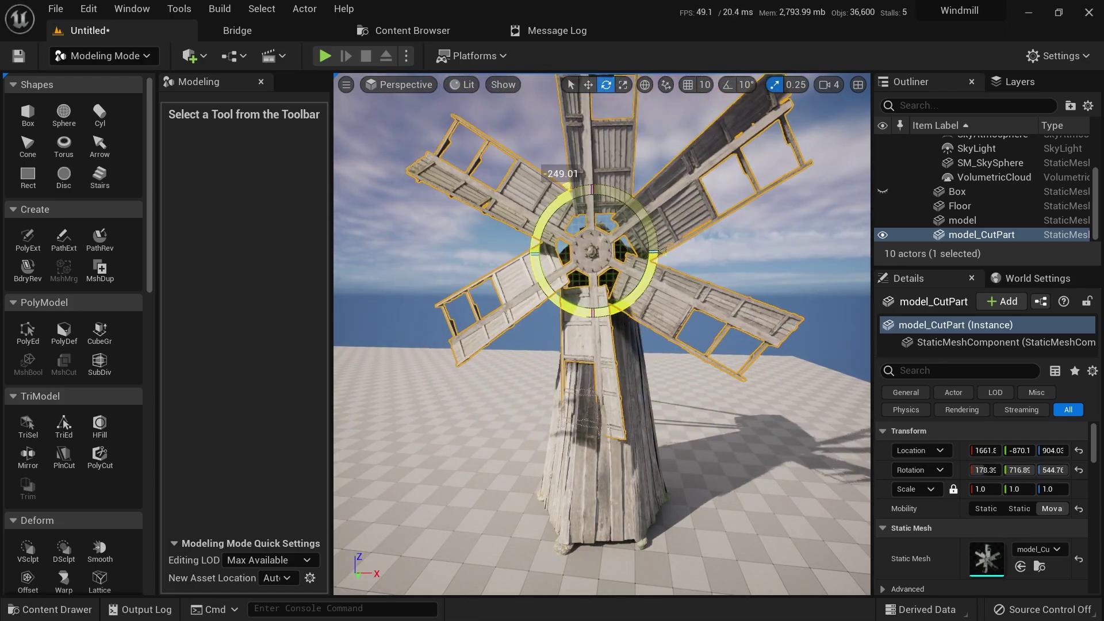
pyautogui.press('d')
pyautogui.moveTo(676, 273); pyautogui.dragTo(621, 274, button='right')
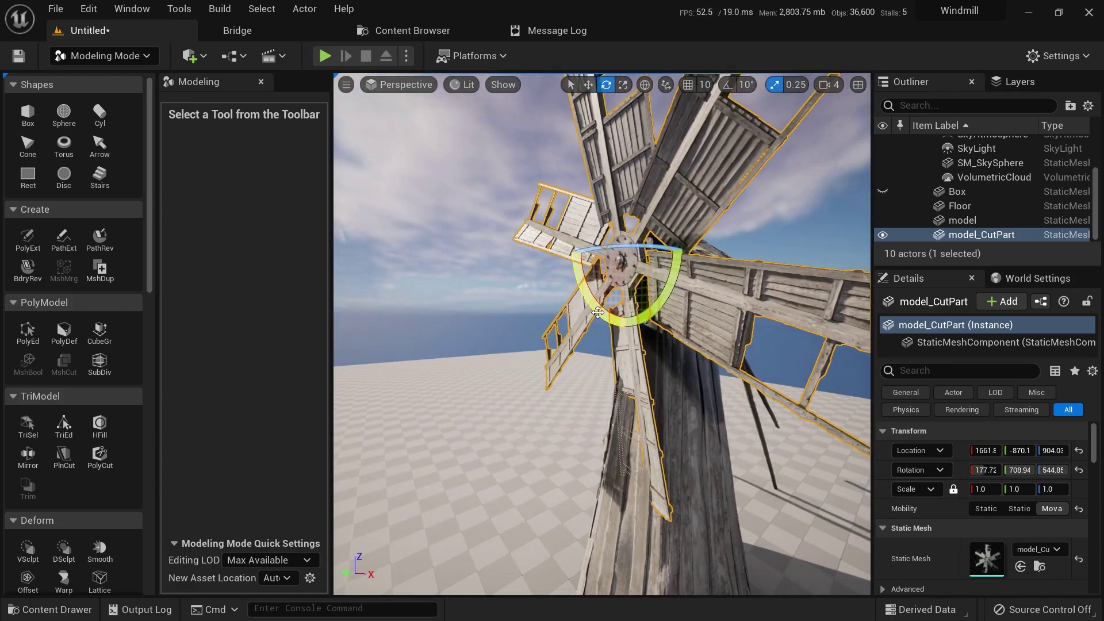
# Step: Try a further tilt of the separated blades and spin them about the hub
pyautogui.moveTo(655, 311); pyautogui.dragTo(646, 323)
pyautogui.moveTo(628, 192); pyautogui.dragTo(632, 198)
pyautogui.press('a')
pyautogui.moveTo(661, 321)
pyautogui.mouseDown(button='right')
pyautogui.moveTo(724, 321)
pyautogui.moveTo(661, 321)
pyautogui.mouseUp(button='right')
pyautogui.press('s')
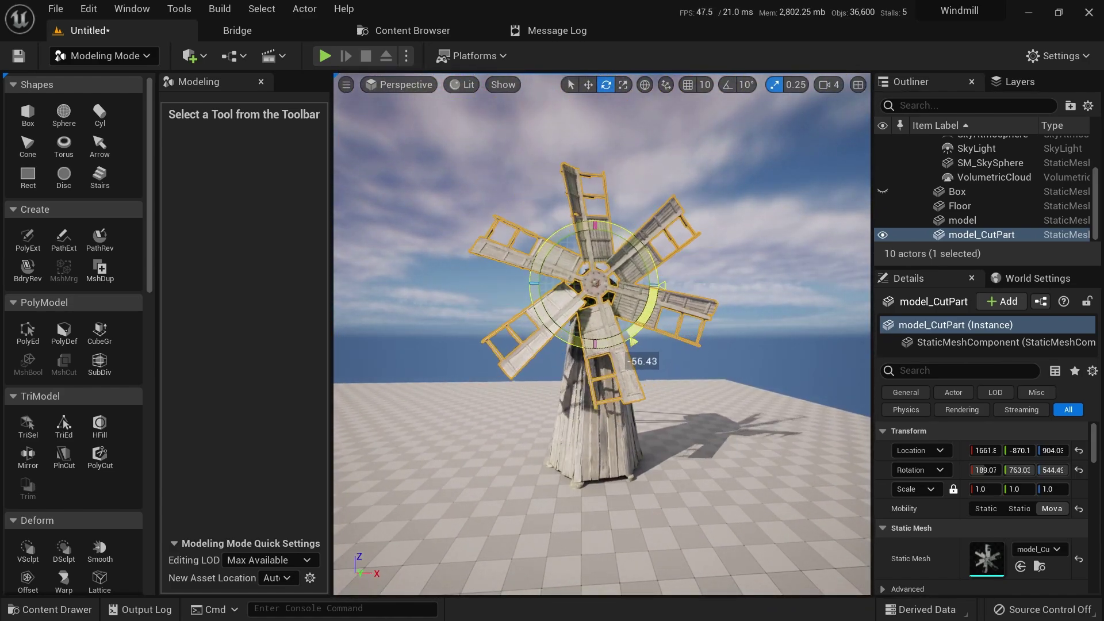
pyautogui.moveTo(531, 315); pyautogui.dragTo(526, 300)
# Step: Inspect the blades' clearance from the tower at several angles and undo the last two rotations
pyautogui.press('d')
pyautogui.moveTo(526, 300); pyautogui.dragTo(212, 305, button='right')
pyautogui.press('w')
pyautogui.press('d')
pyautogui.press('w')
pyautogui.press('s')
pyautogui.moveTo(602, 333); pyautogui.dragTo(550, 311, button='right')
pyautogui.press('d')
pyautogui.press('w')
pyautogui.moveTo(694, 333); pyautogui.dragTo(629, 333, button='right')
pyautogui.hotkey('ctrl', 'z')
pyautogui.hotkey('ctrl', 'z')
pyautogui.press('s')
pyautogui.press('w')
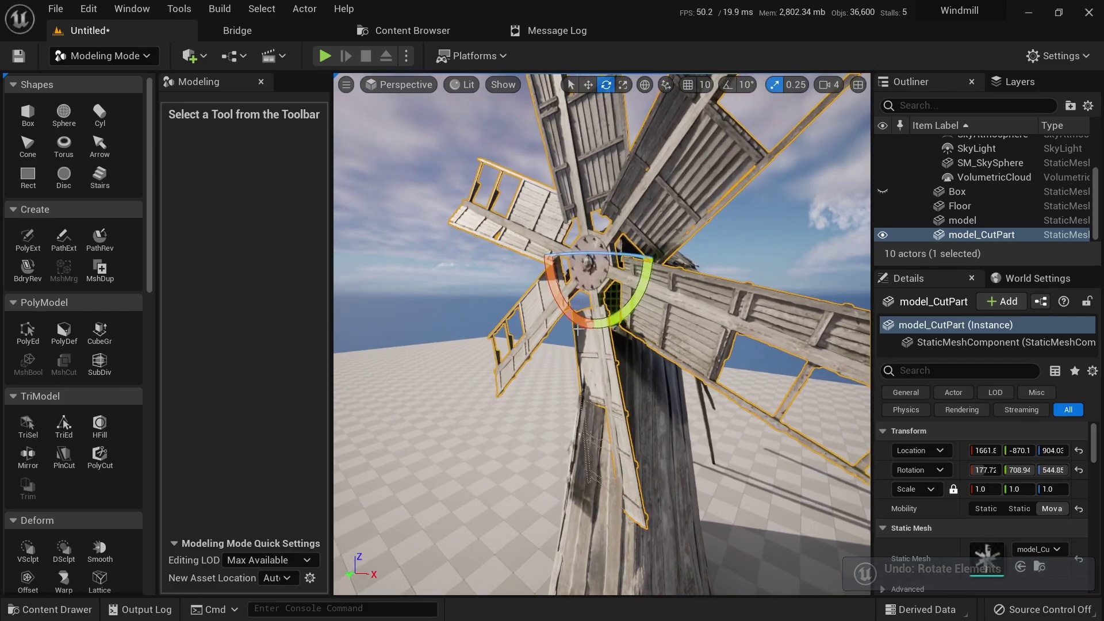
# Step: Tilt the separated blades a few degrees relative to the tower and spin them about the hub
pyautogui.moveTo(566, 305); pyautogui.dragTo(552, 286)
pyautogui.moveTo(596, 194); pyautogui.dragTo(596, 198)
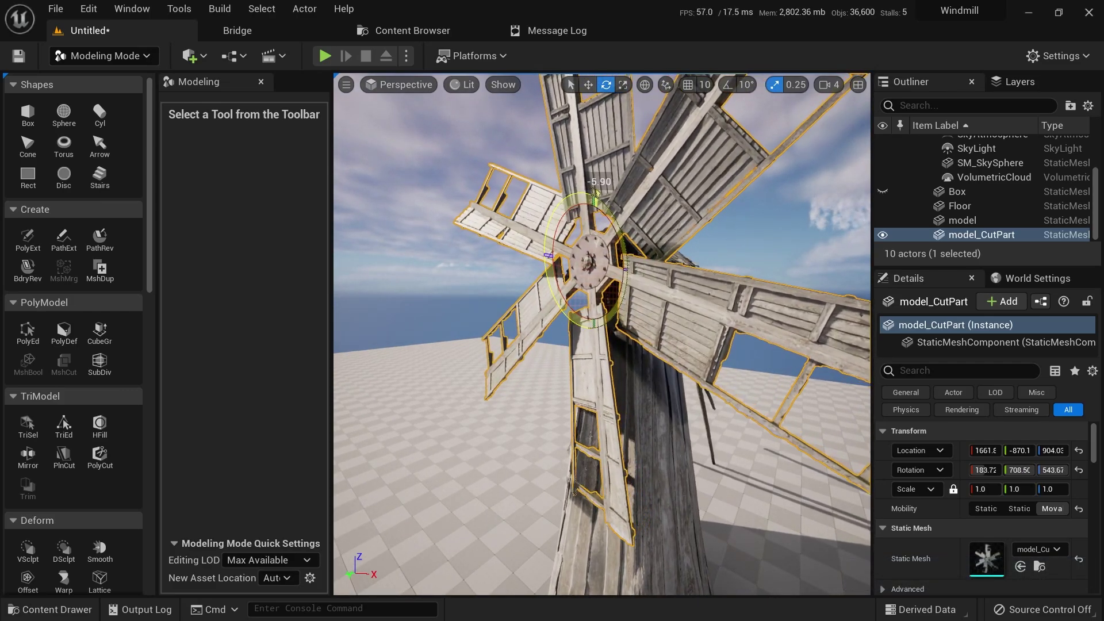
pyautogui.press('s')
pyautogui.moveTo(593, 350)
pyautogui.mouseDown(button='right')
pyautogui.moveTo(610, 339)
pyautogui.moveTo(593, 350)
pyautogui.mouseUp(button='right')
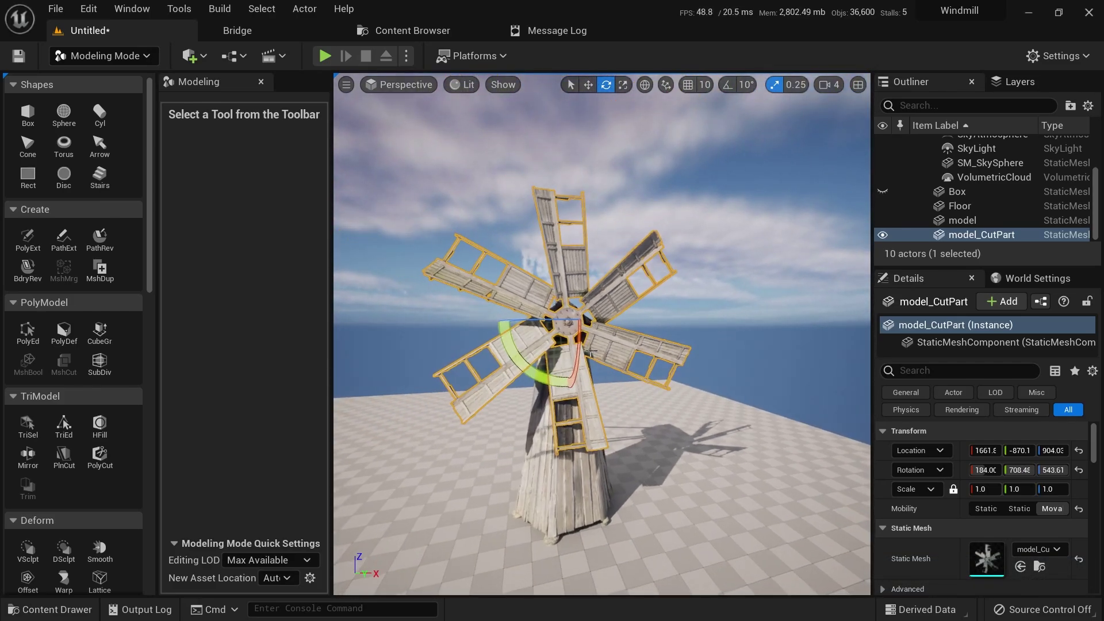
pyautogui.moveTo(612, 369)
pyautogui.mouseDown()
pyautogui.moveTo(575, 390)
pyautogui.moveTo(624, 357)
pyautogui.moveTo(615, 366)
pyautogui.mouseUp()
# Step: Switch the editor from Modeling mode to Select mode and view the windmill as a whole
pyautogui.moveTo(615, 366); pyautogui.dragTo(564, 403, button='right')
pyautogui.press('w')
pyautogui.scroll(3, 677, 480)
pyautogui.hotkey('shift', '1')
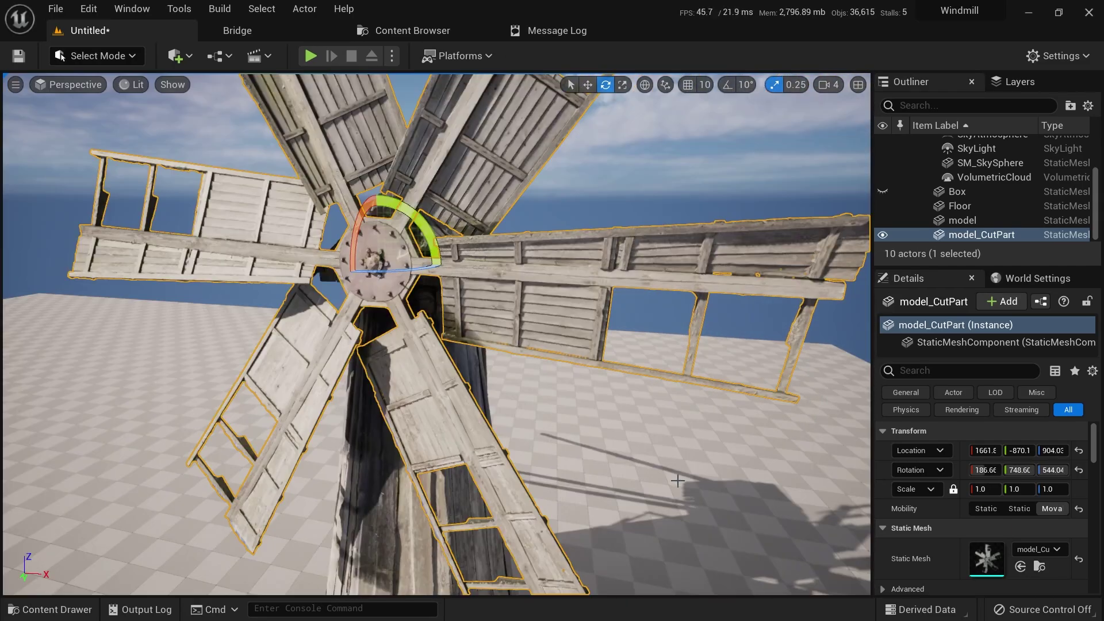
pyautogui.moveTo(545, 360)
pyautogui.mouseDown(button='right')
pyautogui.moveTo(489, 380)
pyautogui.moveTo(546, 359)
pyautogui.mouseUp(button='right')
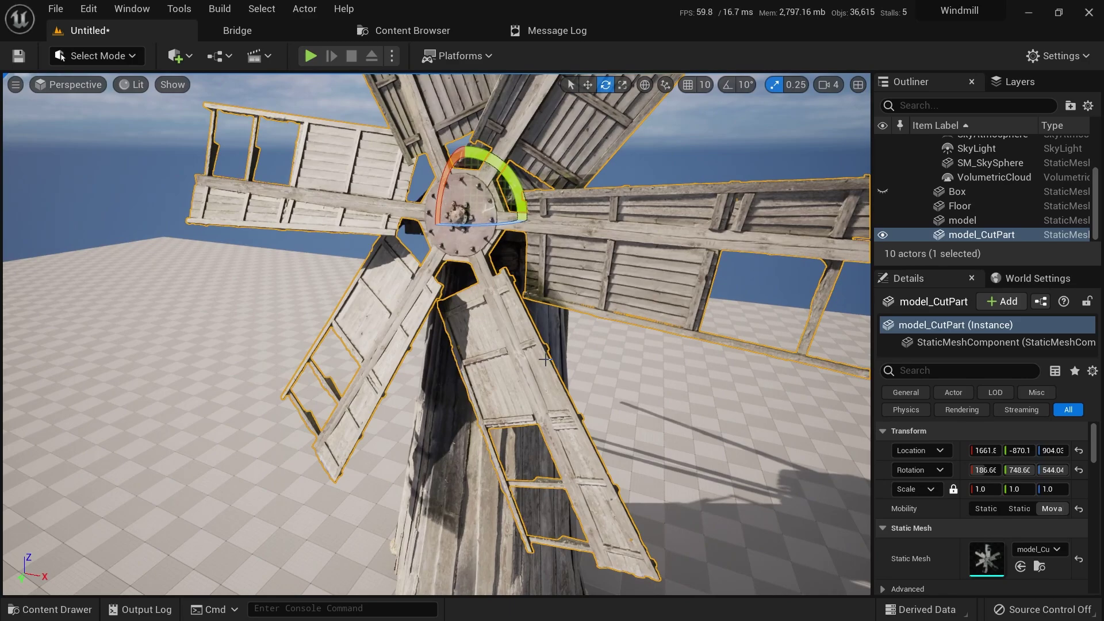
pyautogui.scroll(-6, 466, 234)
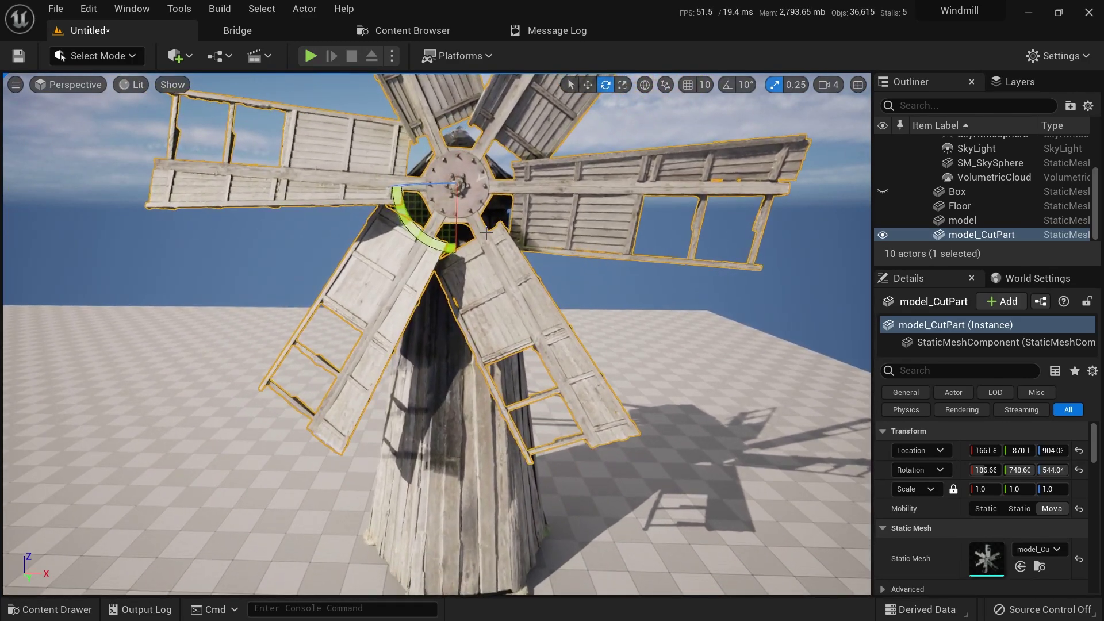
pyautogui.moveTo(486, 232); pyautogui.dragTo(484, 204, button='right')
# Step: Save all modified content, saving the level in the Content folder as MYLEVEL
pyautogui.click(415, 36)
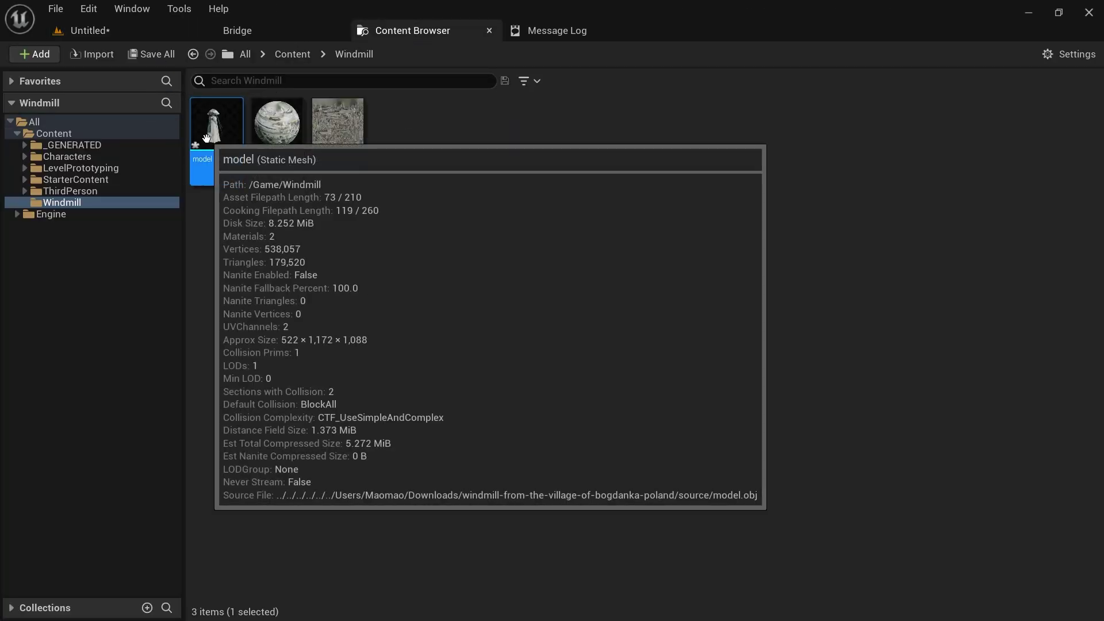
pyautogui.click(153, 36)
pyautogui.click(439, 29)
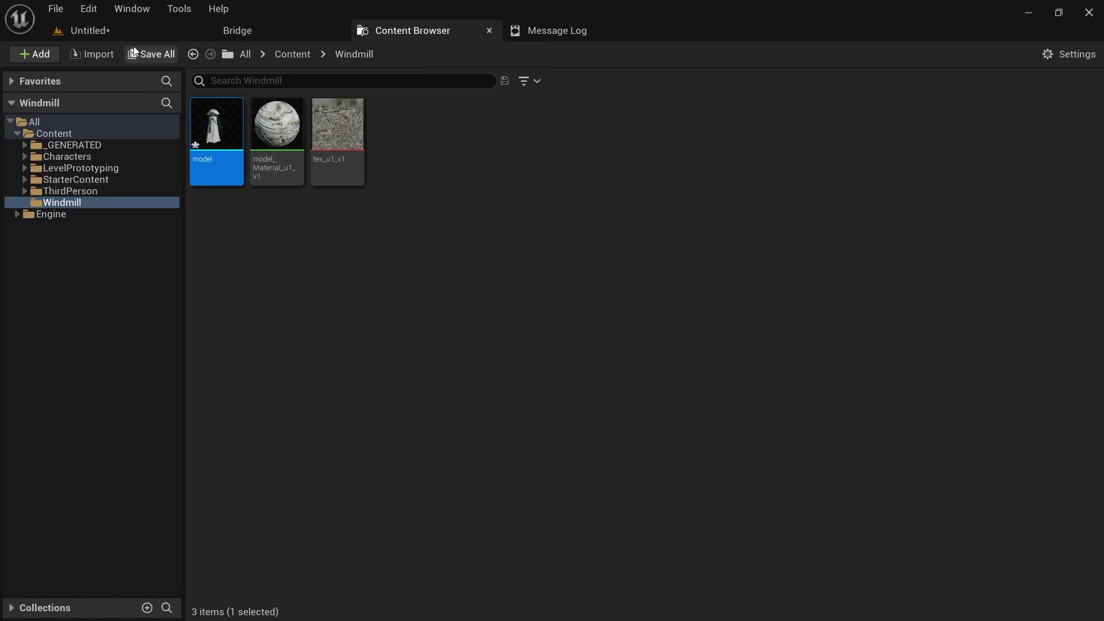
pyautogui.click(151, 54)
pyautogui.click(660, 478)
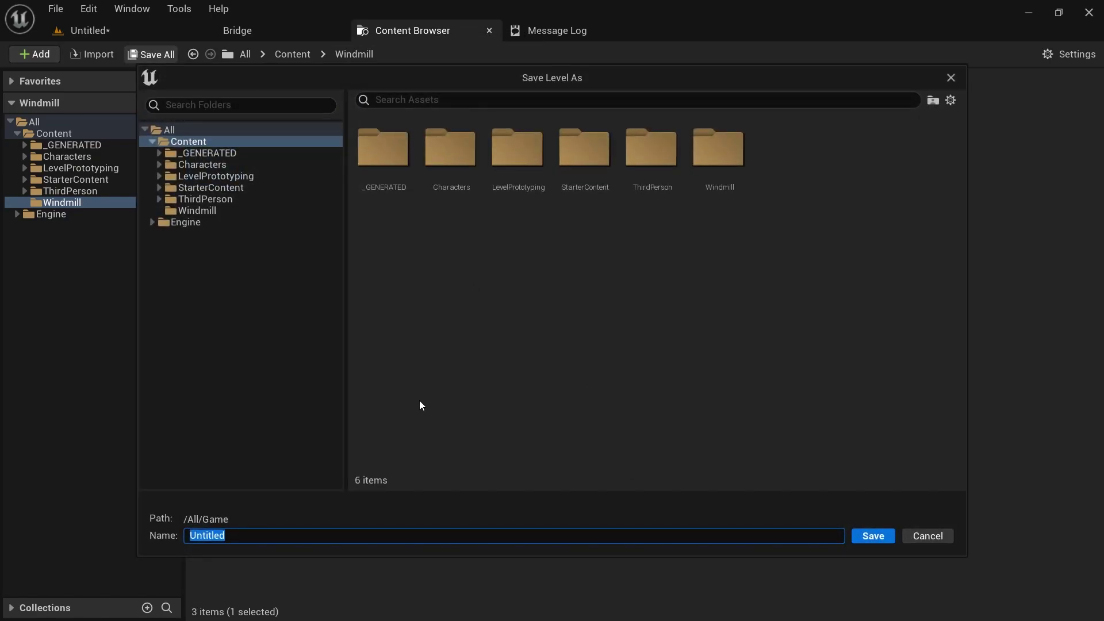
pyautogui.write('MYLEVEL')
pyautogui.press('Return')
pyautogui.click(357, 286)
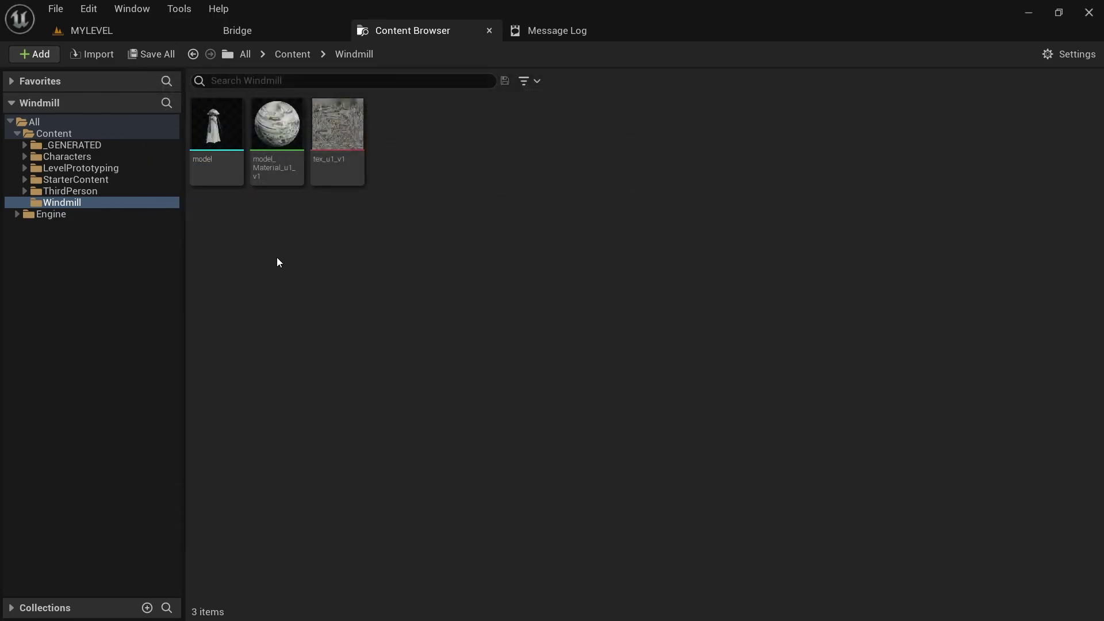
# Step: Move the model_CutPart mesh from the user's subfolder of _GENERATED into the Windmill folder and open that folder
pyautogui.click(96, 144)
pyautogui.doubleClick(195, 136)
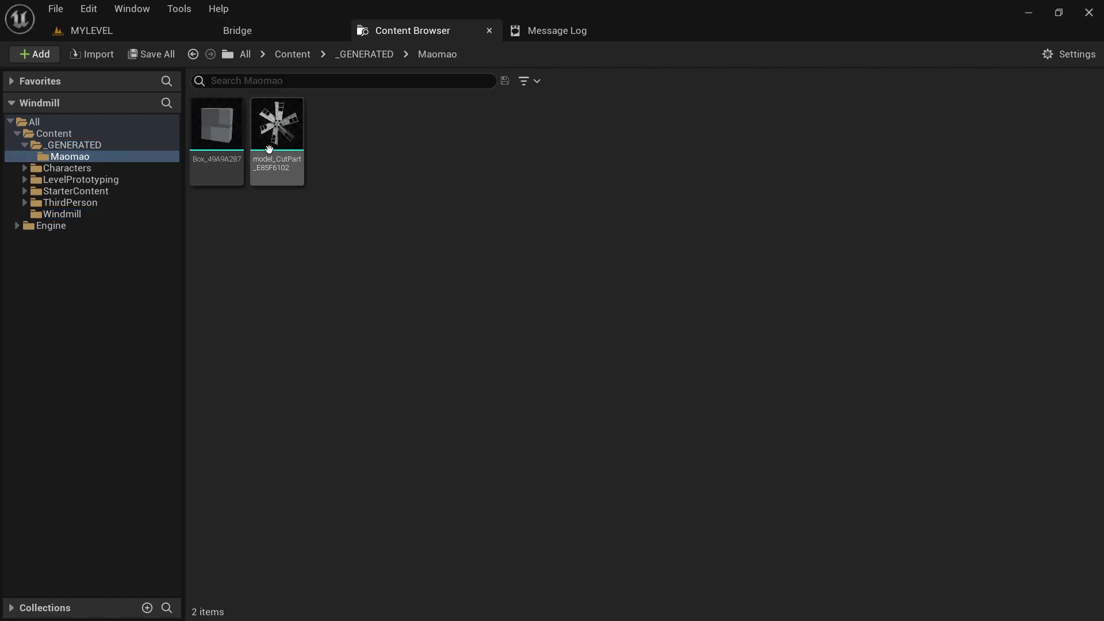
pyautogui.moveTo(274, 138); pyautogui.dragTo(60, 216)
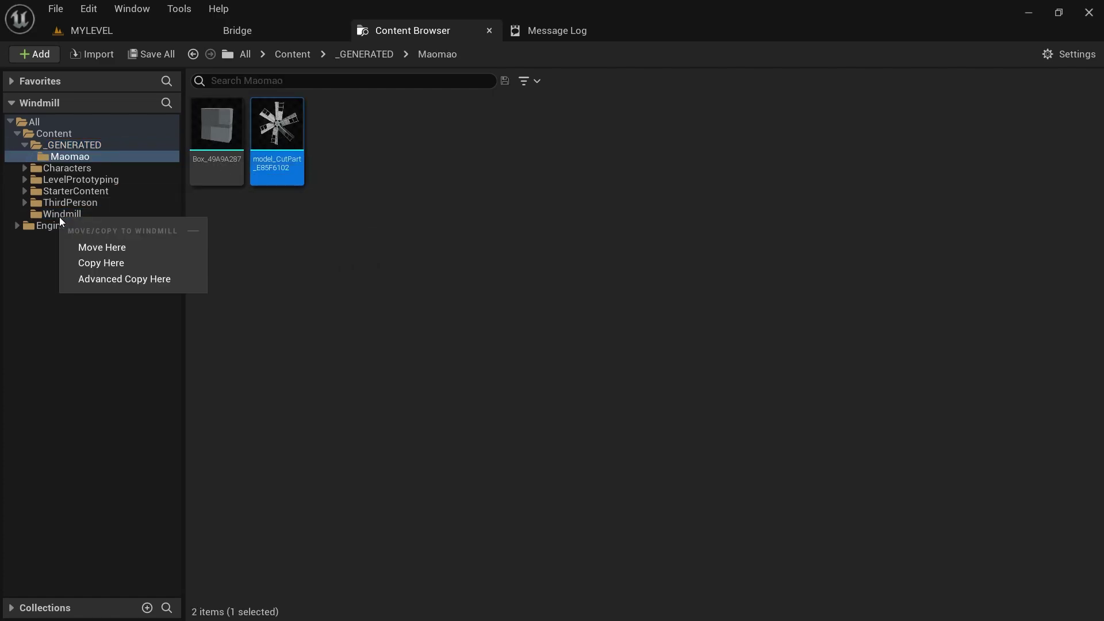
pyautogui.click(101, 247)
pyautogui.click(71, 213)
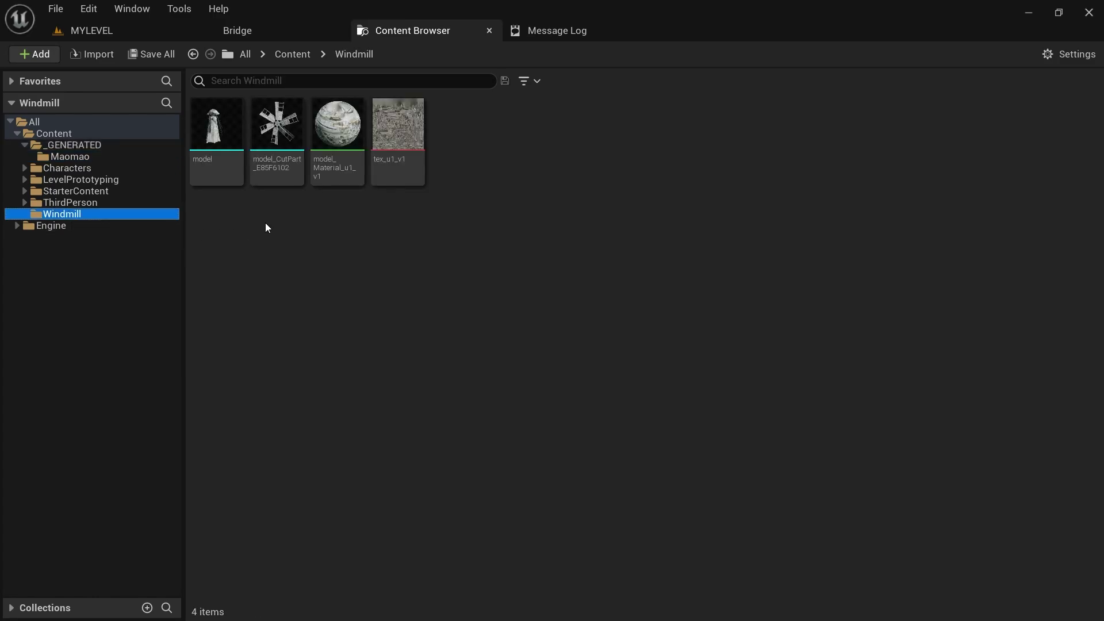
pyautogui.click(277, 169)
# Step: Create an Actor Blueprint class named BP_Windmill_Rotator in the Windmill folder
pyautogui.click(340, 252)
pyautogui.rightClick(356, 260)
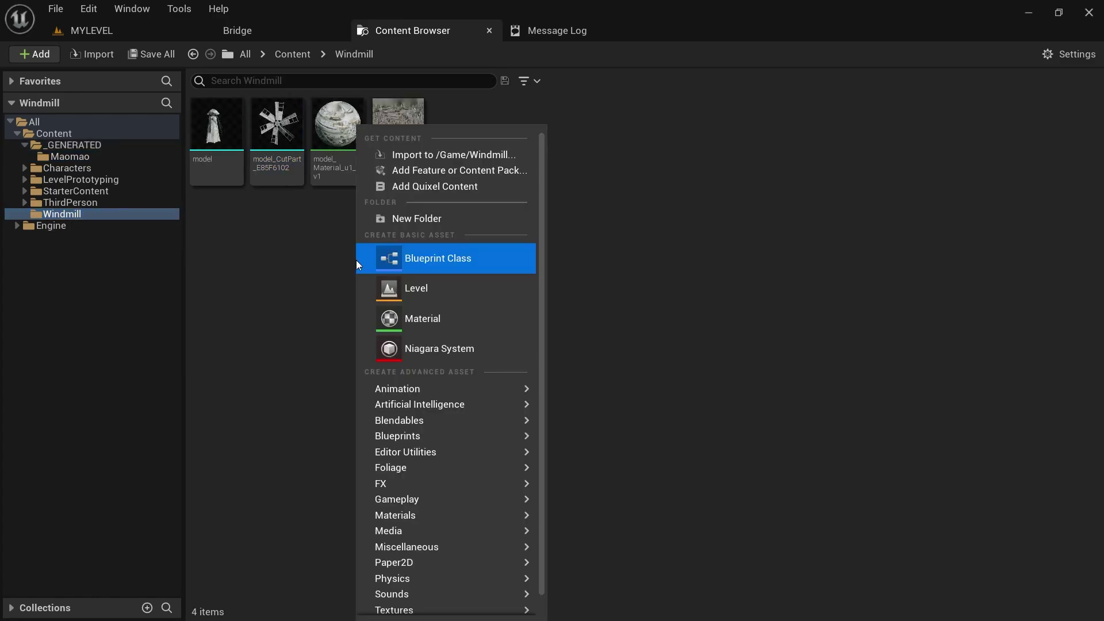
pyautogui.click(459, 264)
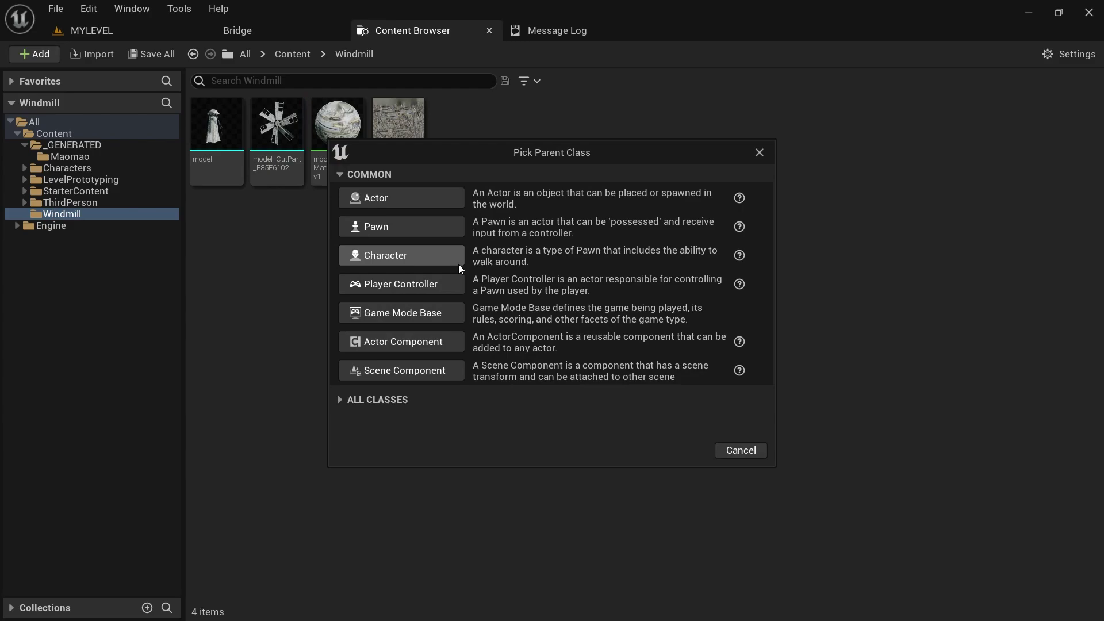
pyautogui.click(438, 196)
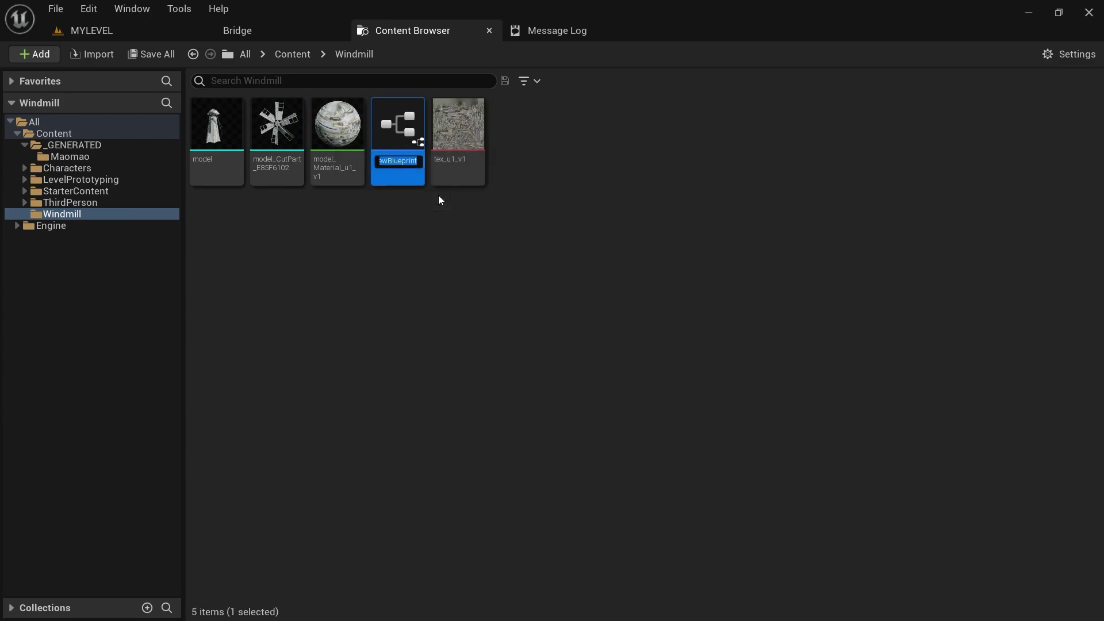
pyautogui.write('BP_Windmill_Rotator')
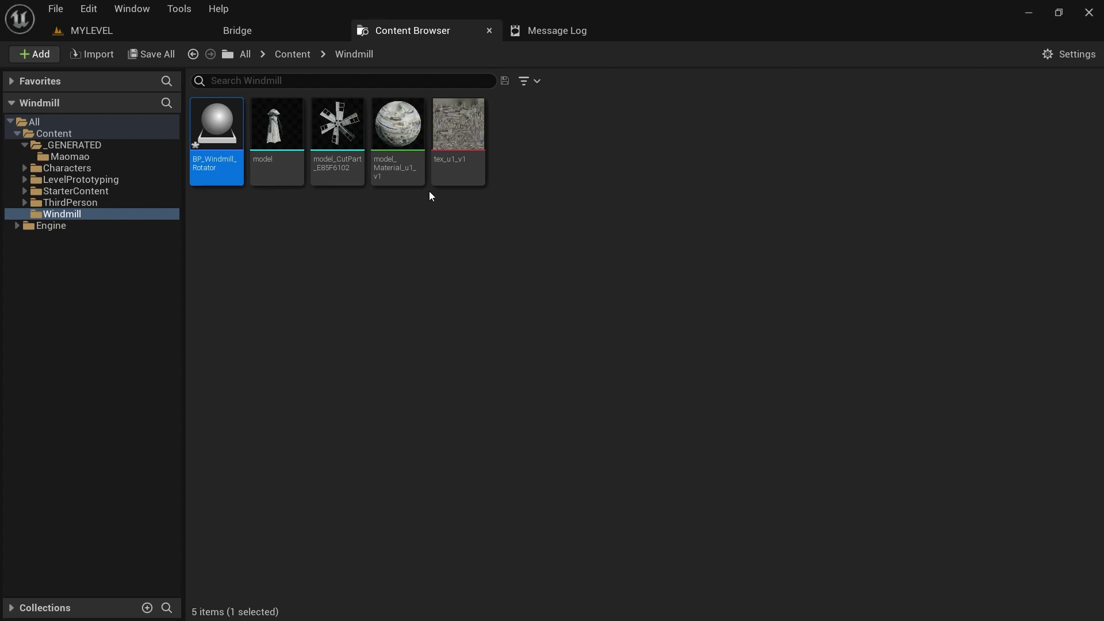
# Step: Open the BP_Windmill_Rotator Blueprint for editing and close the Message Log, Content Browser and Bridge tabs
pyautogui.doubleClick(210, 119)
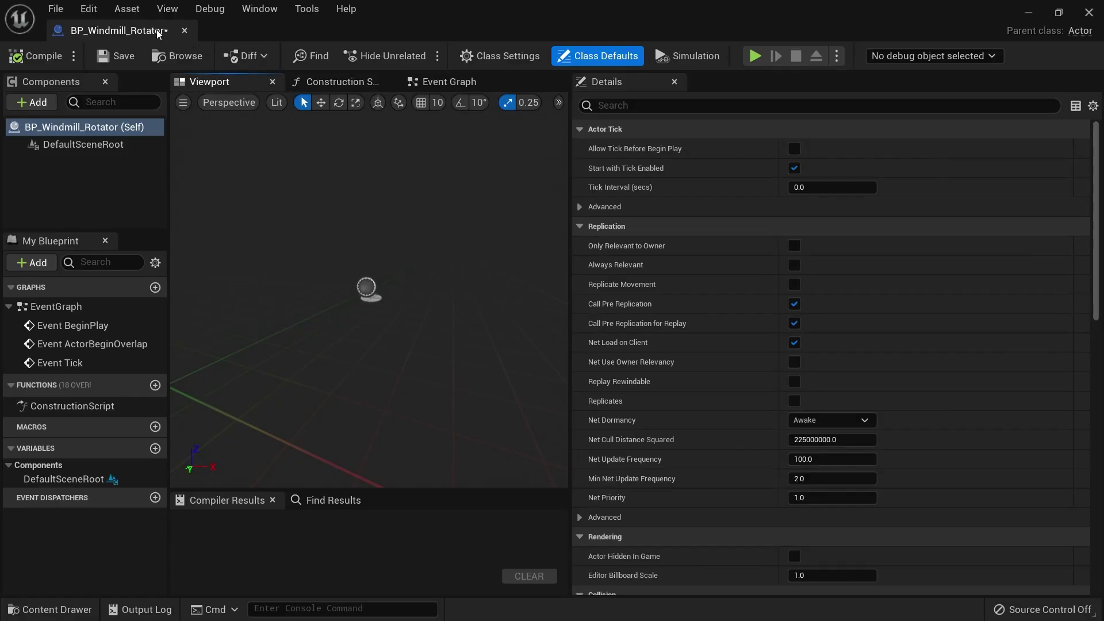
pyautogui.moveTo(158, 31); pyautogui.dragTo(671, 25)
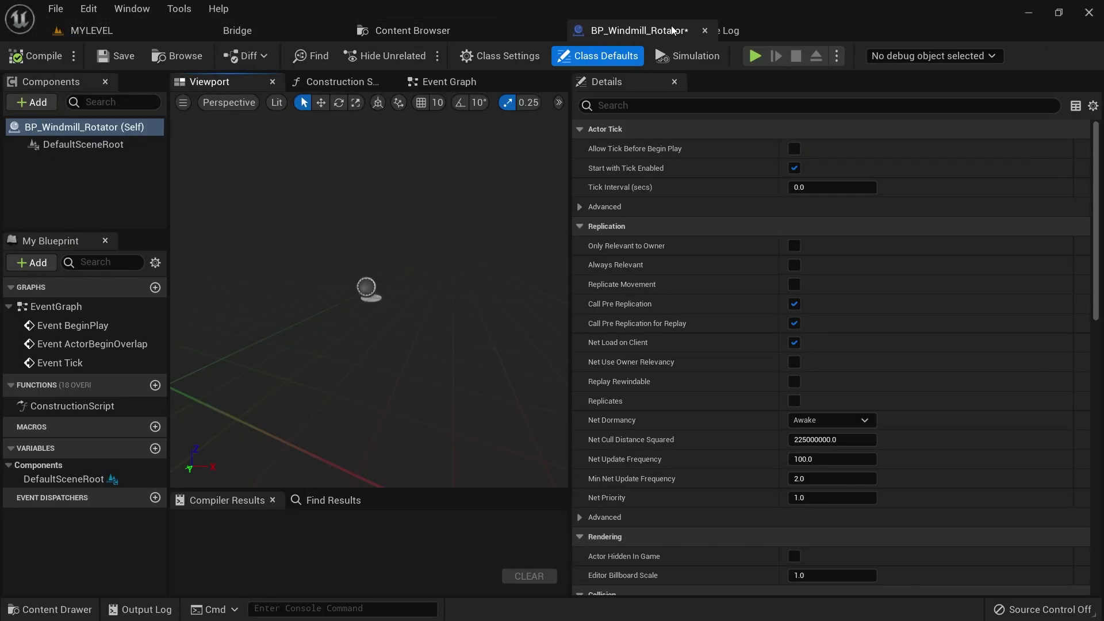
pyautogui.middleClick(694, 39)
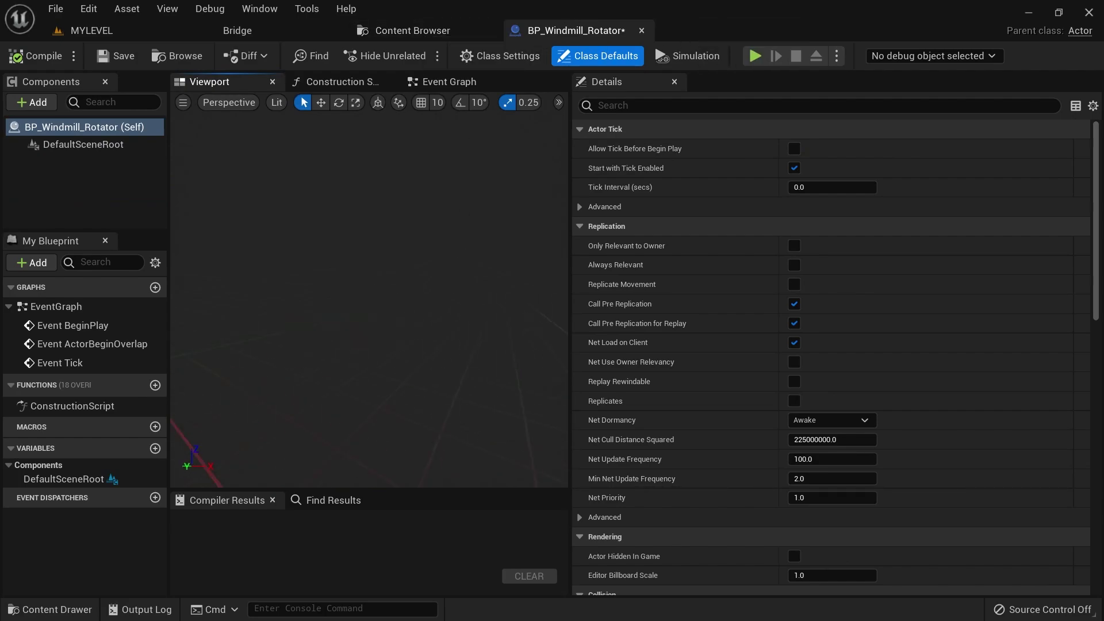
pyautogui.moveTo(368, 290)
pyautogui.mouseDown(button='right')
pyautogui.moveTo(426, 302)
pyautogui.moveTo(382, 286)
pyautogui.mouseUp(button='right')
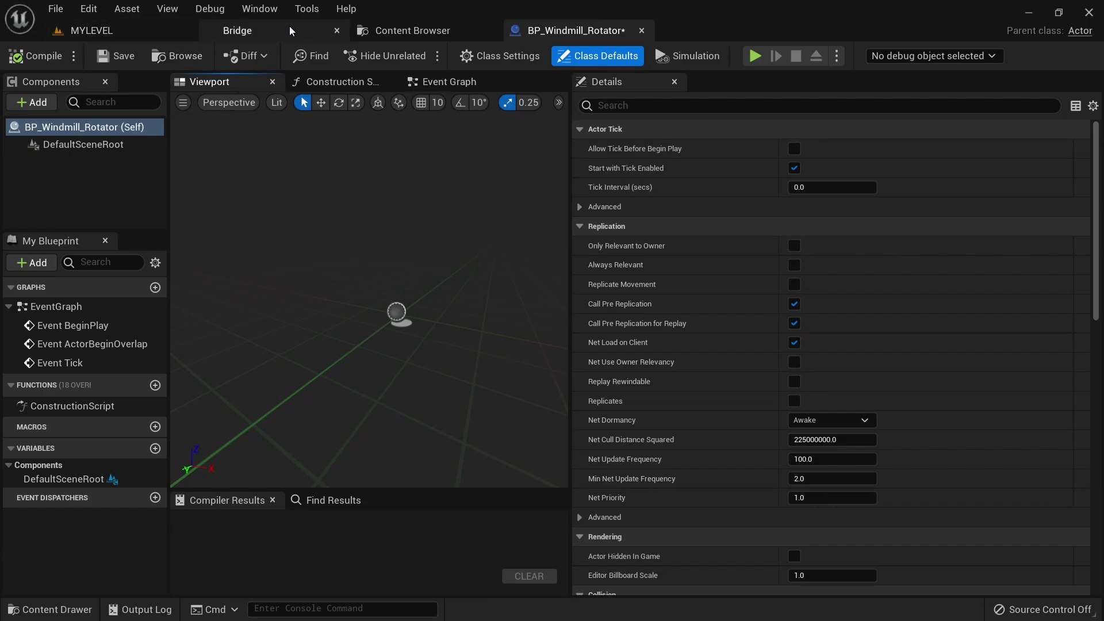
pyautogui.middleClick(264, 28)
pyautogui.middleClick(265, 26)
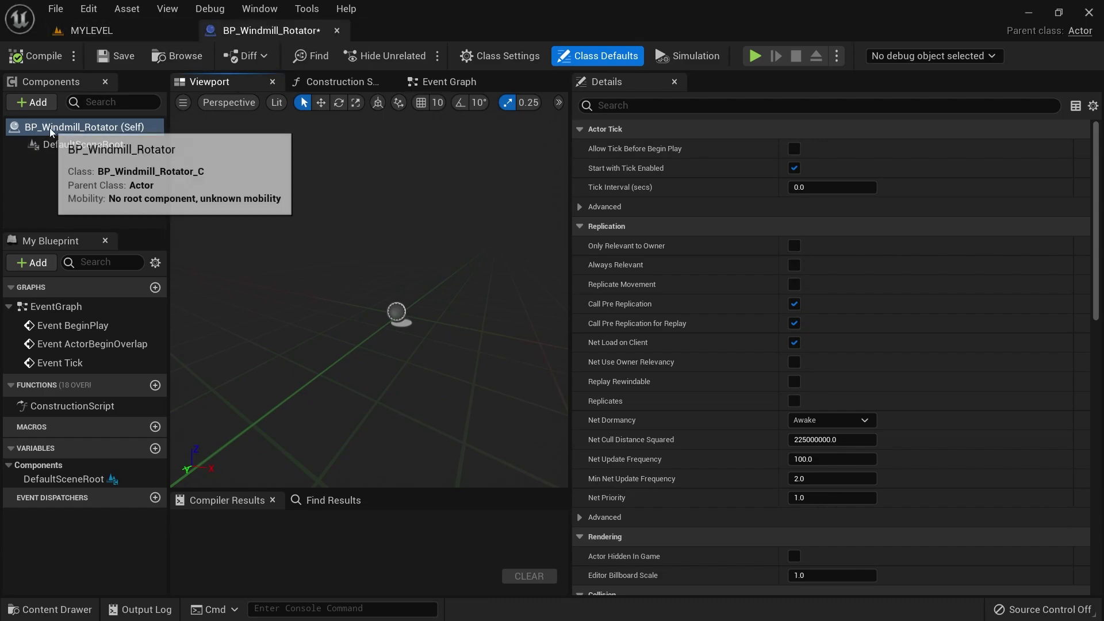
# Step: Add a Static Mesh component to the BP_Windmill_Rotator Blueprint
pyautogui.click(34, 102)
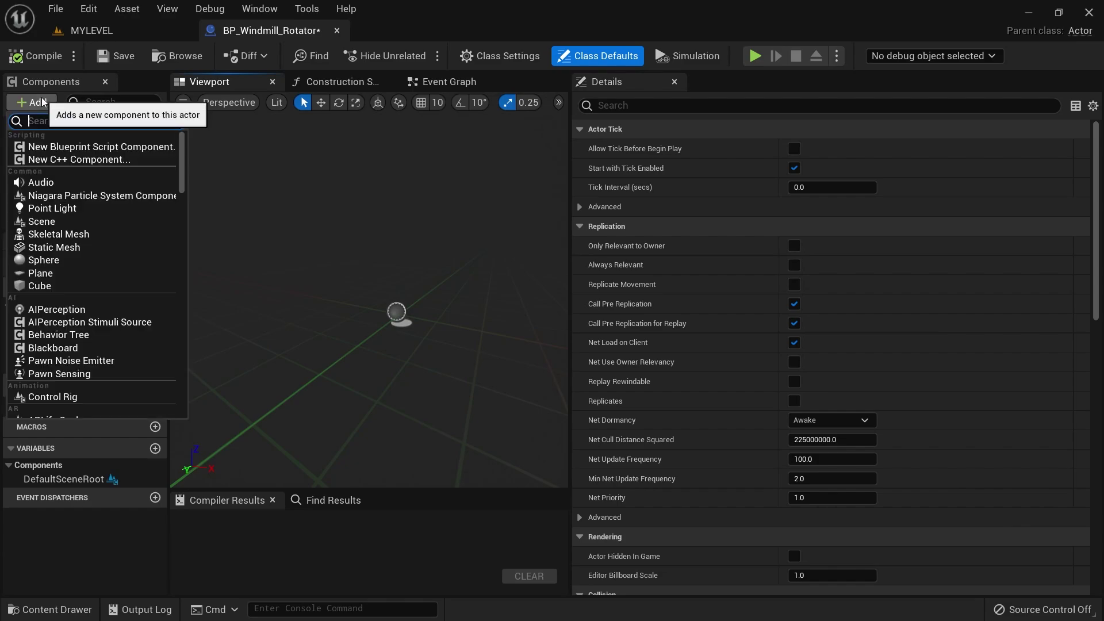
pyautogui.write('s')
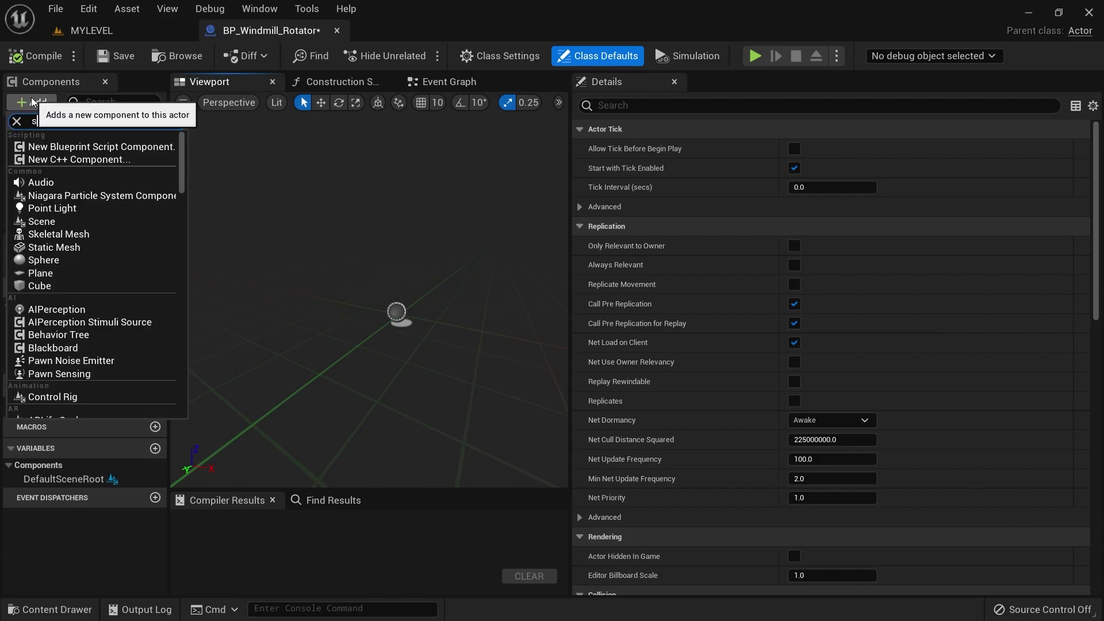
pyautogui.write('tatic')
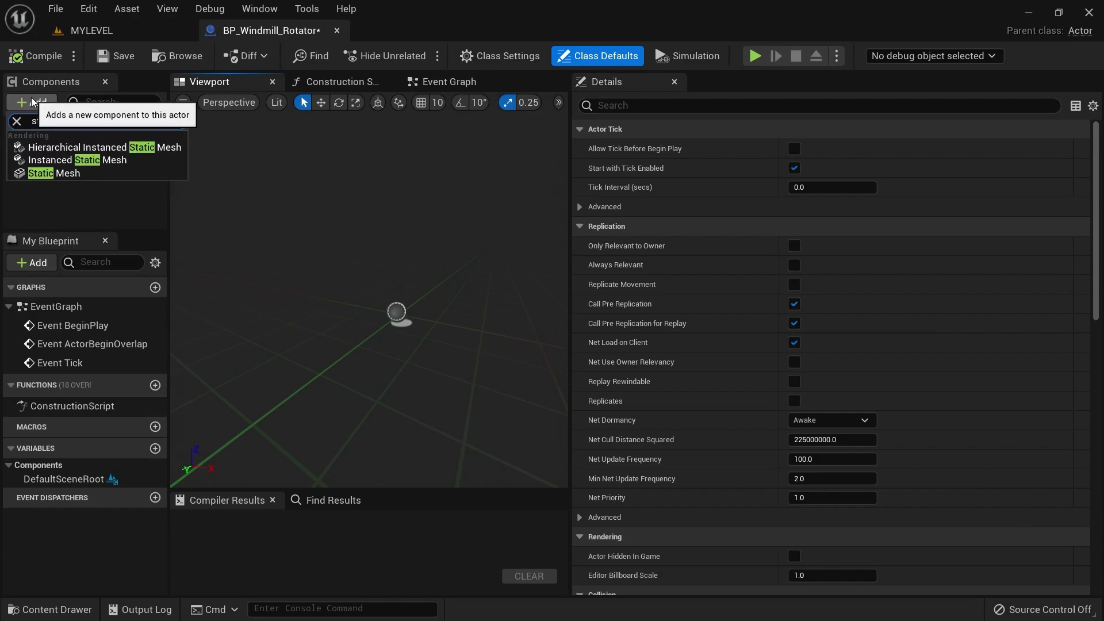
pyautogui.click(68, 173)
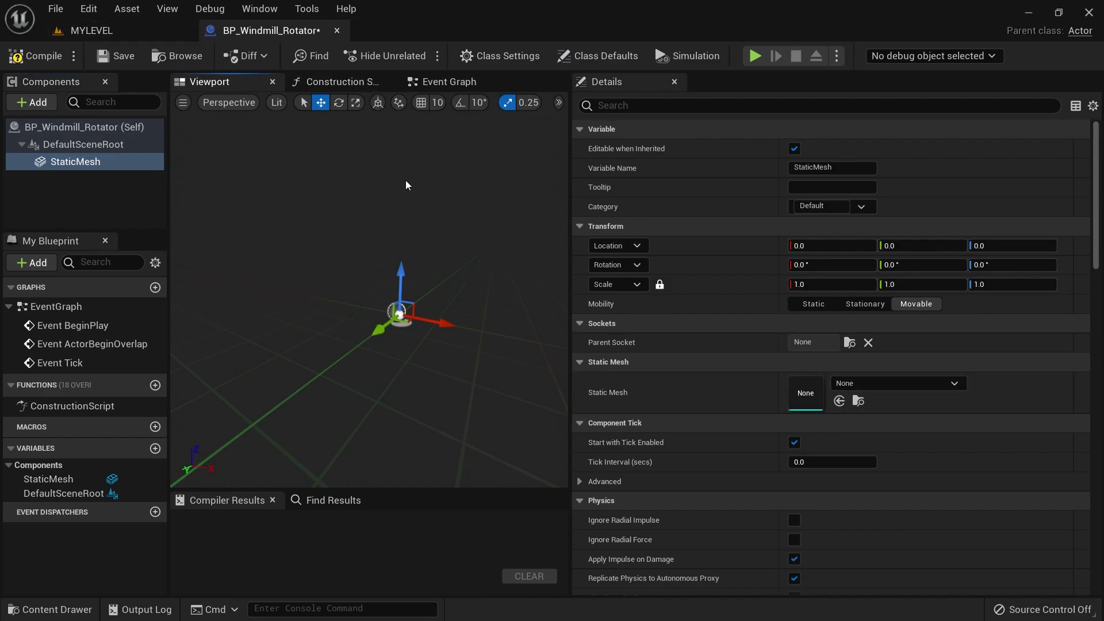
# Step: Assign the model_CutPart_E85F6102 blade mesh to the StaticMesh component and compile the Blueprint
pyautogui.hotkey('ctrl', 'space')
pyautogui.moveTo(340, 471); pyautogui.dragTo(808, 389)
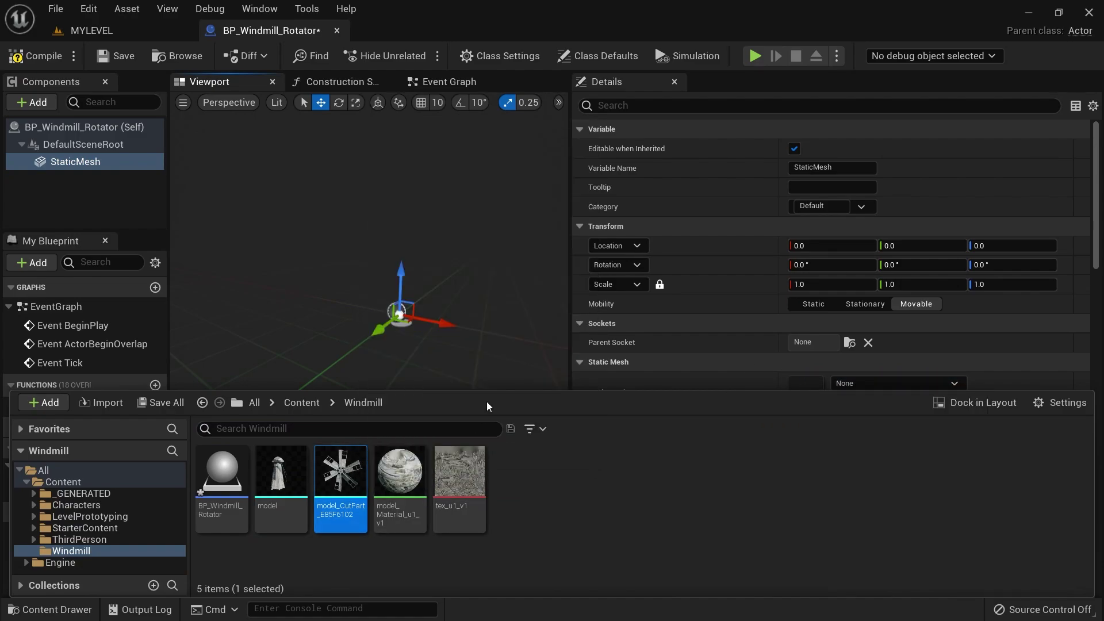
pyautogui.moveTo(506, 321); pyautogui.dragTo(522, 350, button='right')
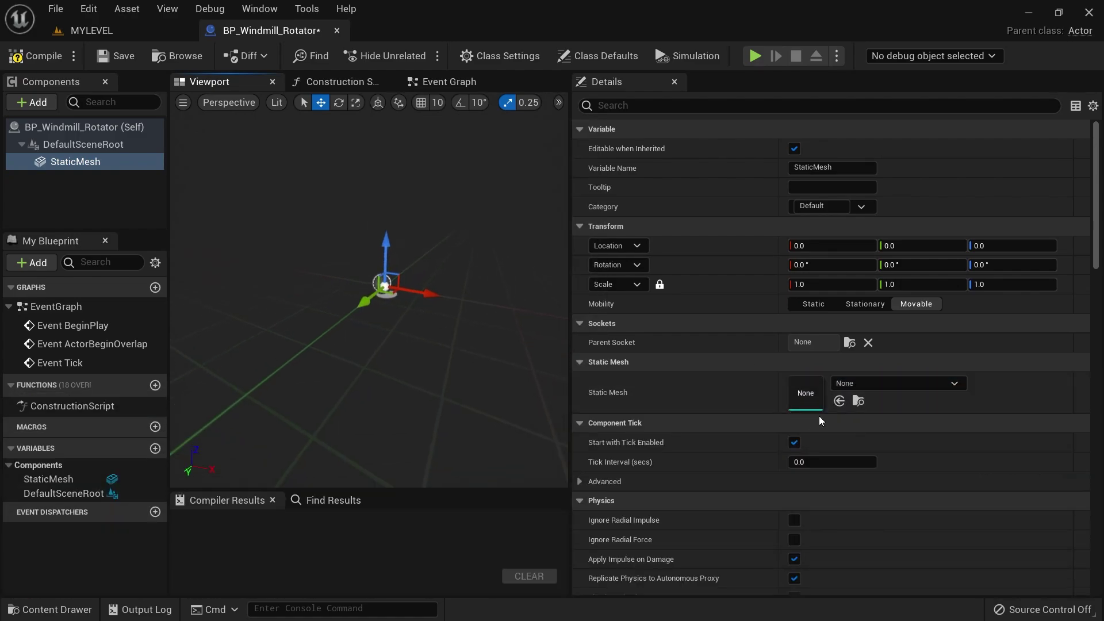
pyautogui.click(839, 400)
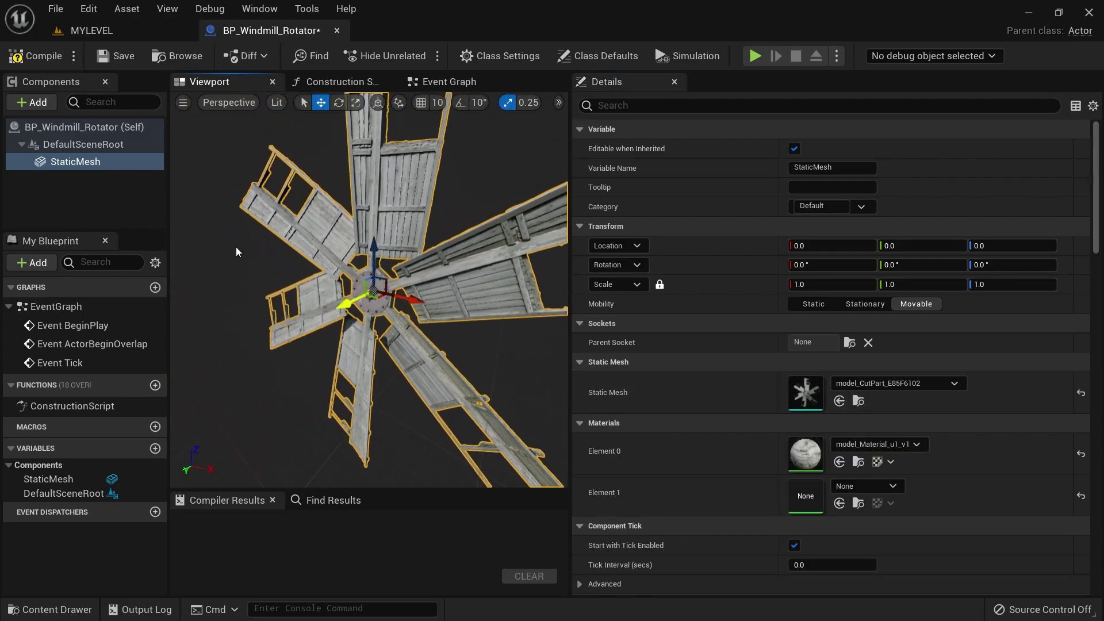
pyautogui.click(36, 55)
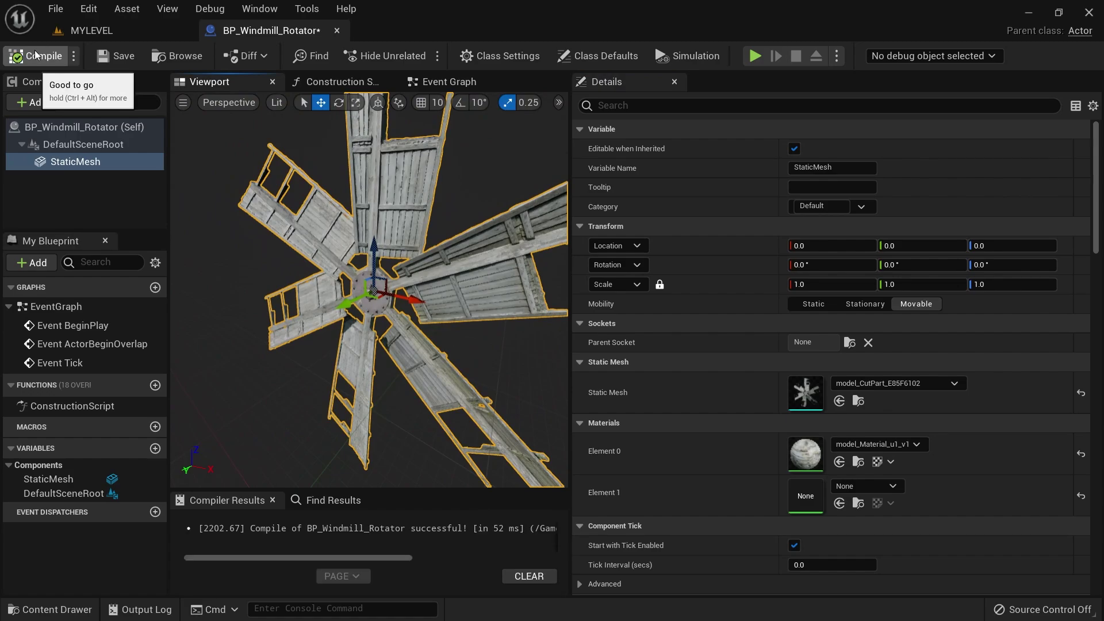
pyautogui.moveTo(353, 238)
pyautogui.mouseDown(button='right')
pyautogui.moveTo(402, 224)
pyautogui.moveTo(391, 189)
pyautogui.moveTo(360, 246)
pyautogui.mouseUp(button='right')
# Step: Place an instance of BP_Windmill_Rotator from the Windmill folder into MYLEVEL, beside the existing windmill
pyautogui.click(119, 40)
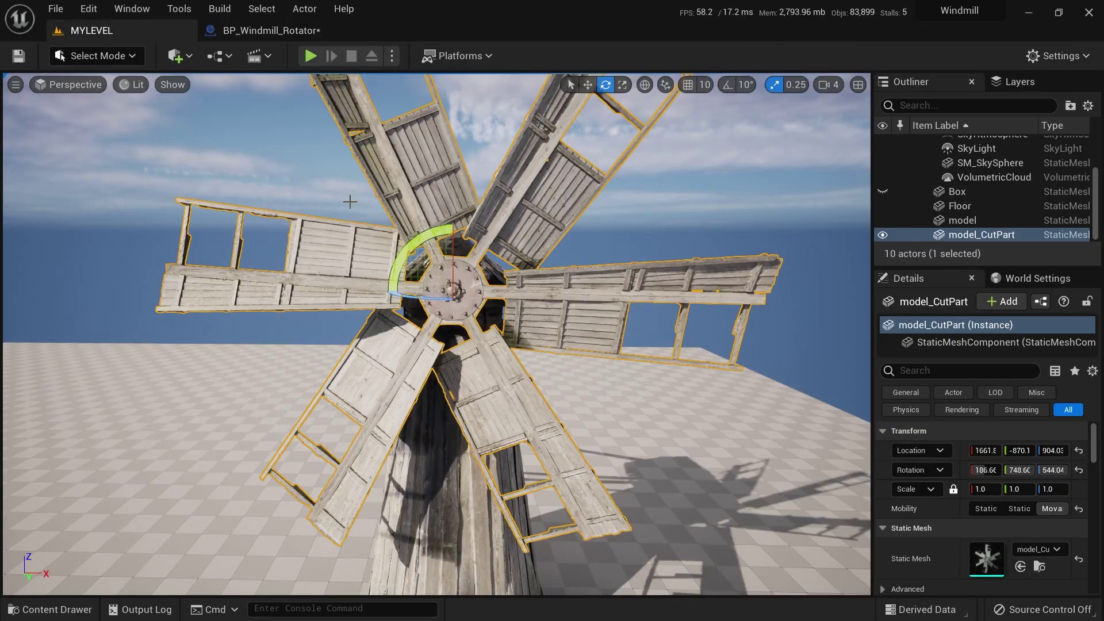
pyautogui.moveTo(480, 339); pyautogui.dragTo(480, 338, button='right')
pyautogui.hotkey('ctrl', 'space')
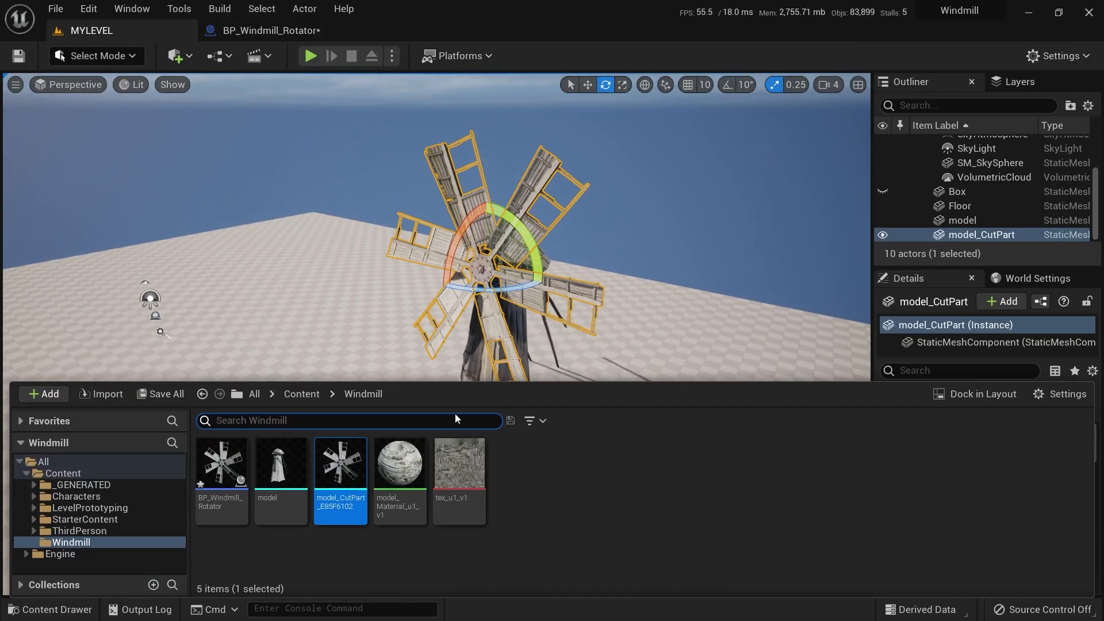
pyautogui.moveTo(221, 489); pyautogui.dragTo(370, 247)
pyautogui.press('w')
pyautogui.moveTo(370, 248); pyautogui.dragTo(384, 219, button='right')
pyautogui.click(475, 221)
pyautogui.click(384, 212)
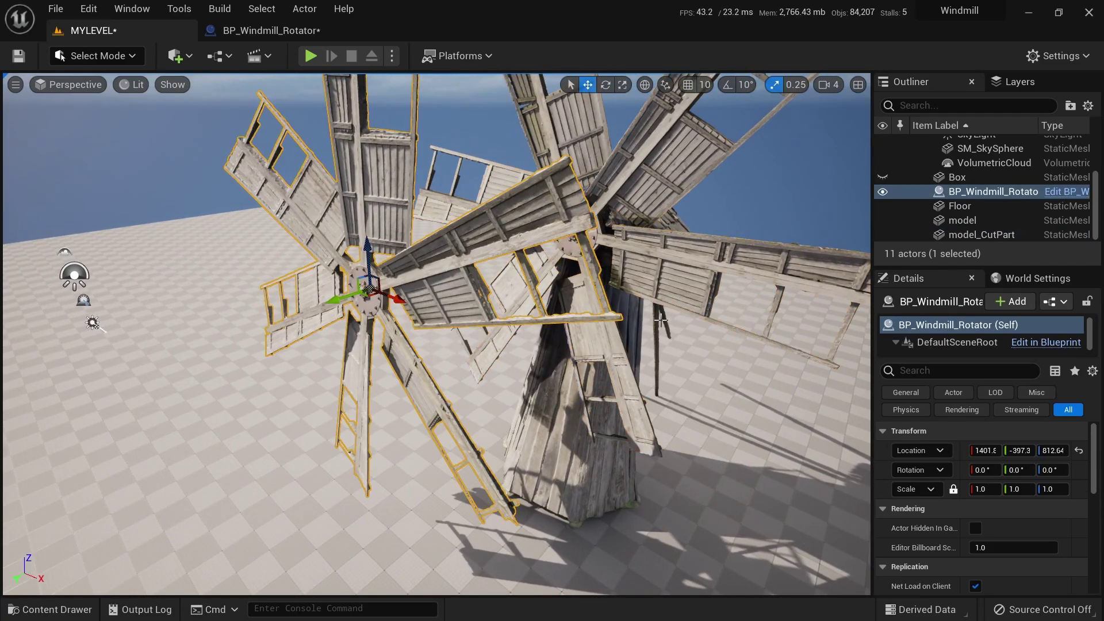
# Step: Copy the location of the original model_CutPart blades and paste it onto the BP_Windmill_Rotator actor
pyautogui.click(667, 192)
pyautogui.rightClick(881, 450)
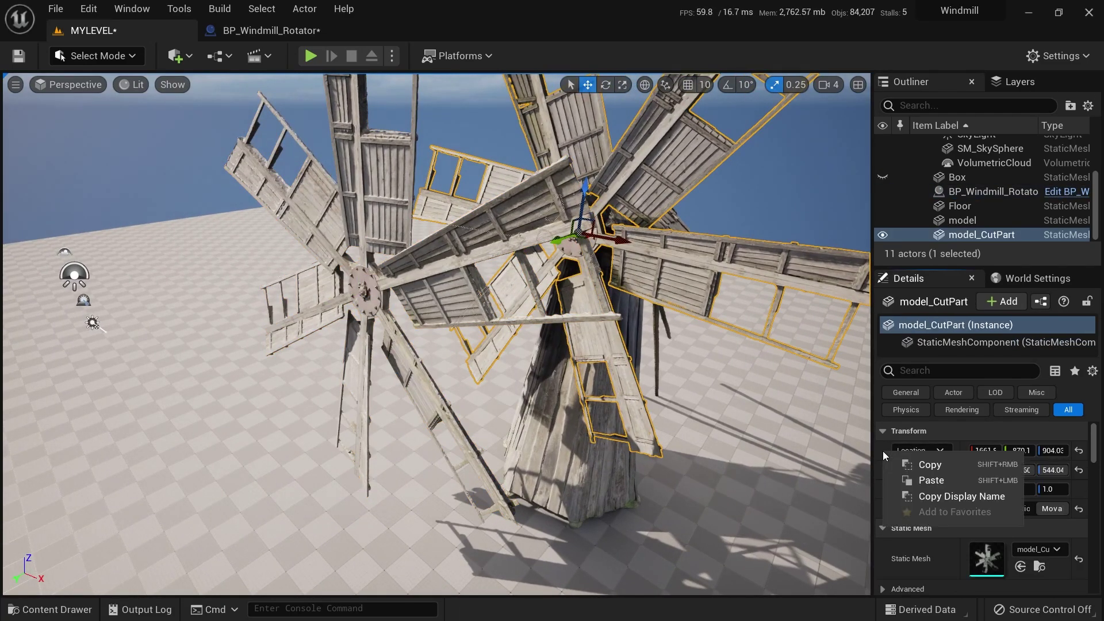
pyautogui.rightClick(898, 434)
pyautogui.rightClick(888, 448)
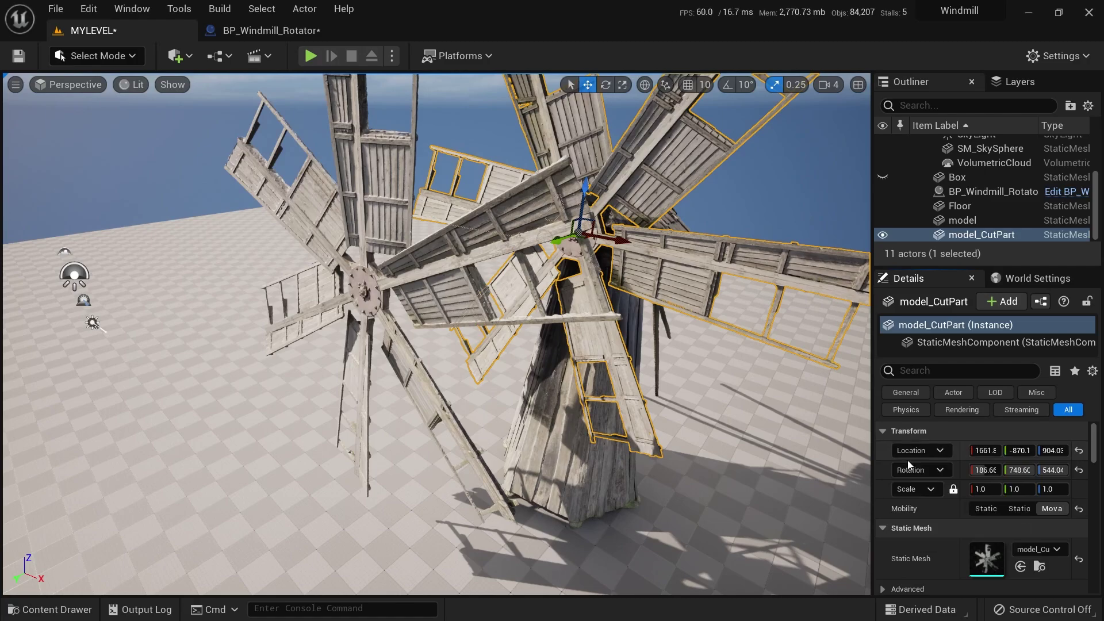
pyautogui.click(522, 216)
pyautogui.rightClick(889, 450)
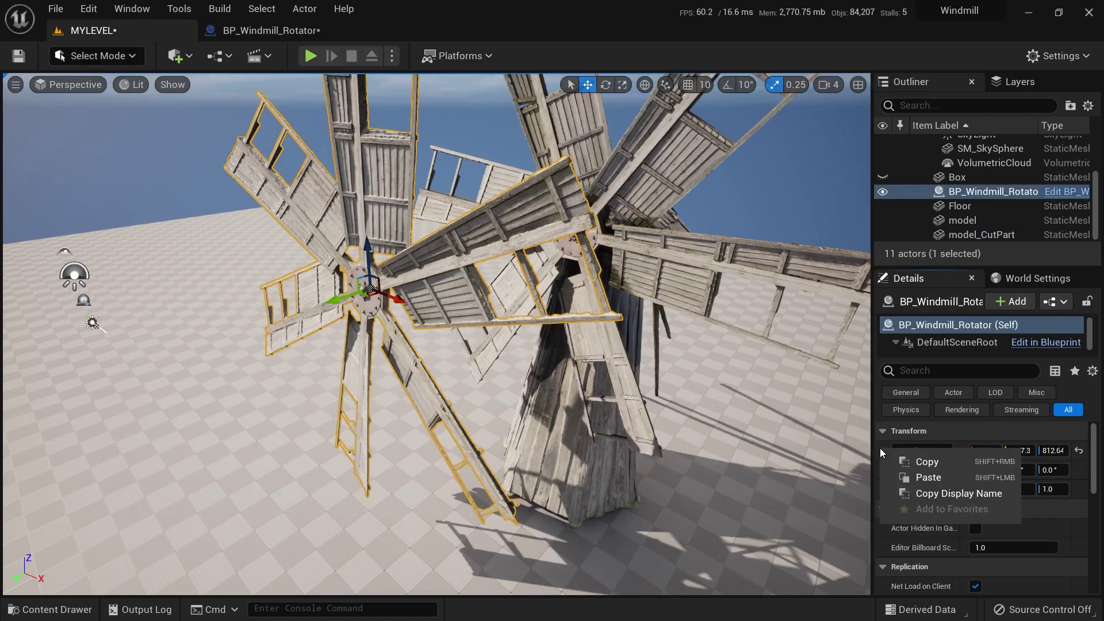
pyautogui.click(904, 478)
# Step: Copy the rotation of the original model_CutPart blades and paste it onto the BP_Windmill_Rotator actor
pyautogui.moveTo(687, 346); pyautogui.dragTo(765, 377, button='right')
pyautogui.press('w')
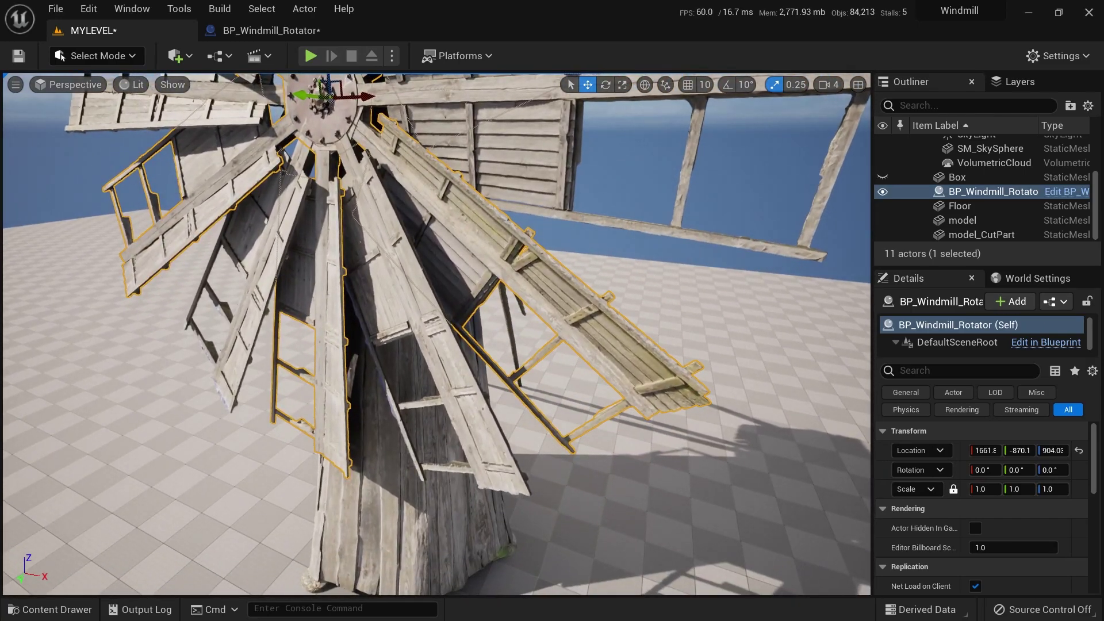
pyautogui.moveTo(470, 327); pyautogui.dragTo(411, 324, button='right')
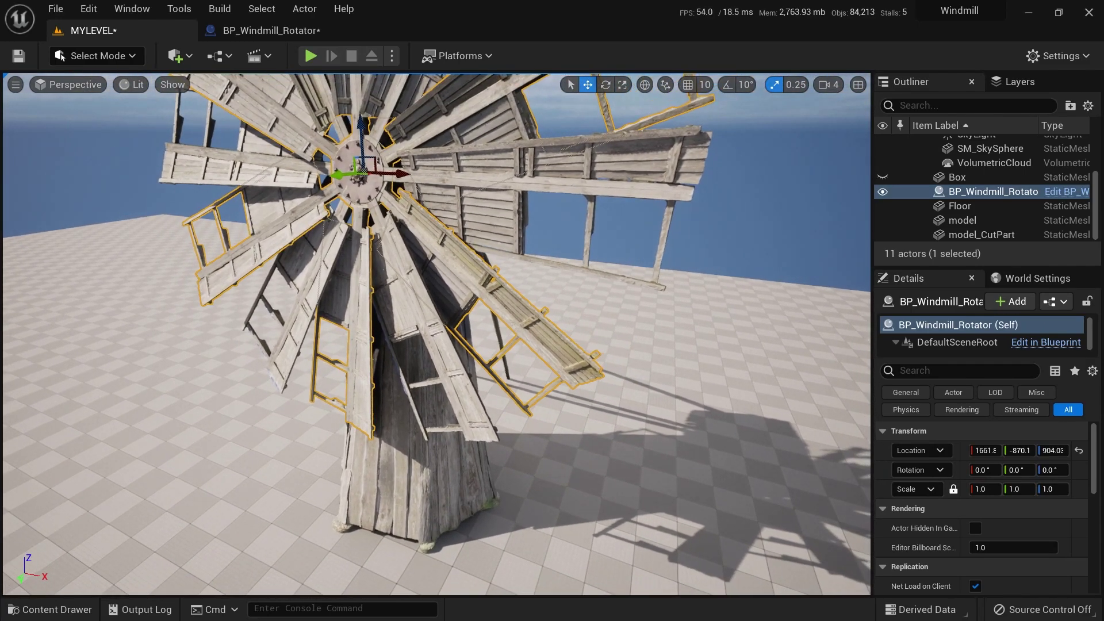
pyautogui.click(411, 323)
pyautogui.rightClick(876, 475)
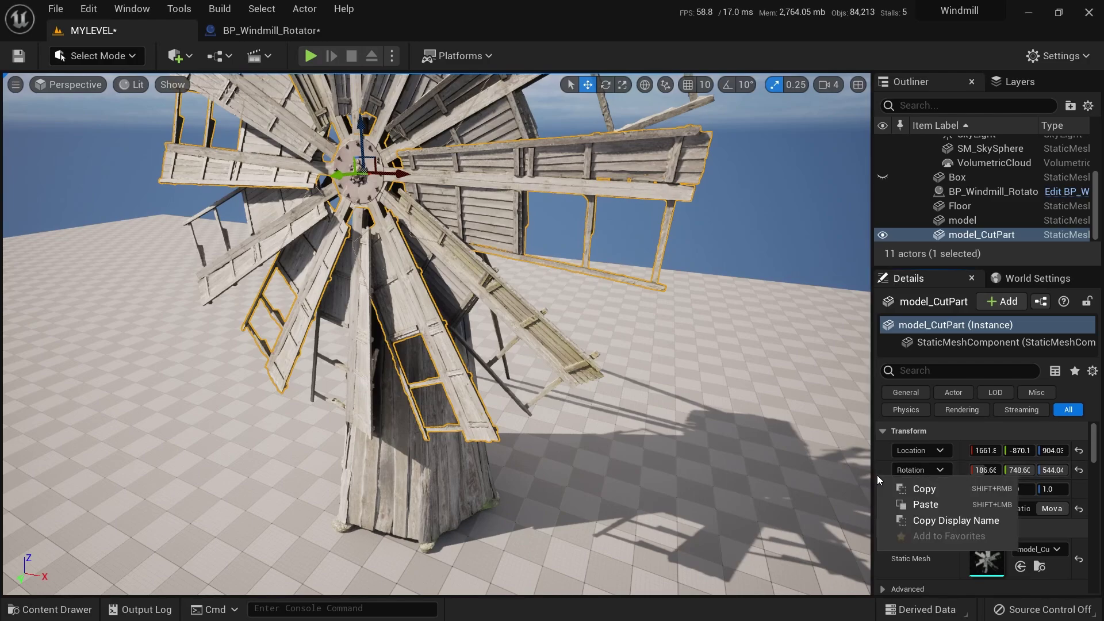
pyautogui.click(896, 487)
pyautogui.click(546, 330)
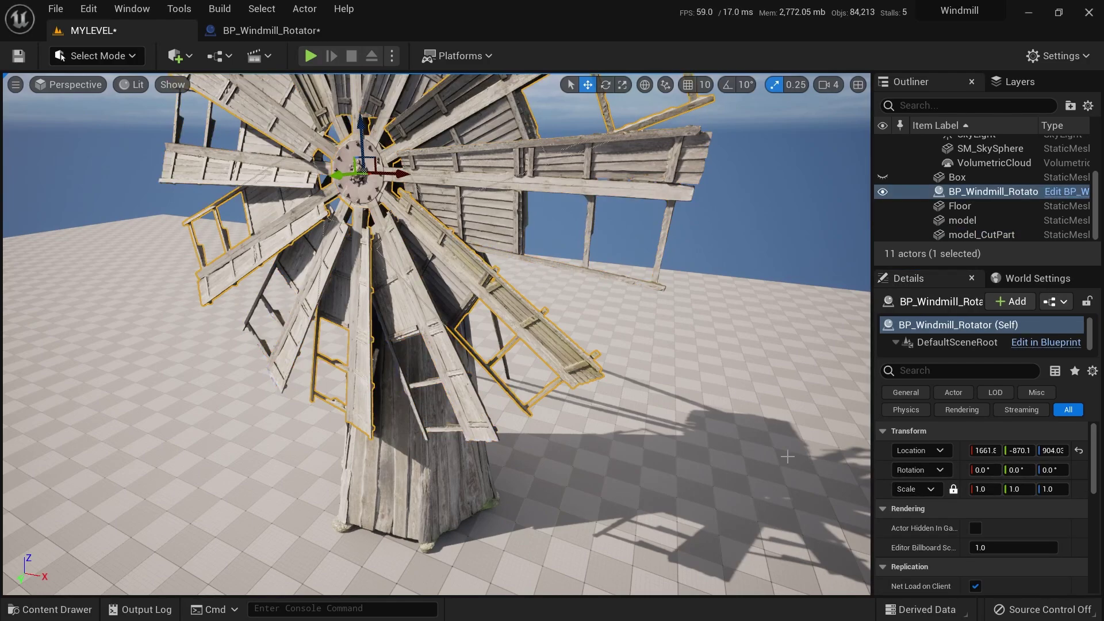
pyautogui.rightClick(886, 474)
pyautogui.click(914, 498)
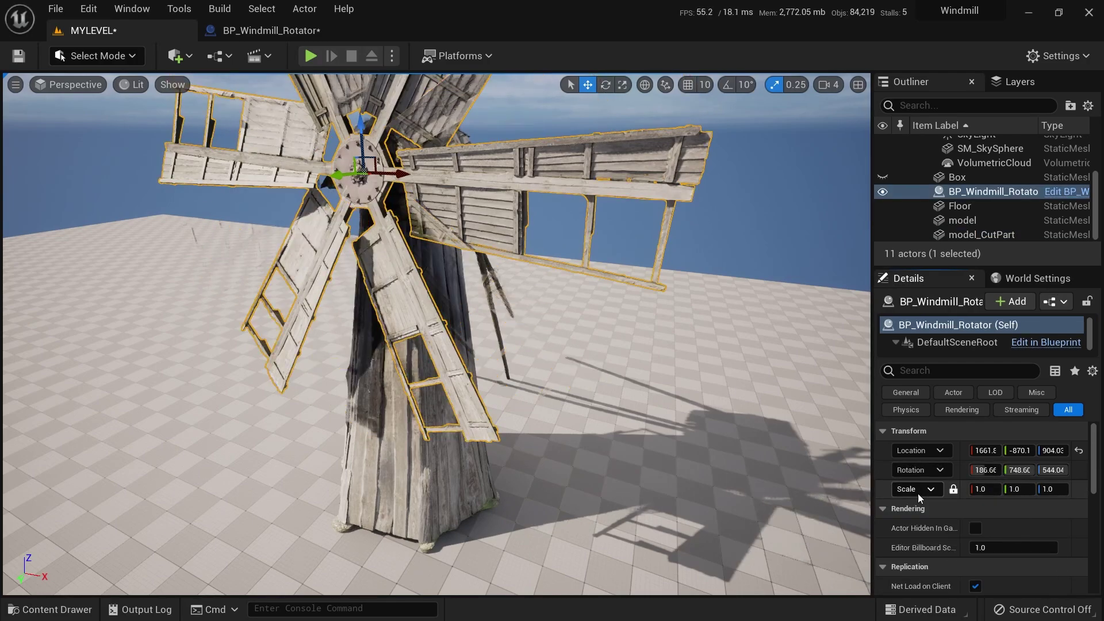
pyautogui.press('f')
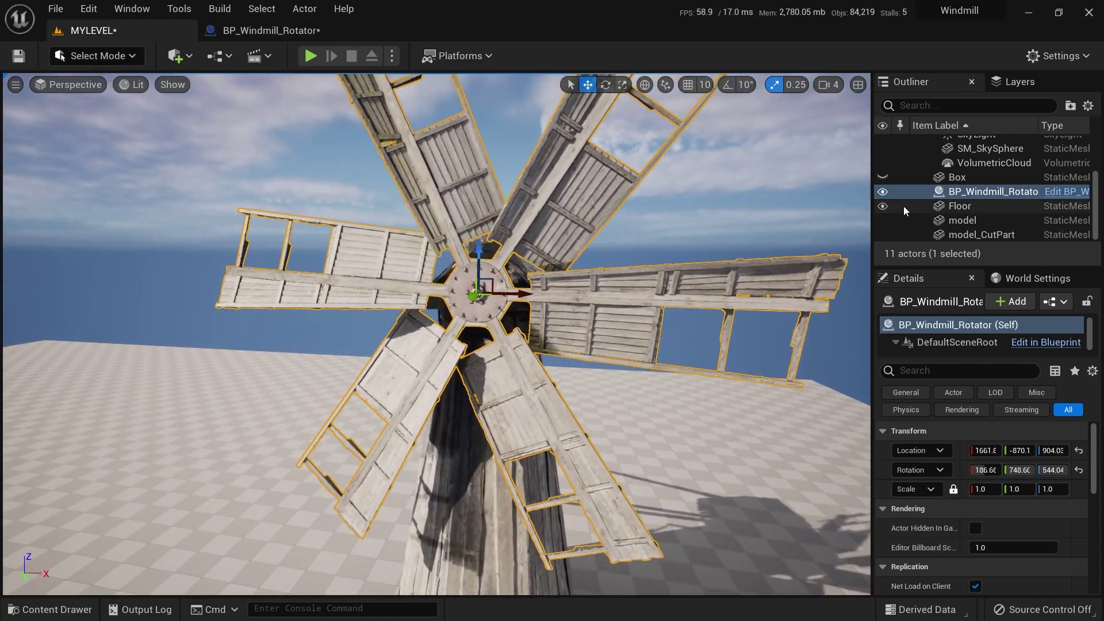
pyautogui.scroll(3, 914, 208)
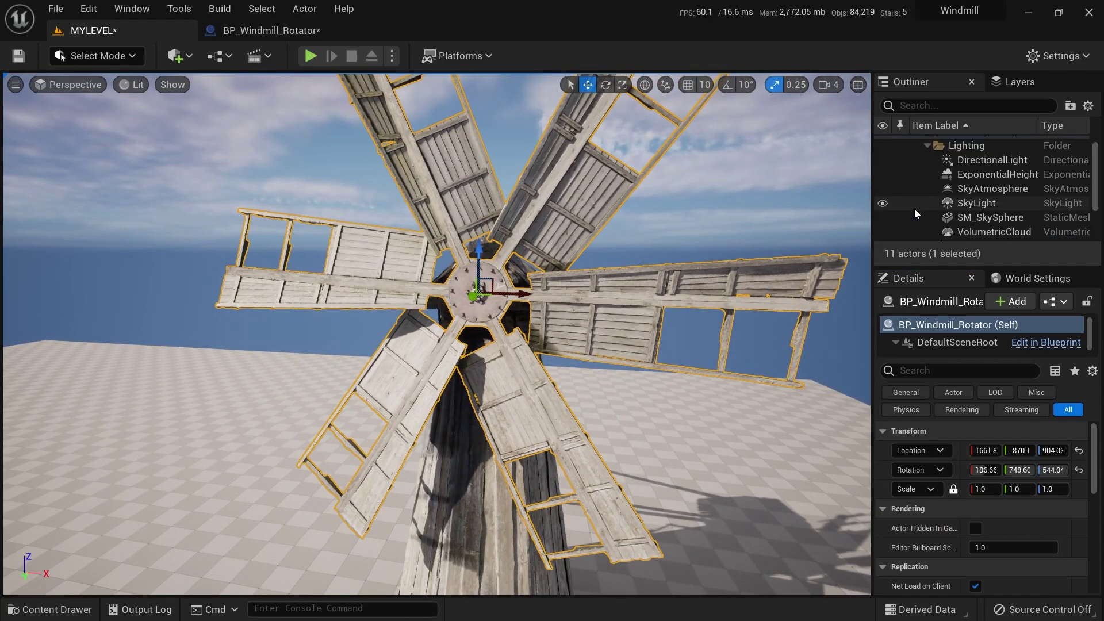
pyautogui.scroll(-2, 914, 209)
pyautogui.moveTo(661, 303); pyautogui.dragTo(679, 329, button='right')
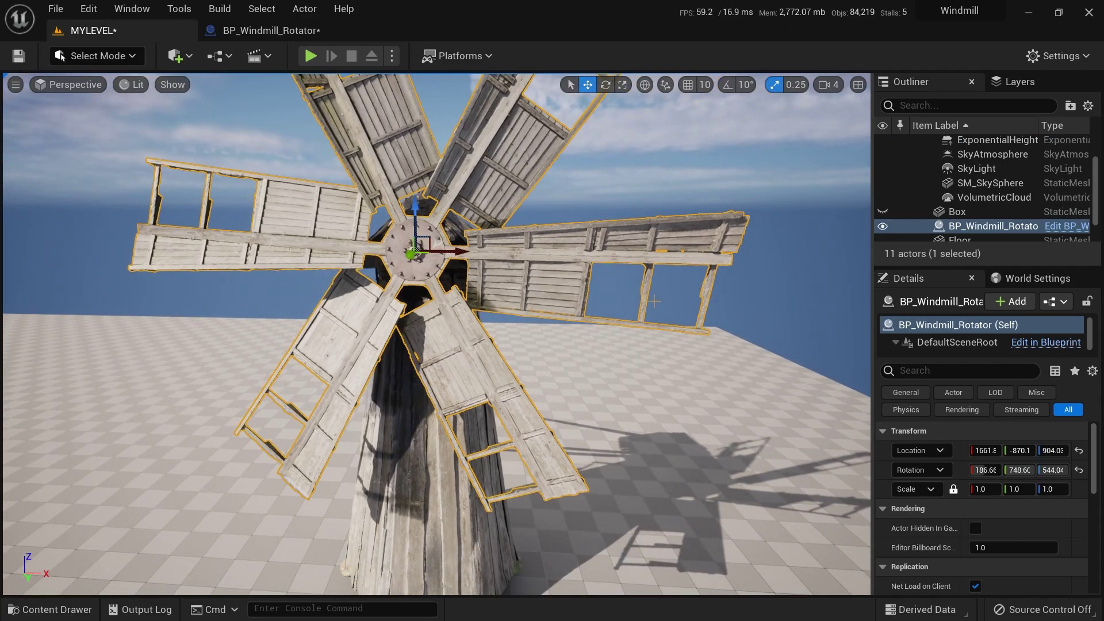
# Step: Hide the BP_Windmill_Rotator actor and select the overlapping original model_CutPart blades
pyautogui.press('h')
pyautogui.click(554, 253)
pyautogui.moveTo(554, 254)
pyautogui.mouseDown(button='right')
pyautogui.moveTo(556, 262)
pyautogui.moveTo(557, 230)
pyautogui.moveTo(556, 262)
pyautogui.mouseUp(button='right')
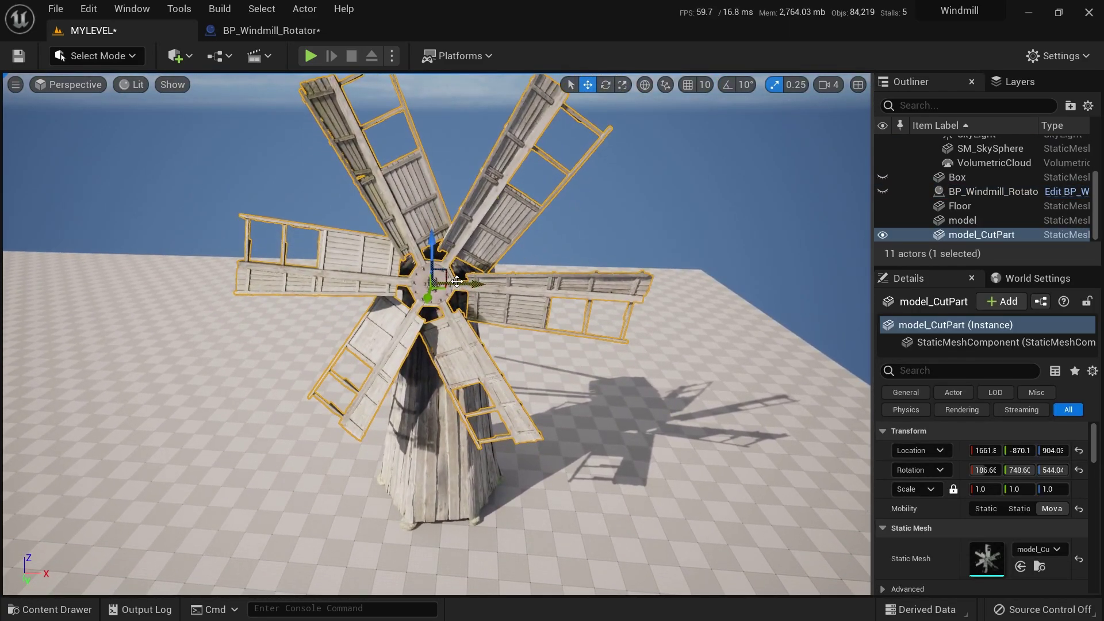
# Step: Try to move the original model_CutPart blades away from the windmill along the X axis, and undo the move
pyautogui.moveTo(448, 275); pyautogui.dragTo(1023, 278)
pyautogui.moveTo(1094, 314)
pyautogui.mouseDown()
pyautogui.moveTo(1052, 328)
pyautogui.moveTo(1087, 325)
pyautogui.mouseUp()
pyautogui.moveTo(700, 357); pyautogui.dragTo(1064, 379, button='right')
pyautogui.moveTo(620, 363); pyautogui.dragTo(561, 362, button='right')
pyautogui.hotkey('ctrl', 'z')
pyautogui.moveTo(224, 382)
pyautogui.mouseDown(button='right')
pyautogui.moveTo(173, 382)
pyautogui.moveTo(224, 382)
pyautogui.mouseUp(button='right')
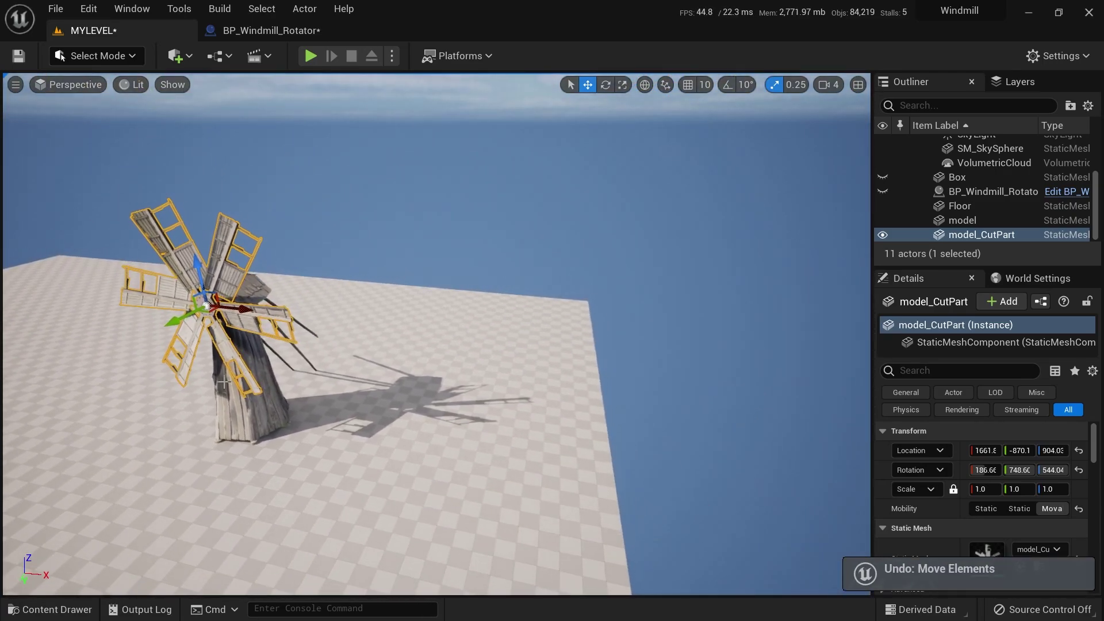
# Step: Set the position grid snap to 1,000 and move the original model_CutPart blades 4,000 units along X, away from the windmill
pyautogui.click(702, 87)
pyautogui.click(736, 217)
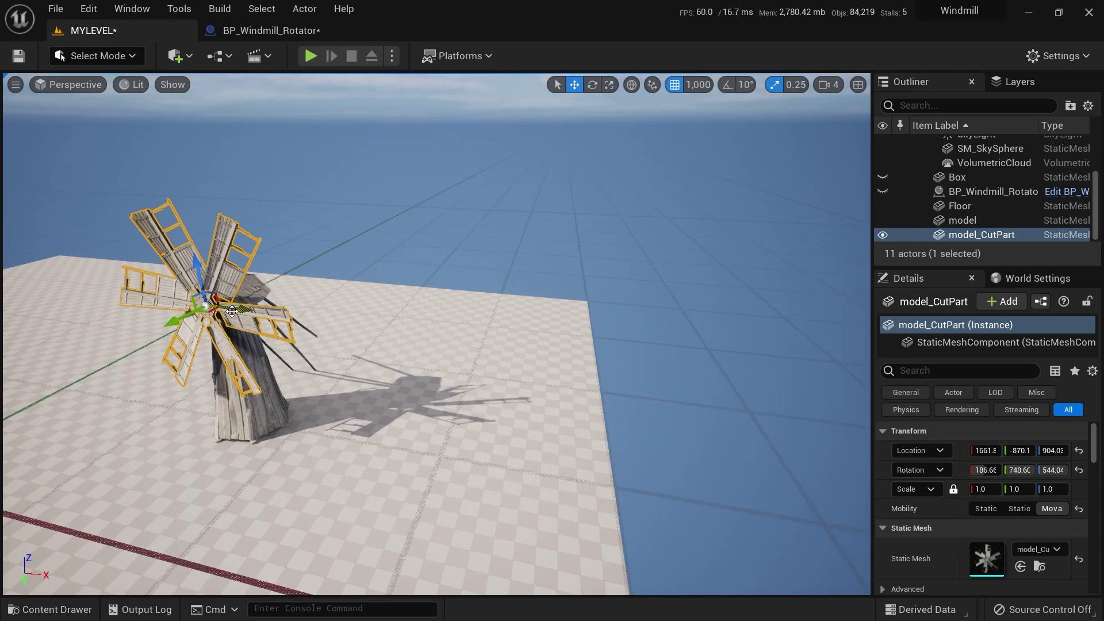
pyautogui.moveTo(236, 311); pyautogui.dragTo(868, 592)
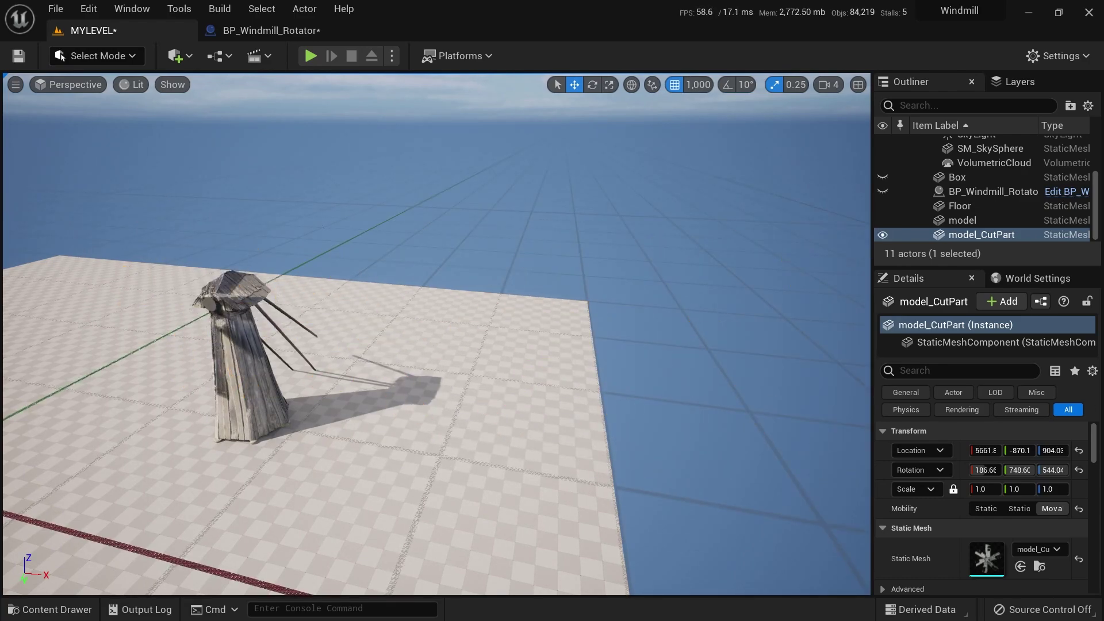
# Step: Unhide all hidden actors and move the Box 4,000 units along X, off the windmill
pyautogui.moveTo(367, 359); pyautogui.dragTo(431, 391, button='right')
pyautogui.press('w')
pyautogui.hotkey('ctrl', 'h')
pyautogui.press('s')
pyautogui.click(367, 360)
pyautogui.press('s')
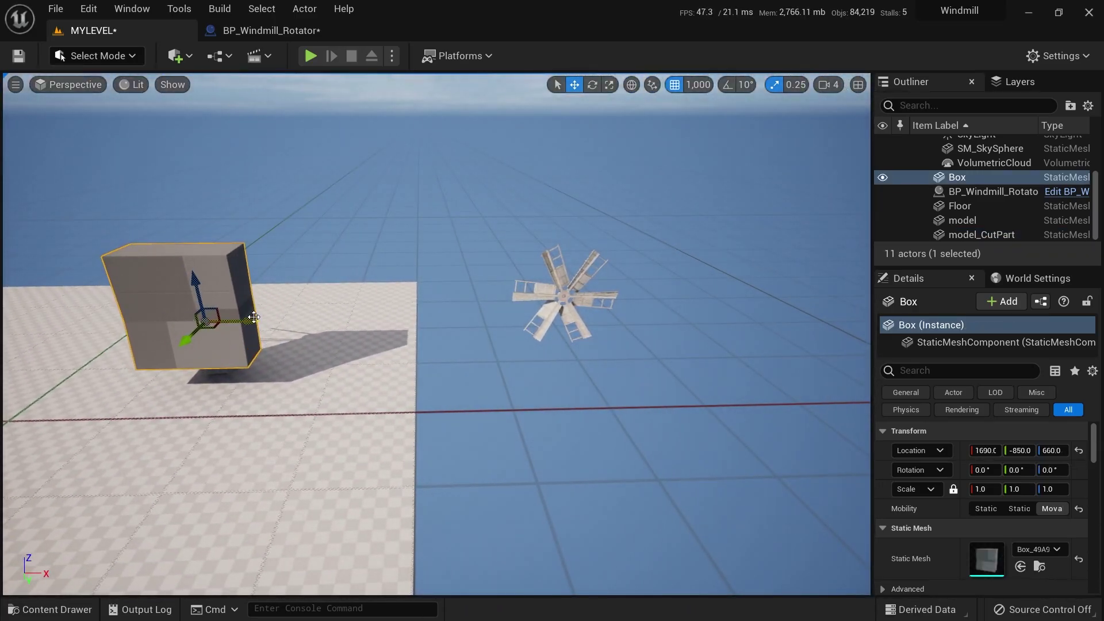
pyautogui.moveTo(254, 317); pyautogui.dragTo(569, 349)
# Step: Frame the windmill in the level and play-test it briefly to inspect the replacement blades
pyautogui.press('f')
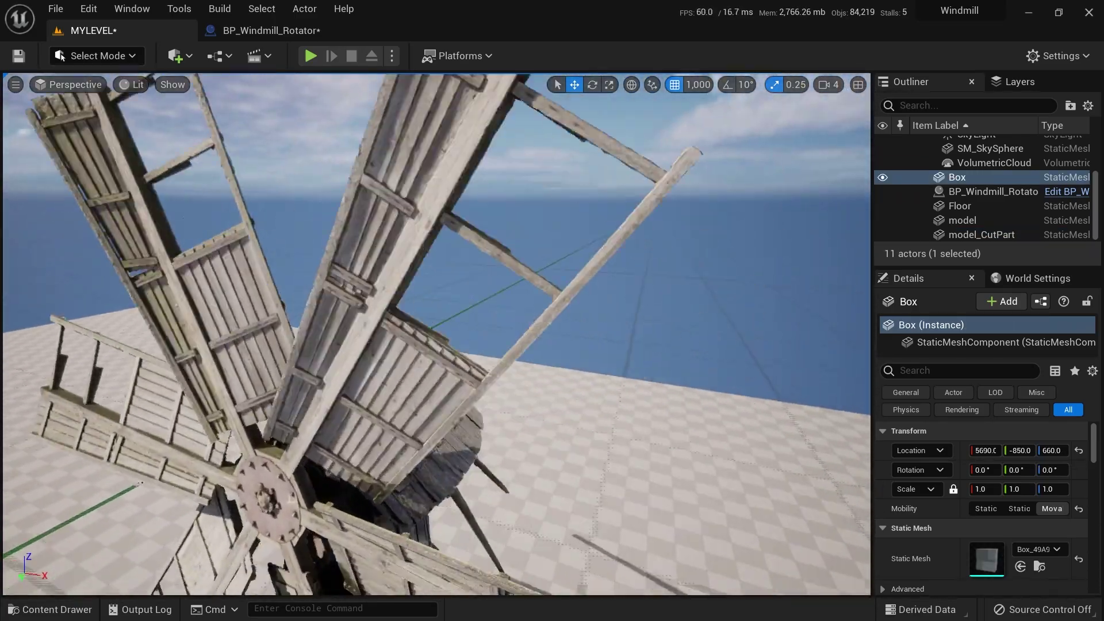
pyautogui.press('s')
pyautogui.moveTo(450, 303)
pyautogui.mouseDown(button='right')
pyautogui.moveTo(483, 316)
pyautogui.moveTo(471, 328)
pyautogui.moveTo(442, 322)
pyautogui.moveTo(451, 303)
pyautogui.mouseUp(button='right')
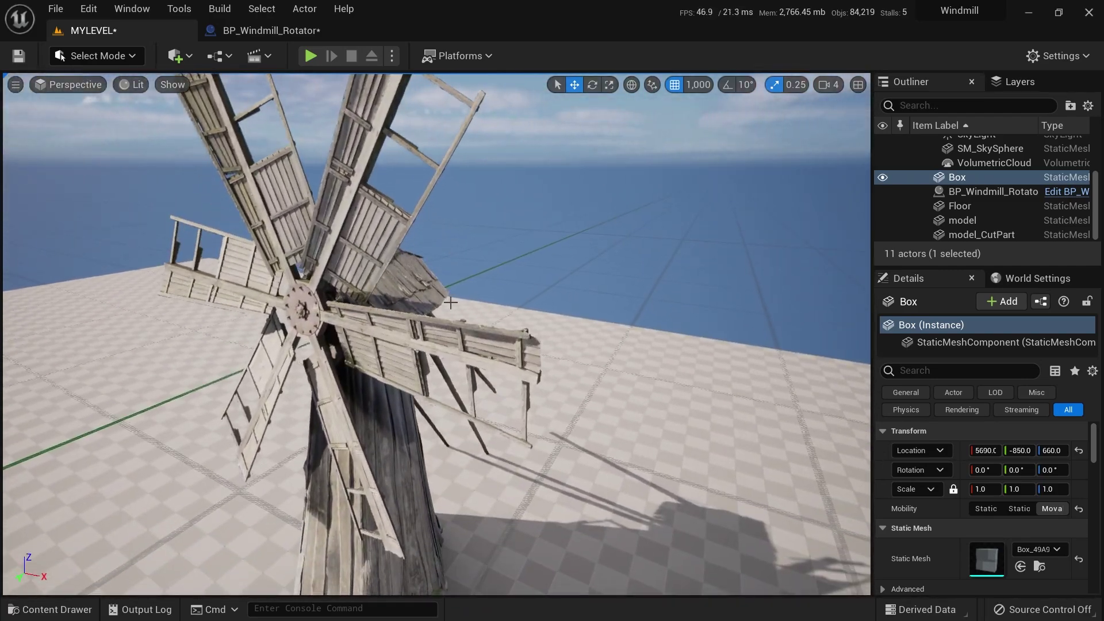
pyautogui.click(310, 56)
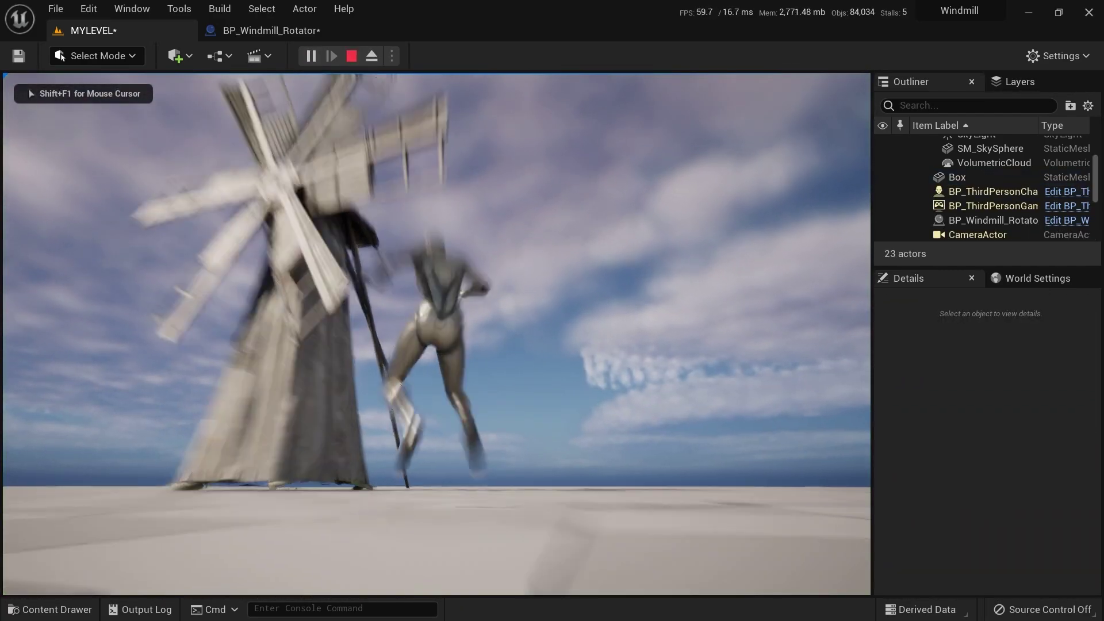
pyautogui.press('Escape')
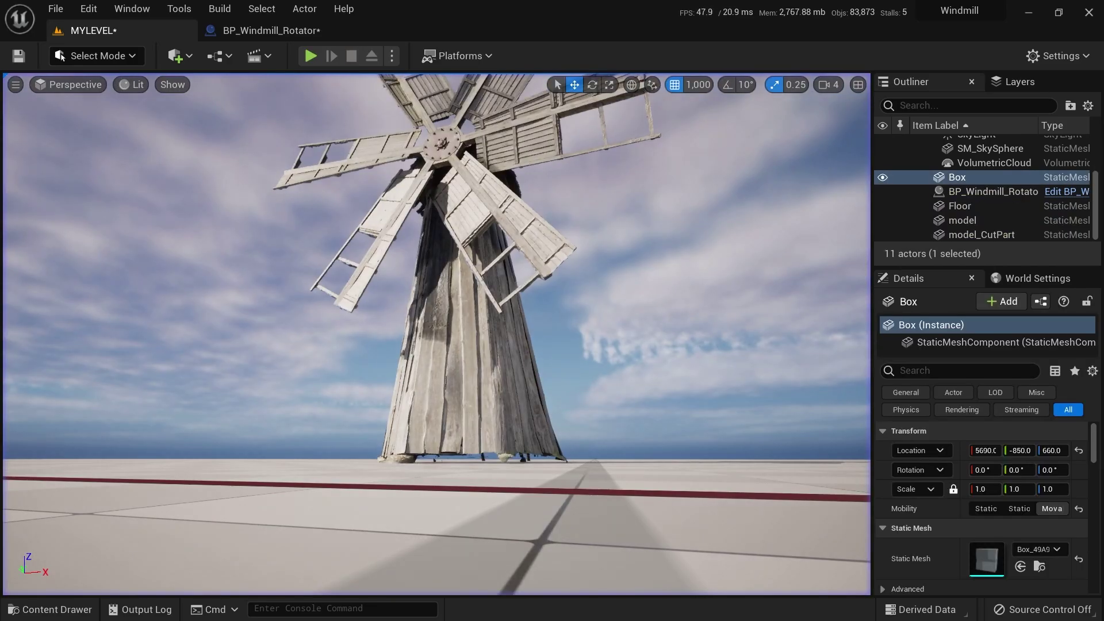
# Step: Turn off position grid snapping and lower the BP_Windmill_Rotator and model actors slightly along Z into the floor
pyautogui.press('w')
pyautogui.moveTo(450, 302); pyautogui.dragTo(461, 273, button='right')
pyautogui.click(461, 253)
pyautogui.keyDown('ctrl'); pyautogui.click(453, 349); pyautogui.keyUp('ctrl')
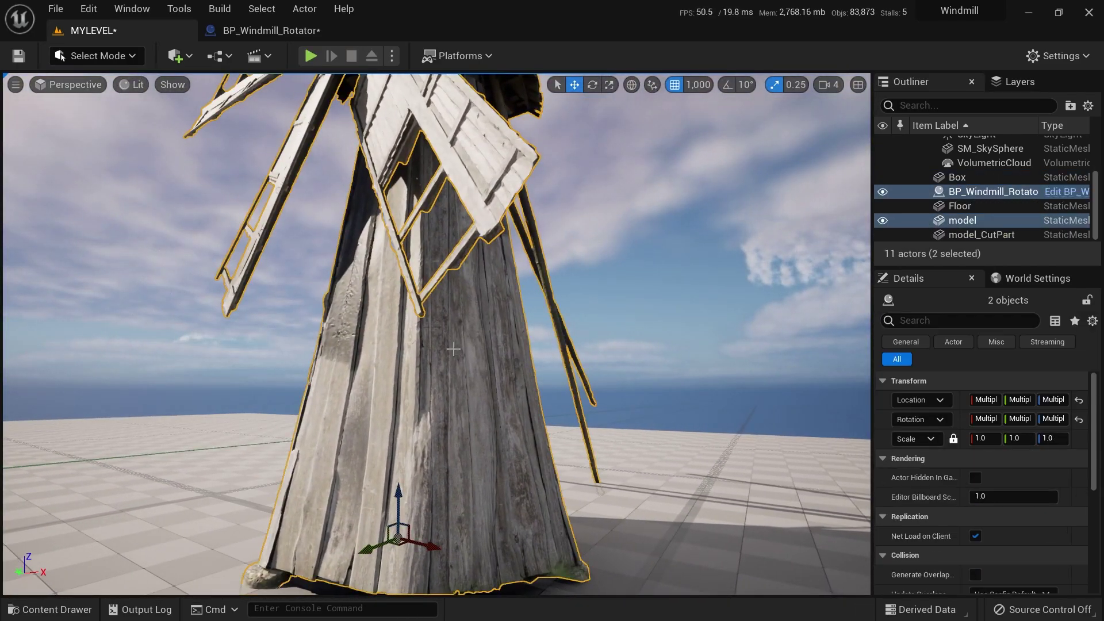
pyautogui.scroll(-5, 453, 348)
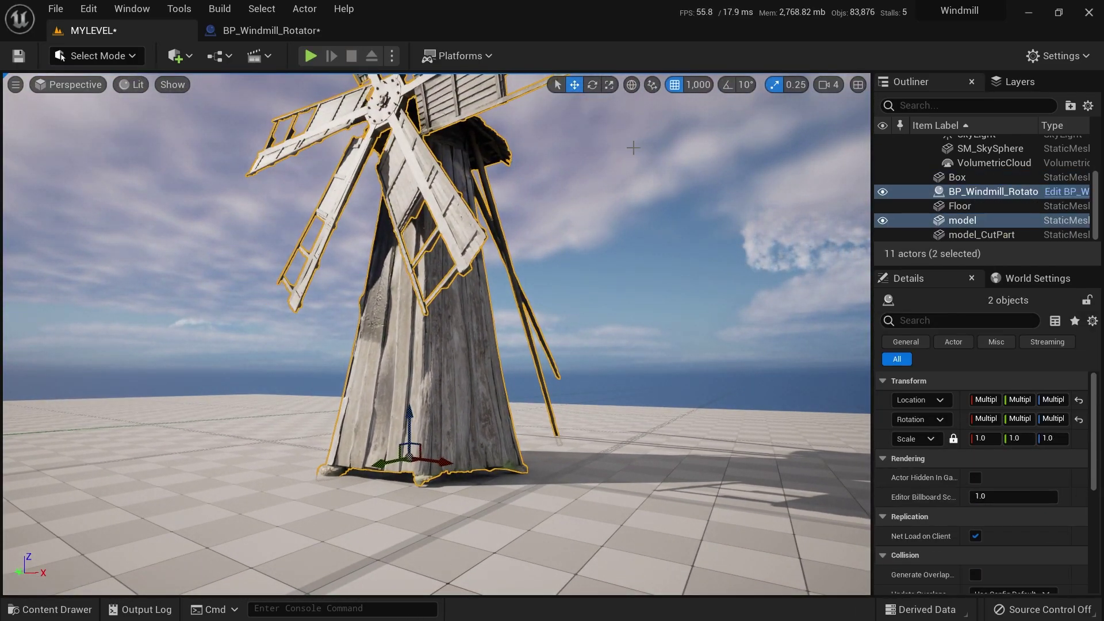
pyautogui.click(674, 85)
pyautogui.moveTo(407, 418); pyautogui.dragTo(404, 428)
pyautogui.press('Escape')
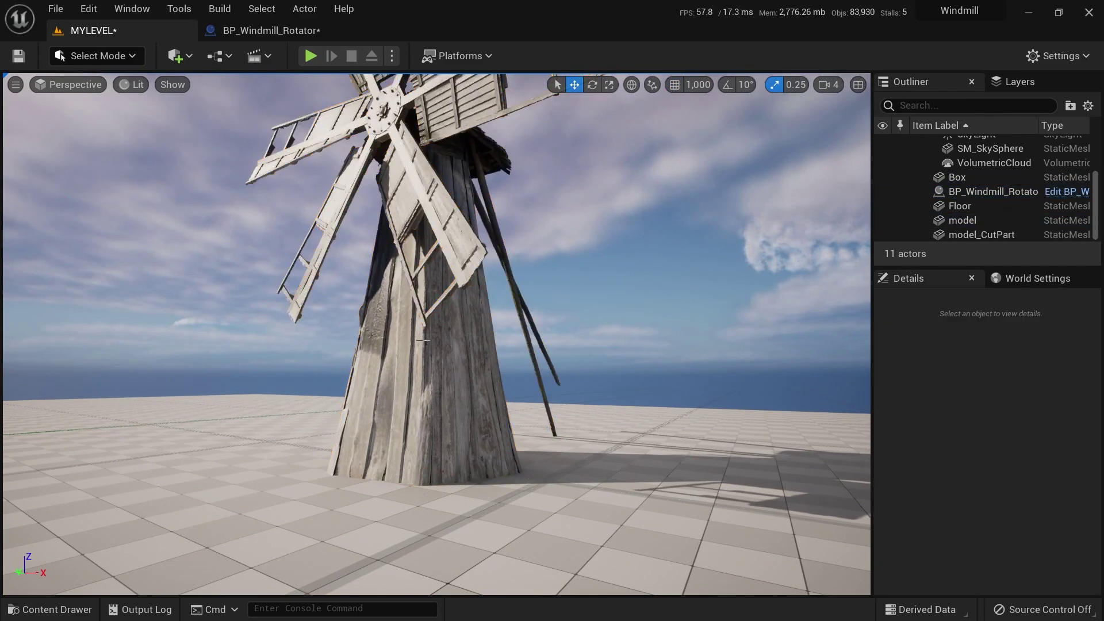
# Step: Save the BP_Windmill_Rotator Blueprint and the level, and return to the level
pyautogui.press('w')
pyautogui.moveTo(428, 406); pyautogui.dragTo(552, 391, button='right')
pyautogui.click(275, 36)
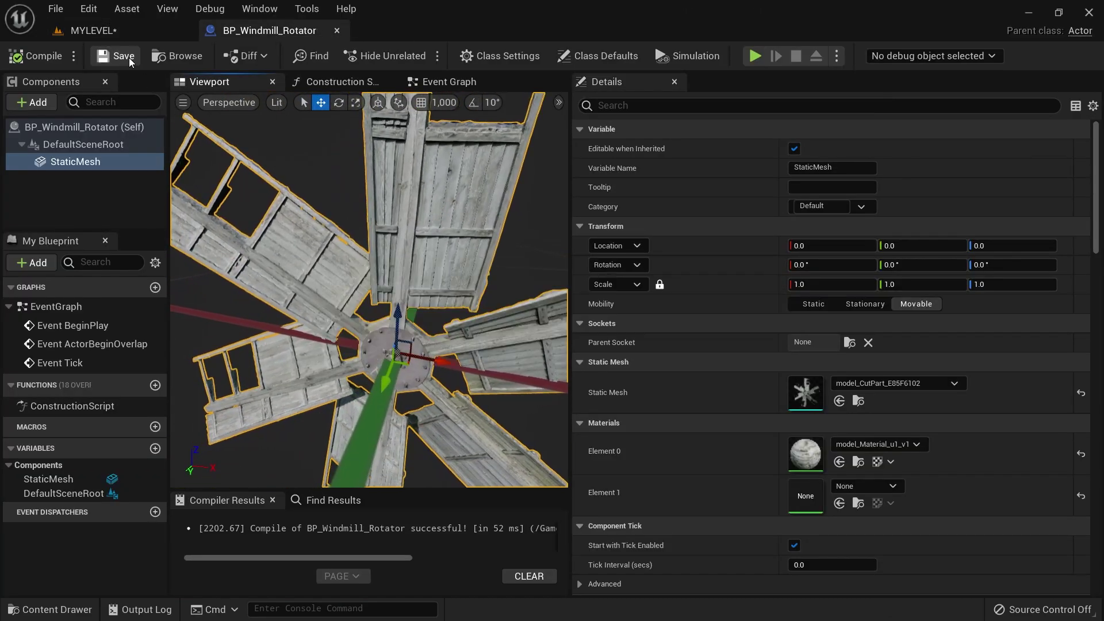
pyautogui.click(92, 30)
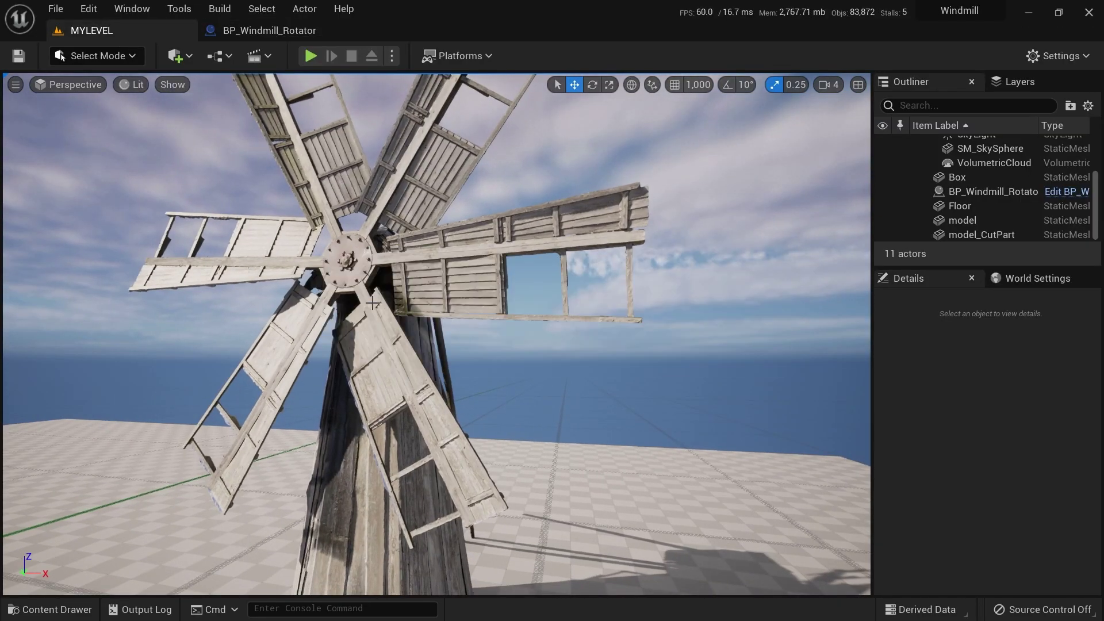
# Step: Add a Rotating Movement component to the BP_Windmill_Rotator Blueprint, keeping its default name
pyautogui.click(260, 33)
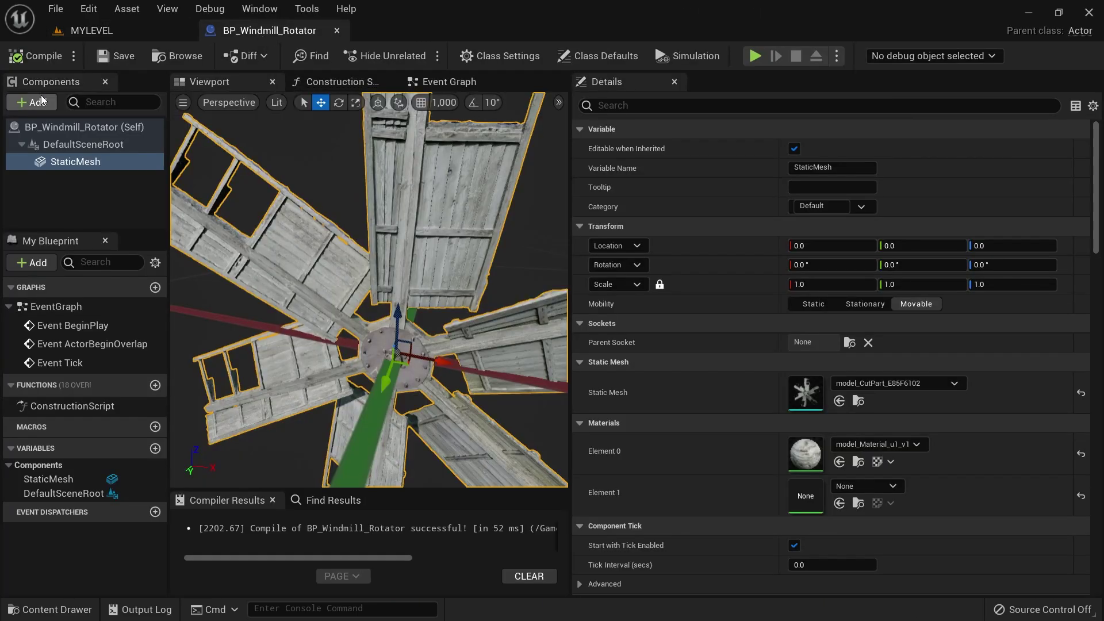
pyautogui.click(42, 101)
pyautogui.write('rota')
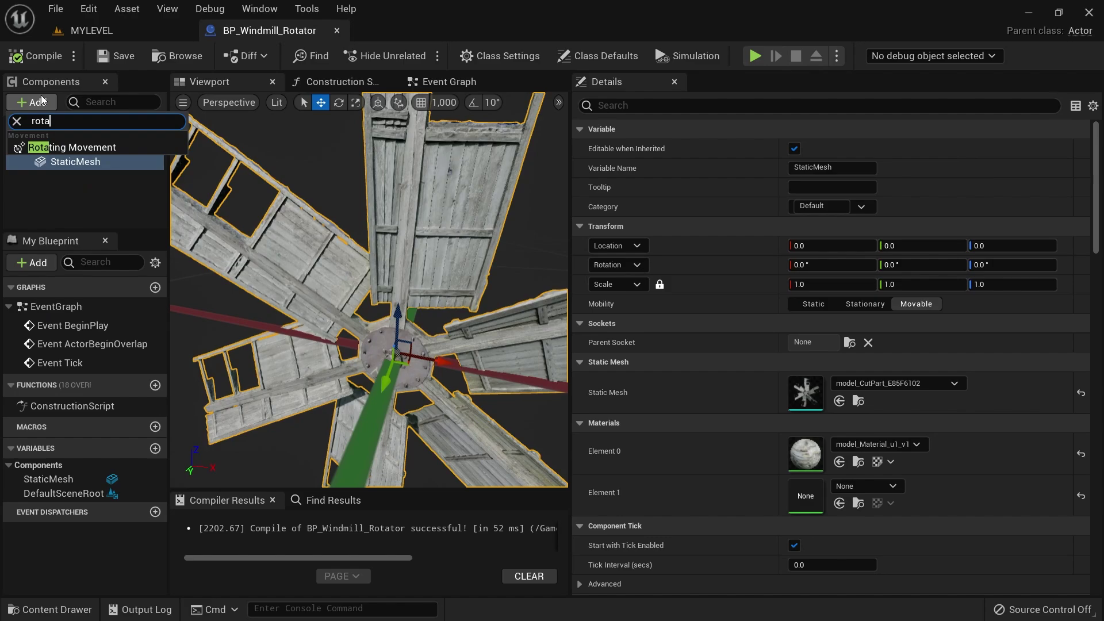
pyautogui.click(79, 150)
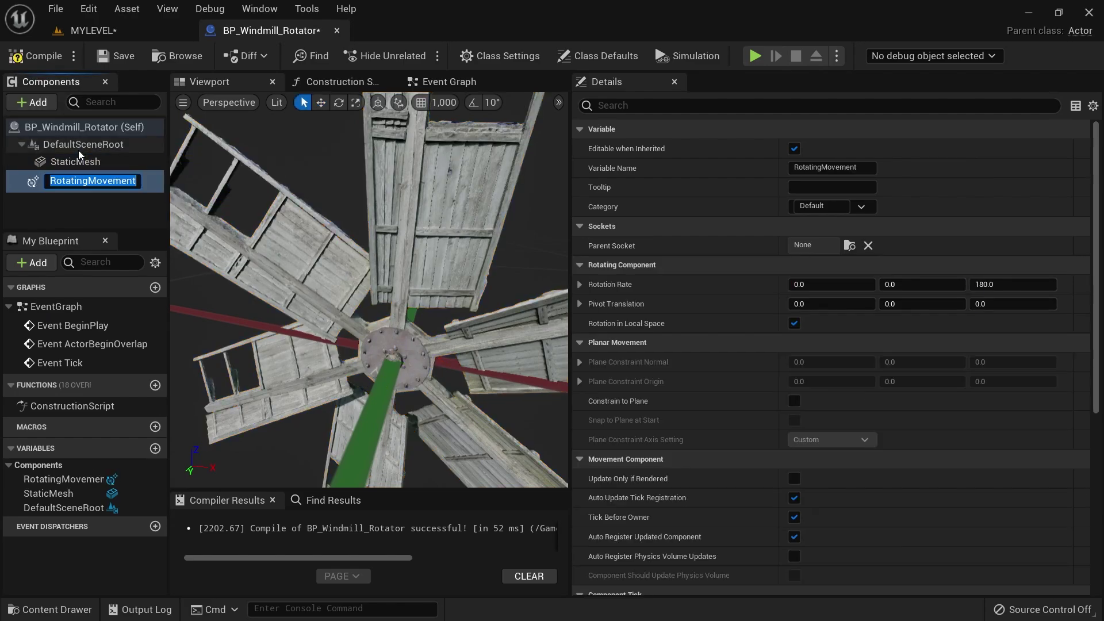
pyautogui.click(74, 200)
pyautogui.click(101, 180)
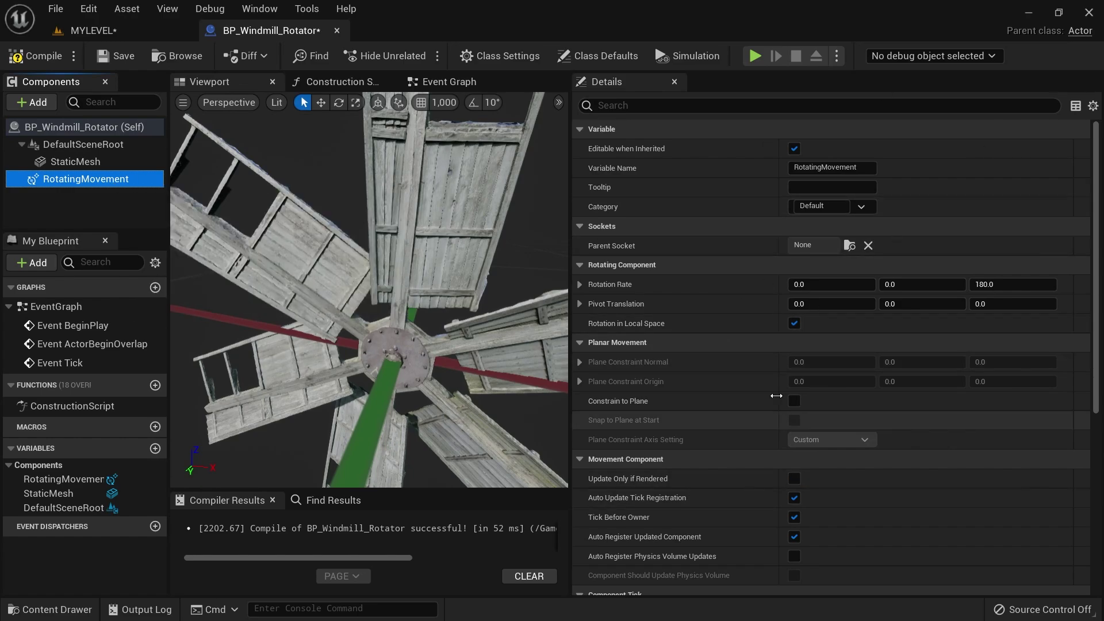
# Step: Check the blades' rotation axes in the level and set the RotatingMovement component's Y Rotation Rate to 1.0
pyautogui.click(92, 29)
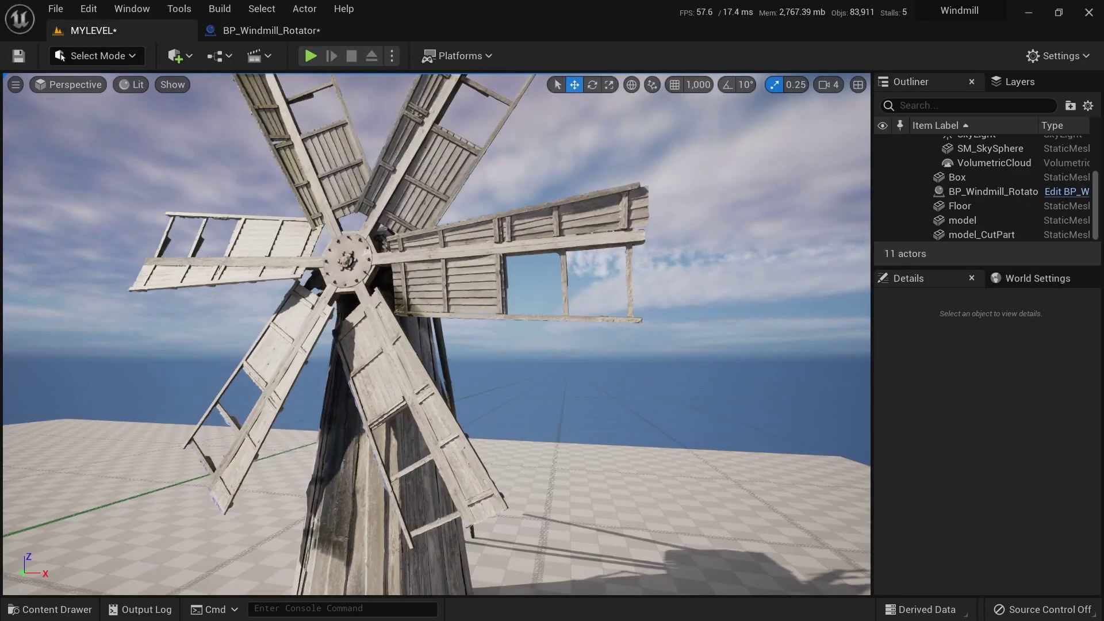
pyautogui.click(489, 282)
pyautogui.press('e')
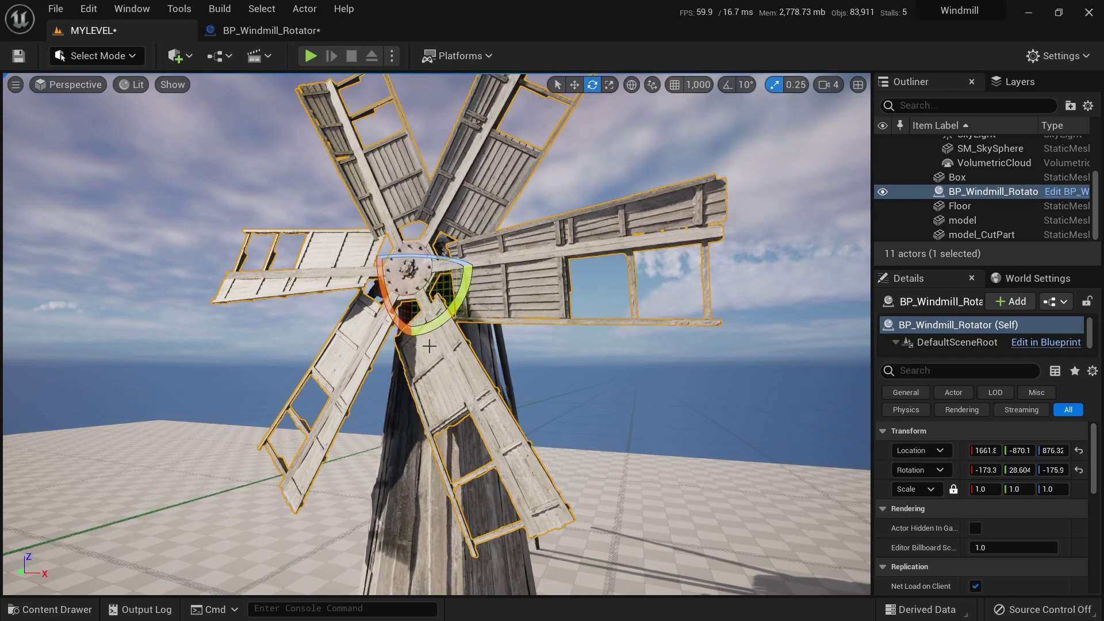
pyautogui.click(270, 30)
pyautogui.click(922, 284)
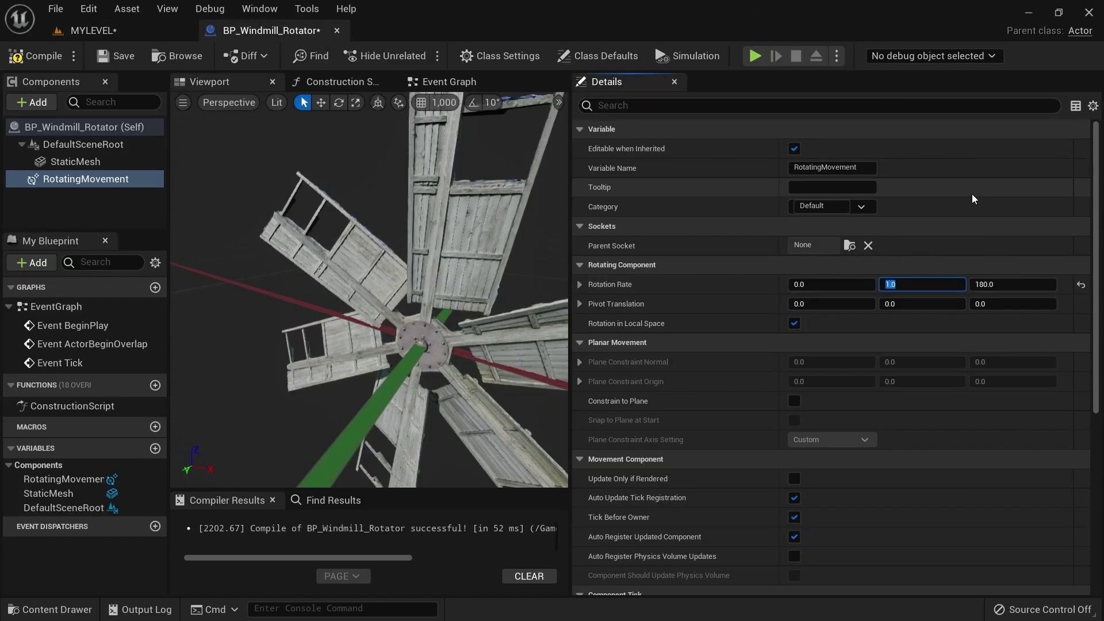
# Step: Play the level from a floor spot in front of the windmill to test the blade rotation, and stop
pyautogui.click(95, 31)
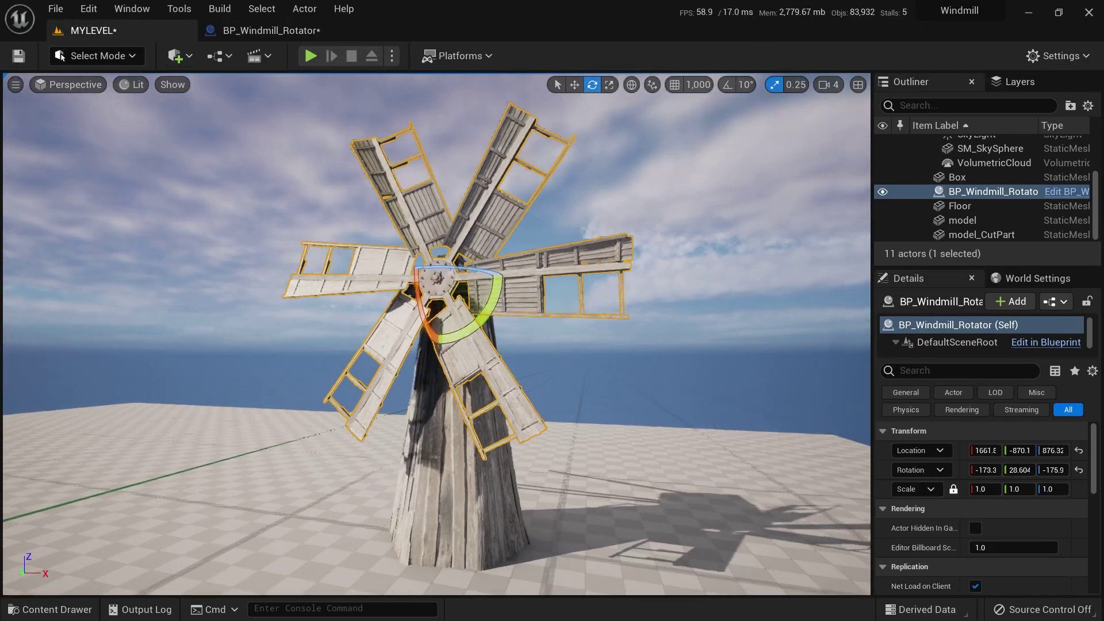
pyautogui.press('s')
pyautogui.moveTo(341, 472); pyautogui.dragTo(403, 518, button='right')
pyautogui.rightClick(340, 471)
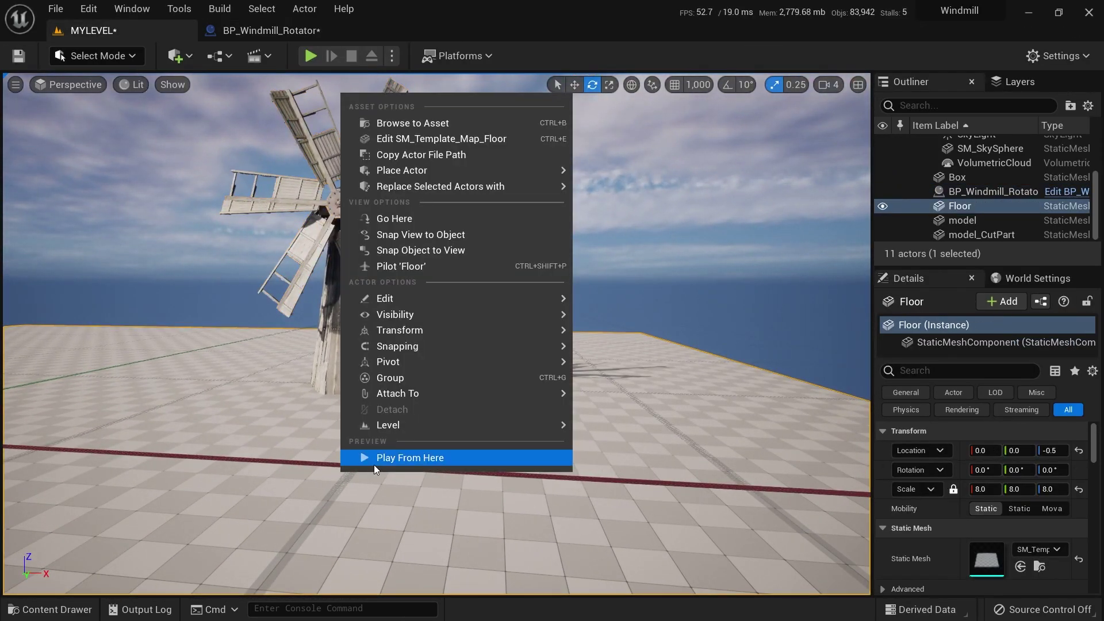
pyautogui.click(374, 460)
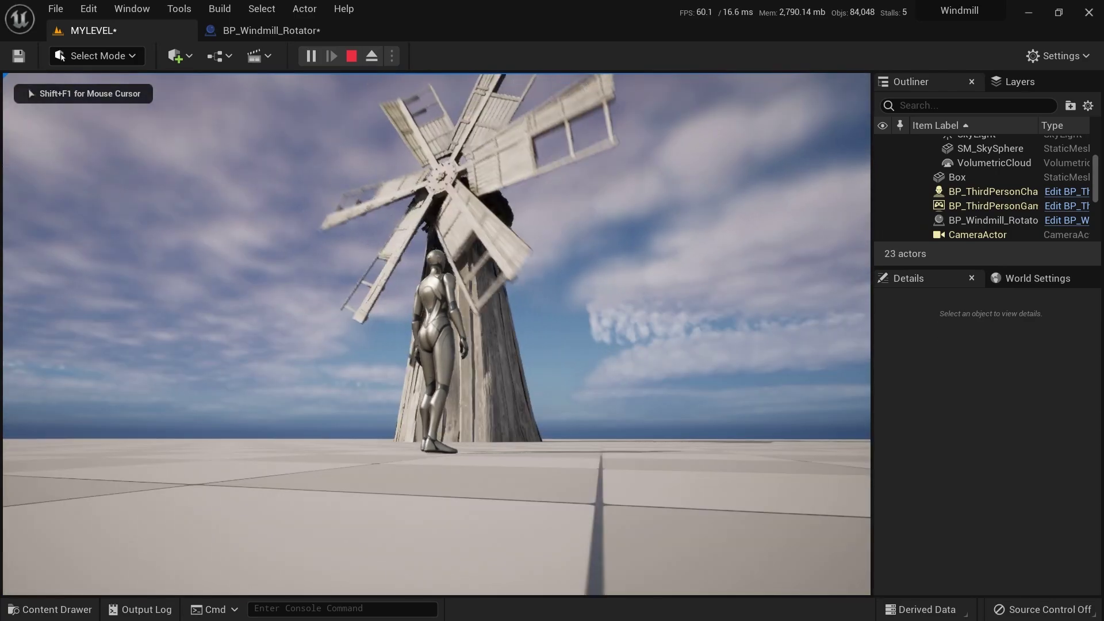
pyautogui.press('Escape')
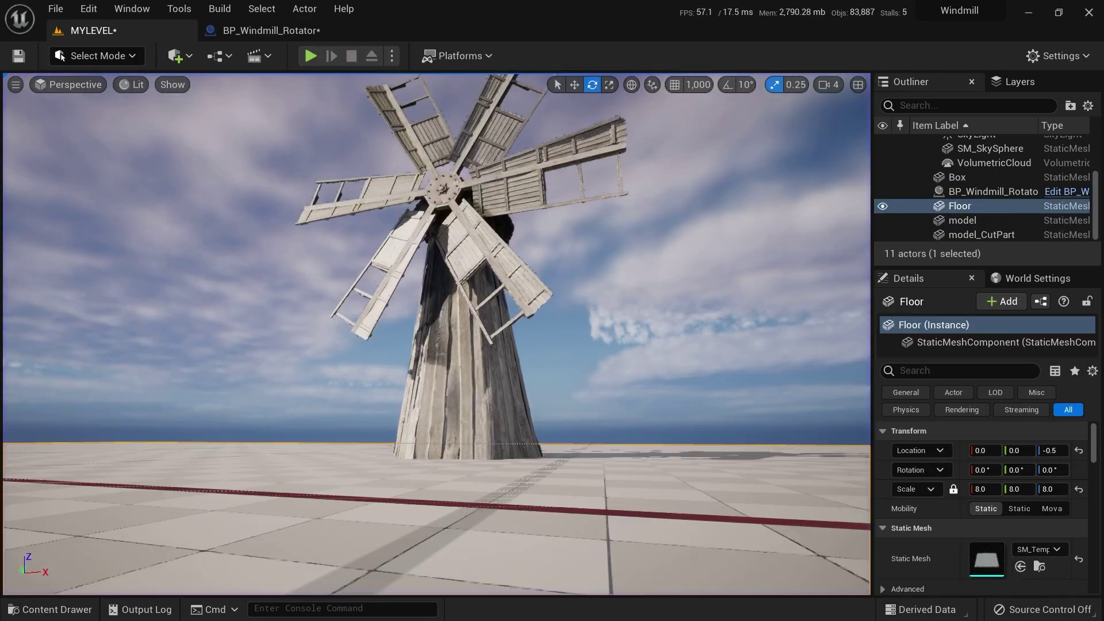
# Step: Select the blades actor for rotation and set the RotatingMovement component's Z Rotation Rate to 0 in the Blueprint
pyautogui.press('e')
pyautogui.click(438, 443)
pyautogui.click(296, 30)
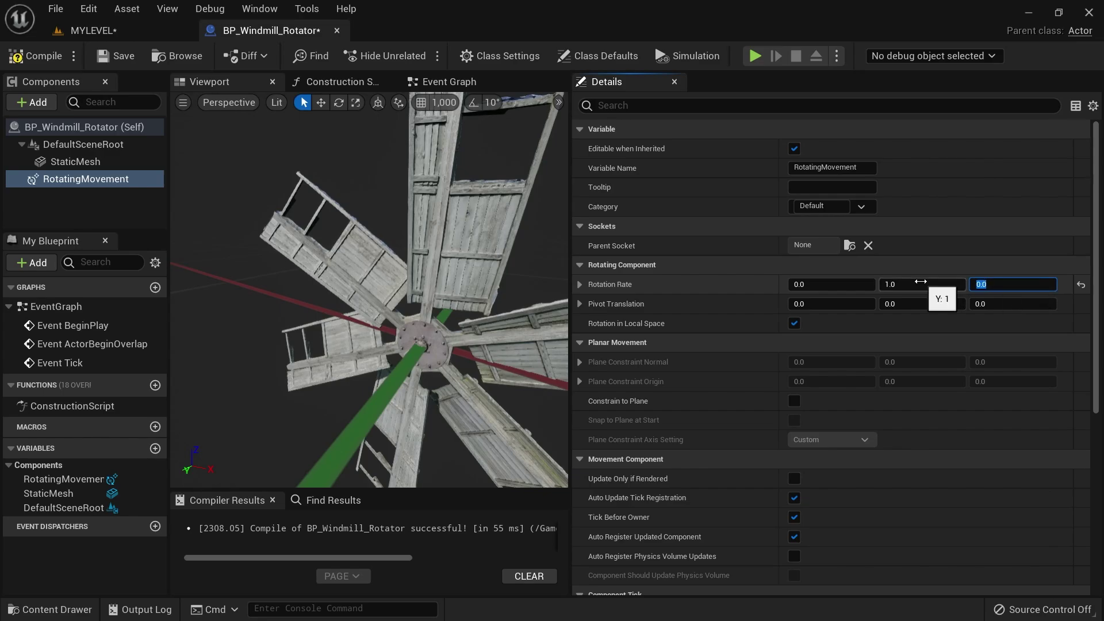
# Step: Play the level to test the blades' rotation about the Y axis only, and stop
pyautogui.click(81, 30)
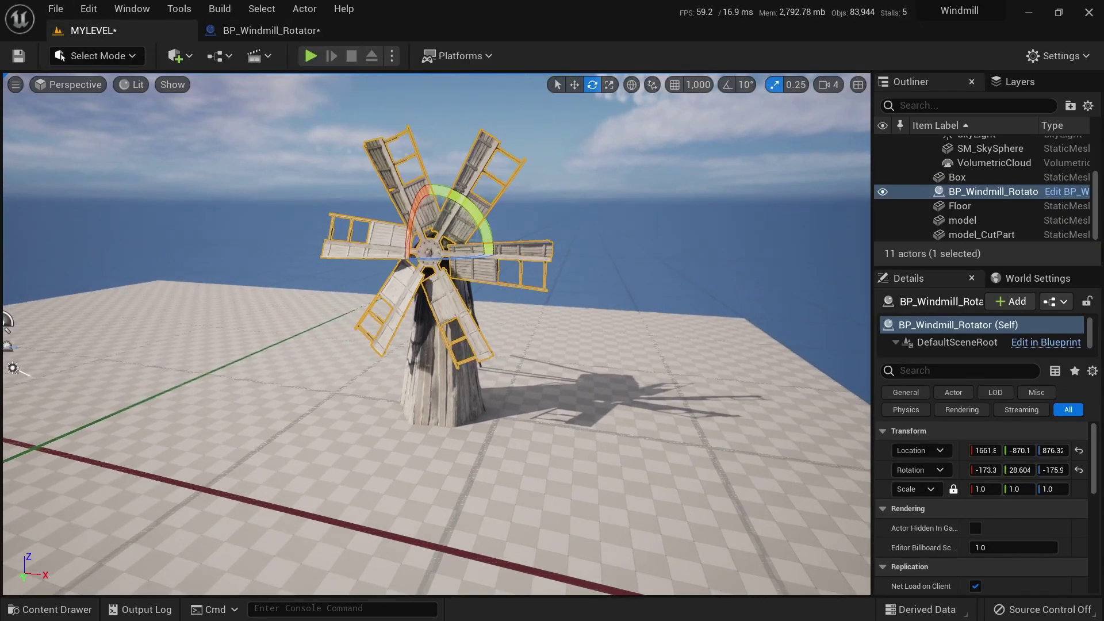
pyautogui.click(310, 56)
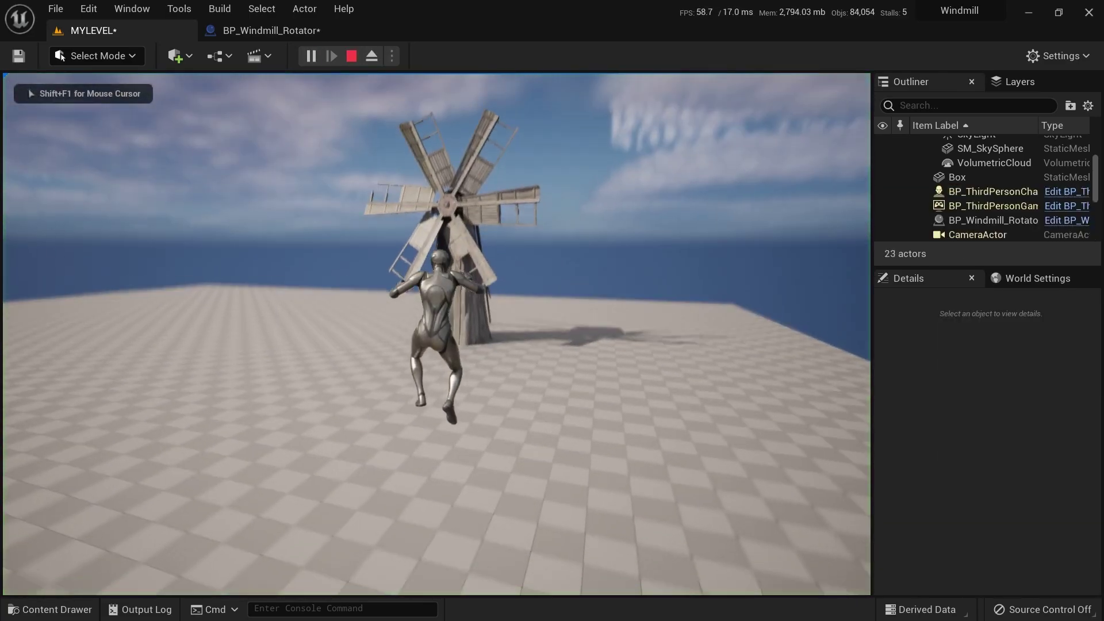
pyautogui.press('Escape')
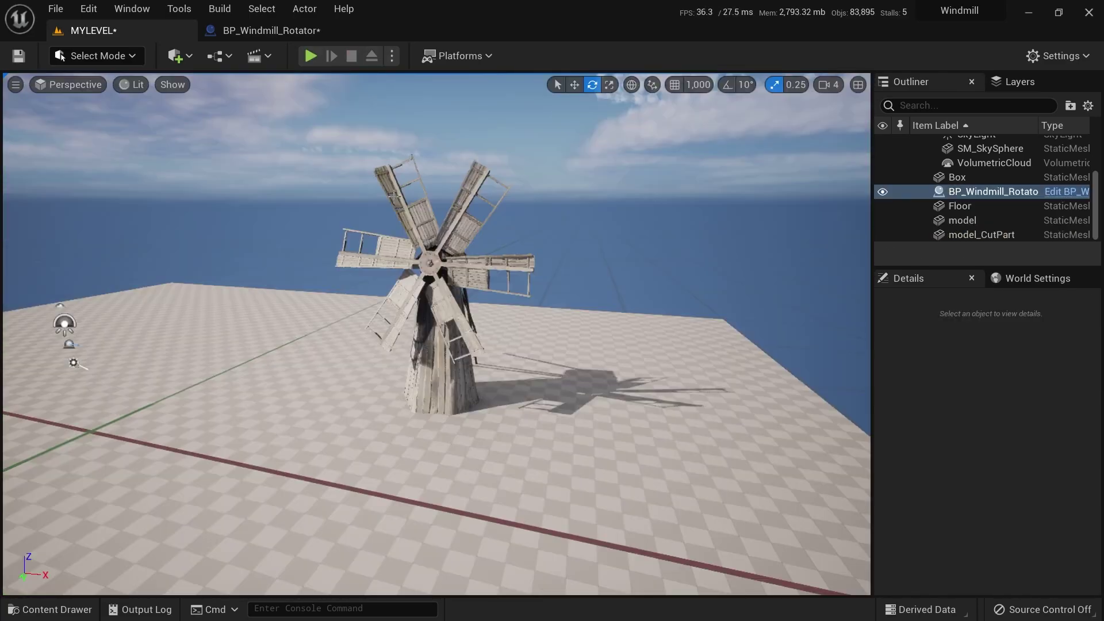
# Step: Set the RotatingMovement component's Y Rotation Rate to 10.0 and play the level from a floor spot facing the windmill
pyautogui.click(283, 31)
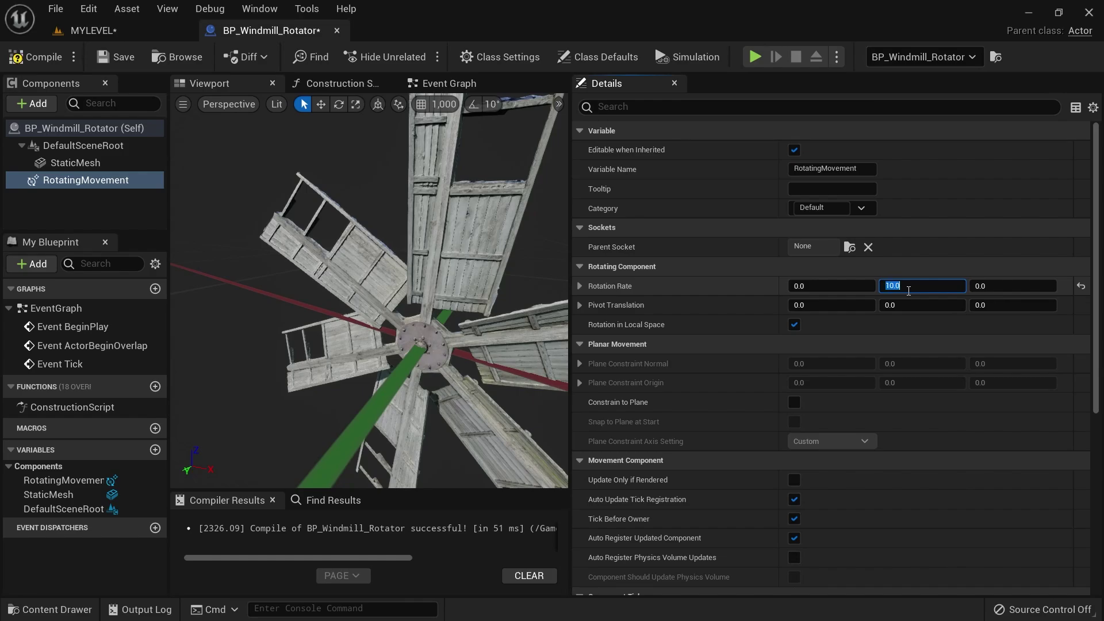
pyautogui.click(92, 31)
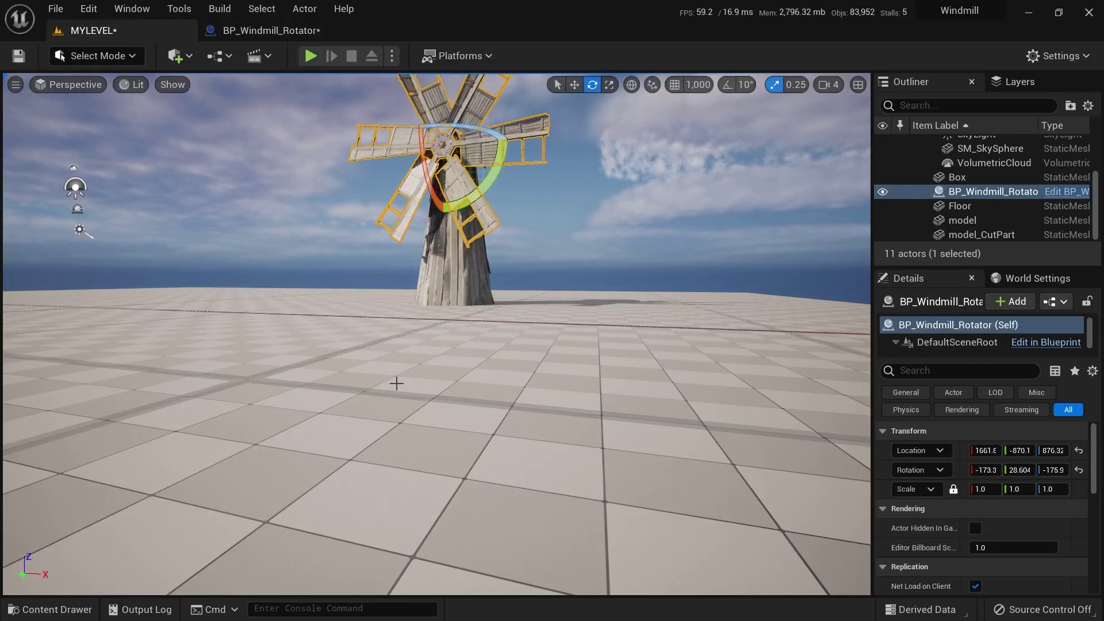
pyautogui.rightClick(422, 379)
pyautogui.click(435, 370)
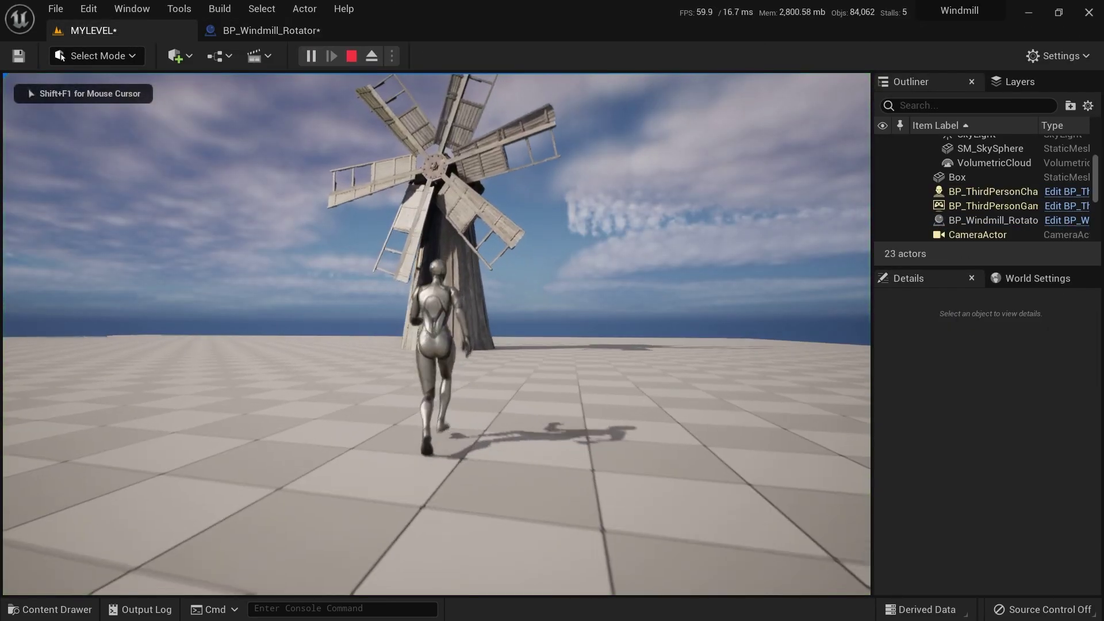
# Step: Walk the character around the windmill in full screen and examine the rotating blades
pyautogui.press('d')
pyautogui.press('a')
pyautogui.press('w')
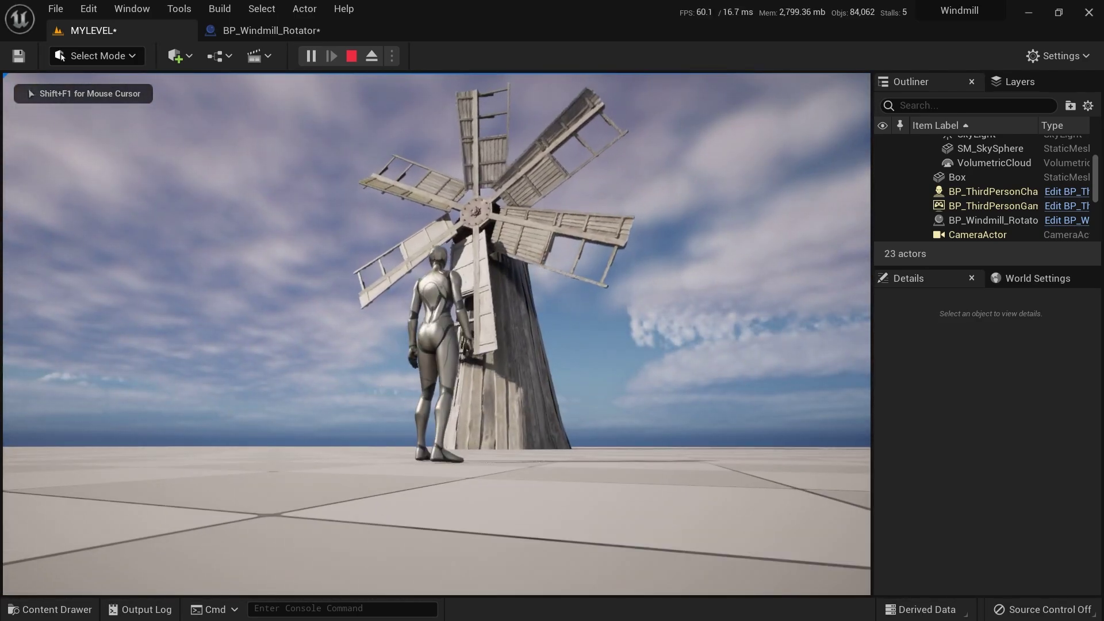
pyautogui.press('F11')
pyautogui.press('w')
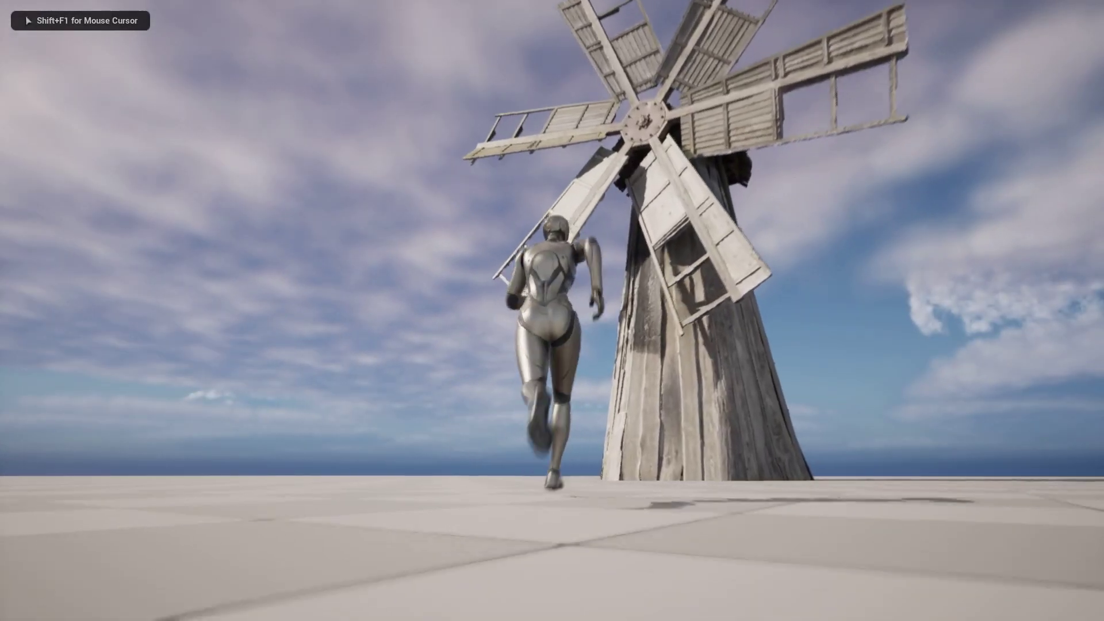
pyautogui.press('s')
pyautogui.press('w')
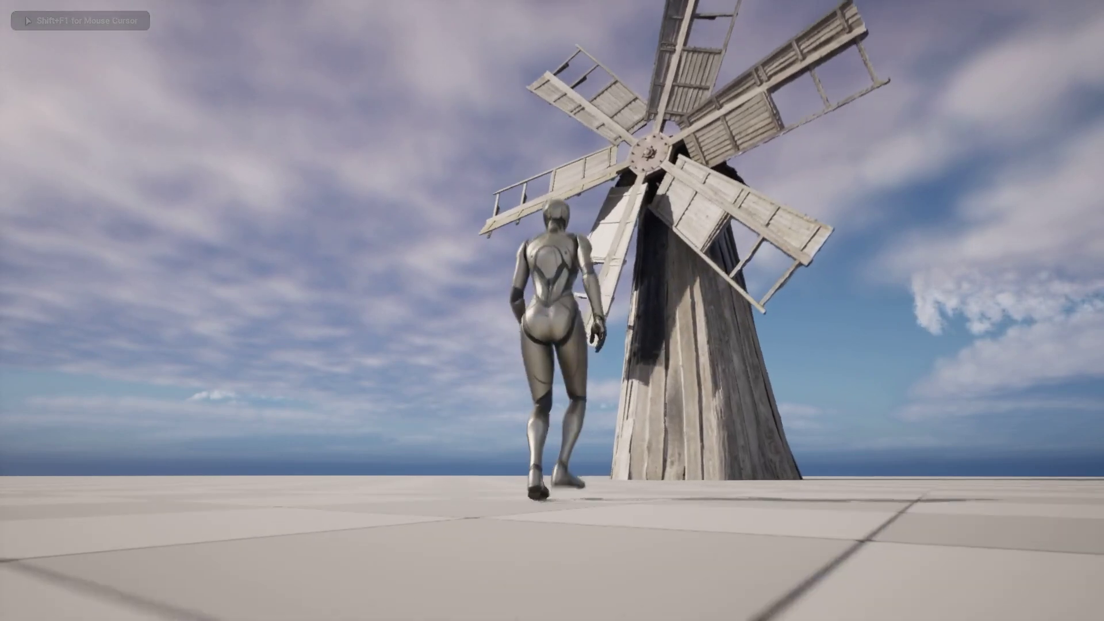
pyautogui.press('w')
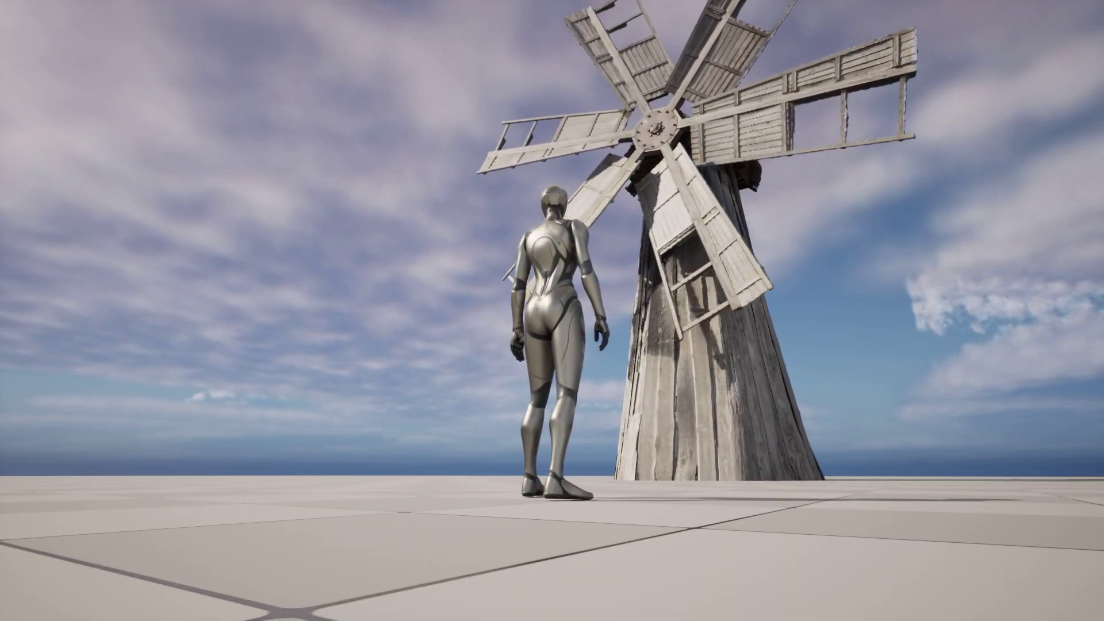
pyautogui.press('w')
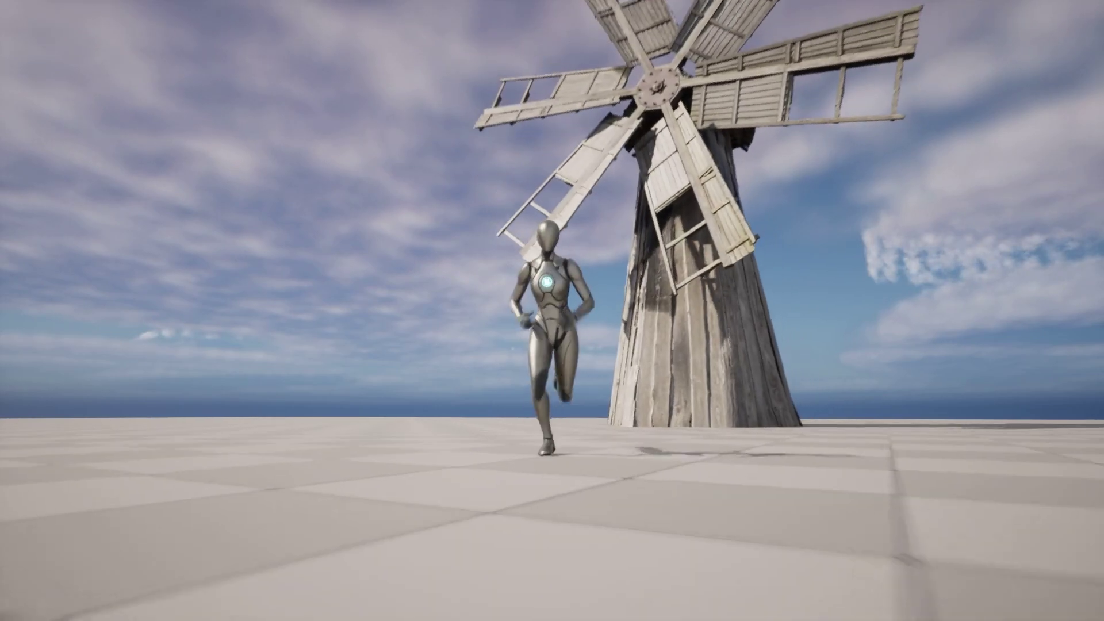
pyautogui.press('w')
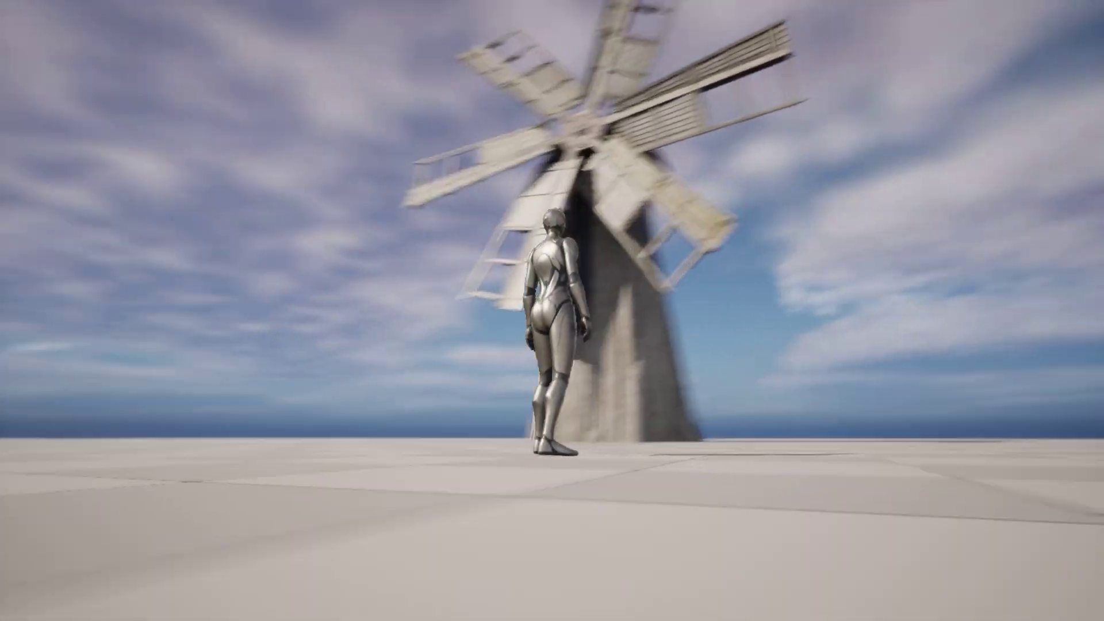
pyautogui.press('w')
pyautogui.press('a')
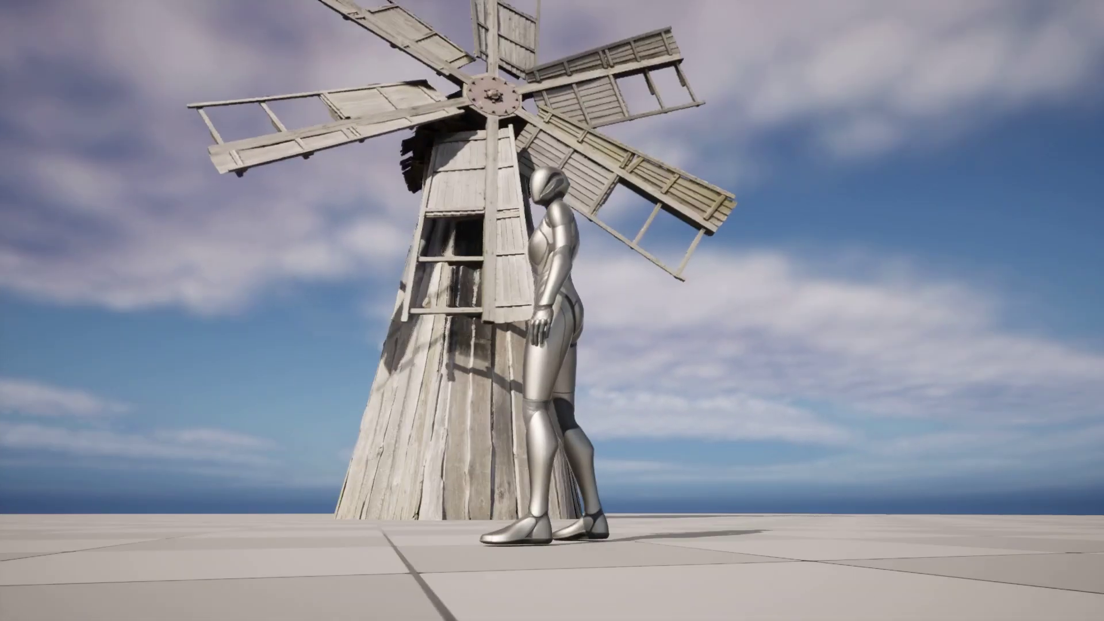